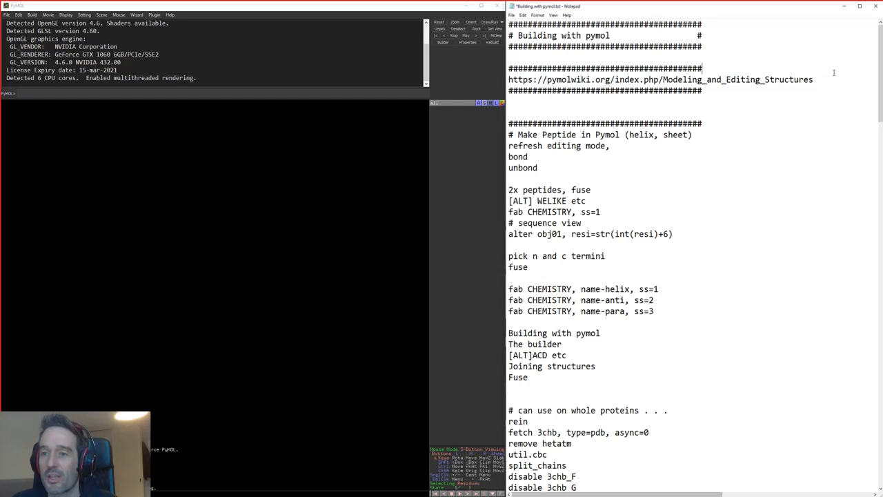
Review the PyMOLWiki page "Modeling and Editing Structures" from the contents through the sections on translating, splitting, altering, bonding and protonating
left_click_drag(509, 80, 827, 78)
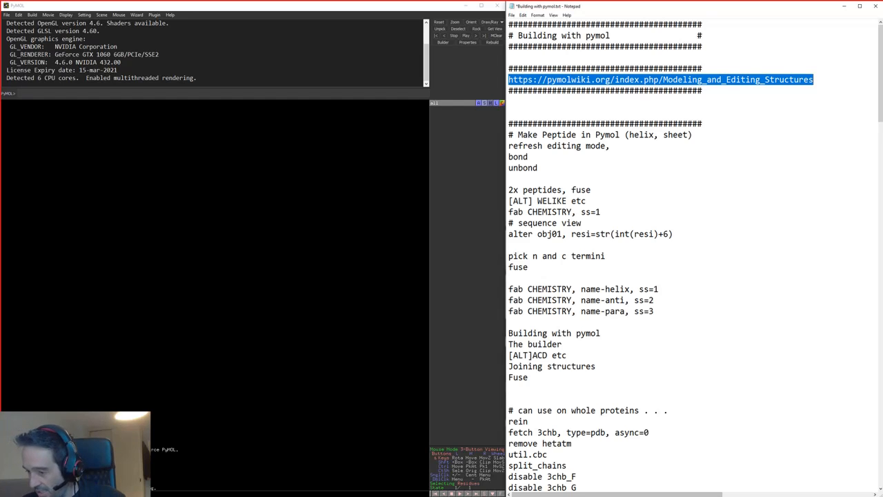
left_click_drag(882, 26, 551, 19)
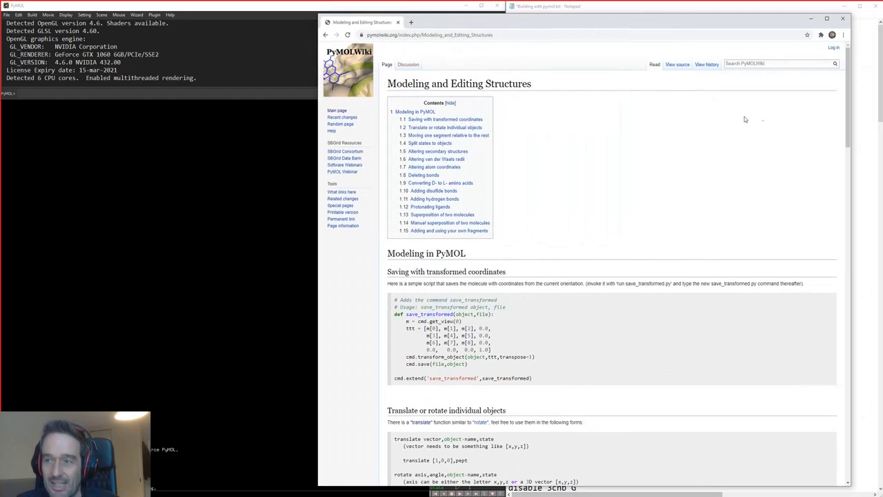
left_click_drag(849, 57, 848, 79)
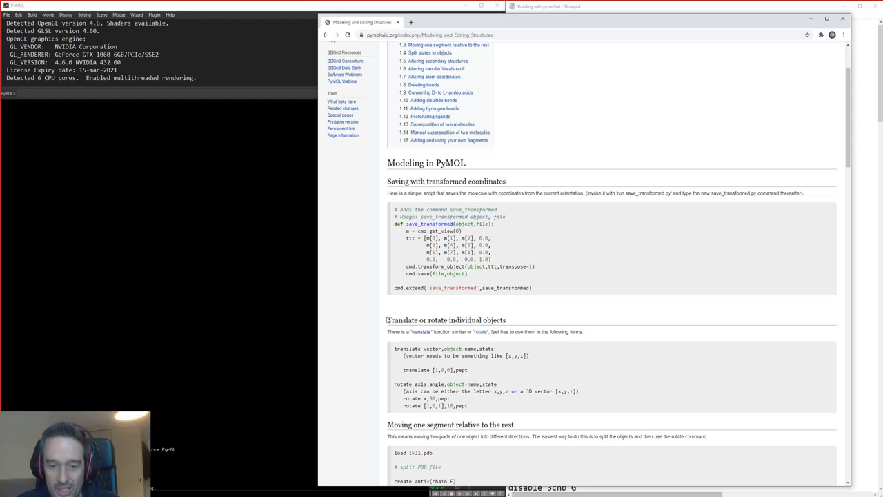
left_click_drag(387, 321, 507, 320)
scroll(554, 374, "down", 4)
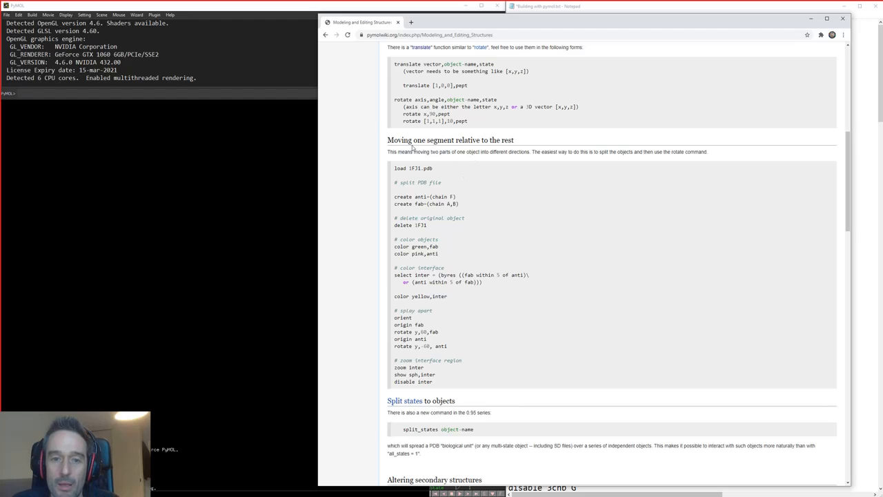
left_click_drag(394, 140, 566, 144)
scroll(571, 354, "down", 4)
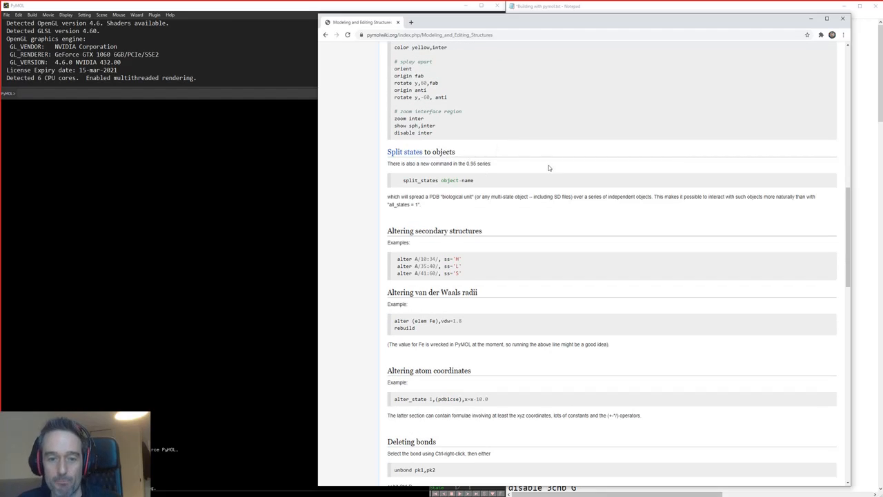
scroll(526, 314, "down", 3)
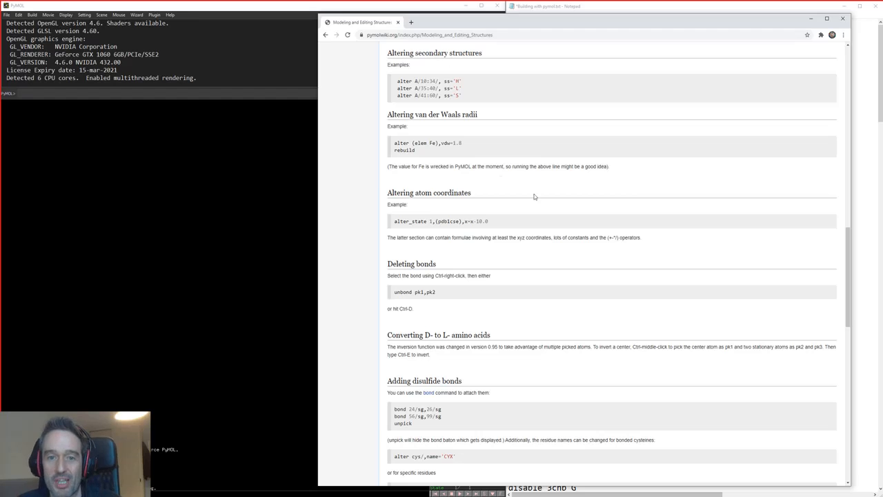
scroll(481, 323, "down", 10)
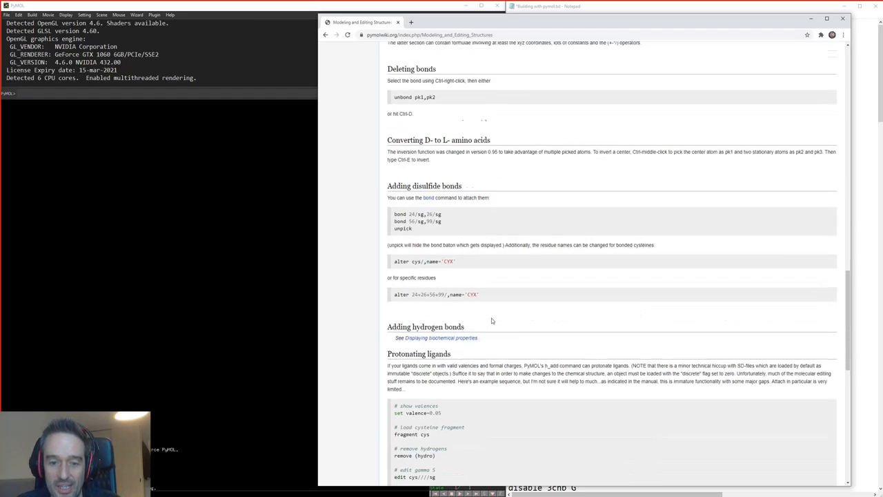
scroll(696, 239, "up", 20)
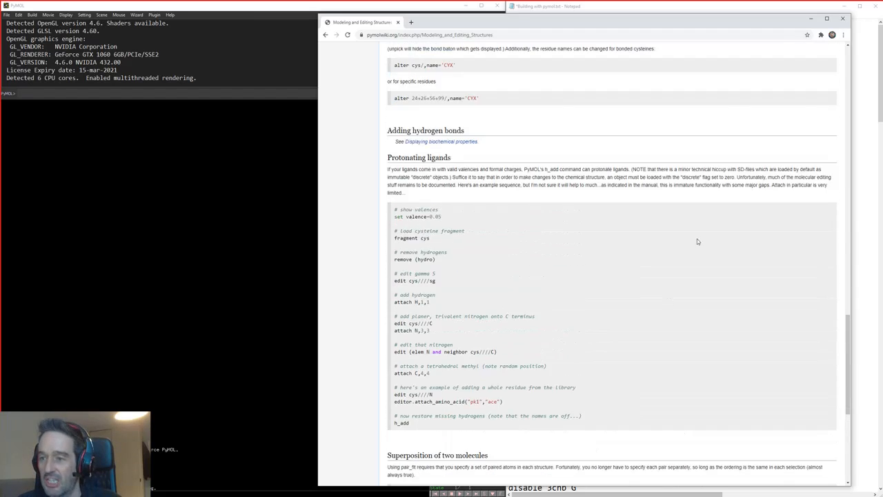
scroll(696, 243, "up", 1)
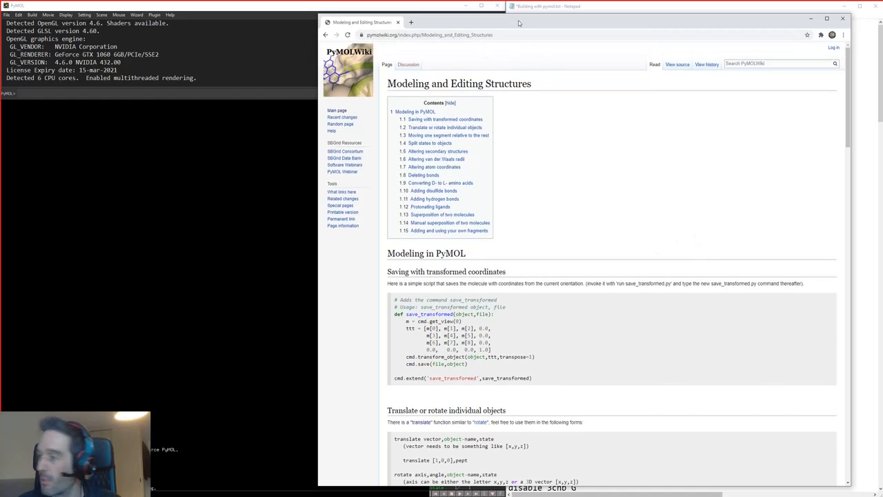
left_click_drag(519, 23, 882, 20)
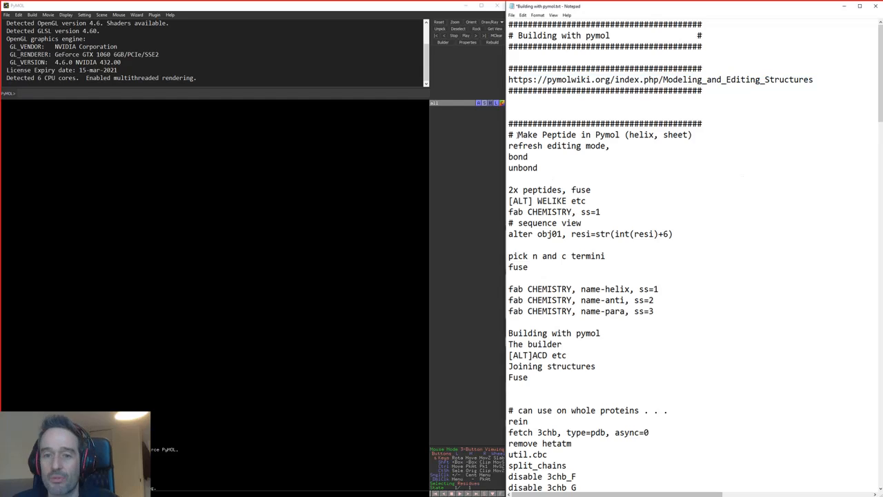
Highlight the heading "Make Peptide in Pymol (helix, sheet)" in the notes file
left_click_drag(518, 134, 746, 141)
left_click_drag(810, 144, 706, 133)
left_click(710, 148)
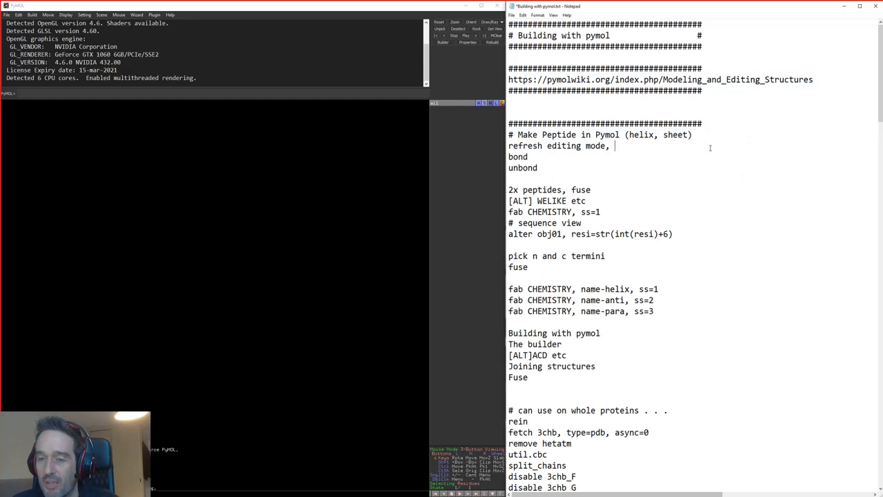
left_click_drag(518, 134, 704, 131)
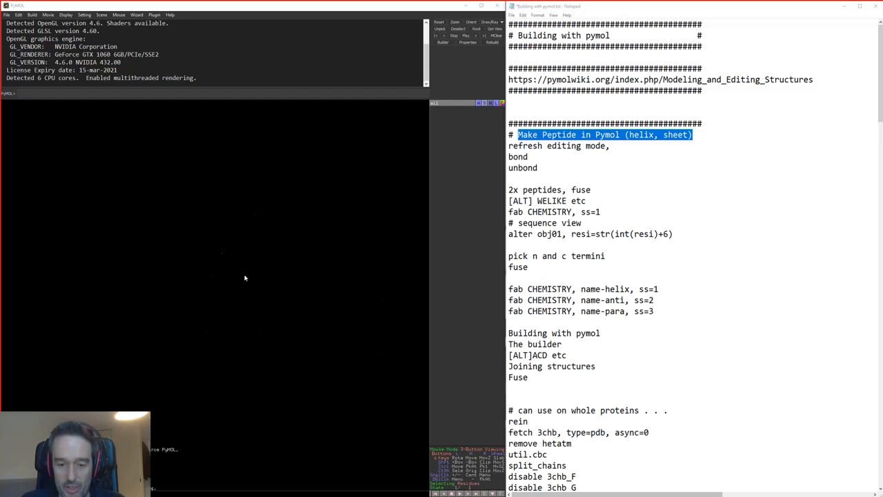
In PyMOL, build a new peptide from alanine, leucine, proline and threonine, in that order
left_click(230, 233)
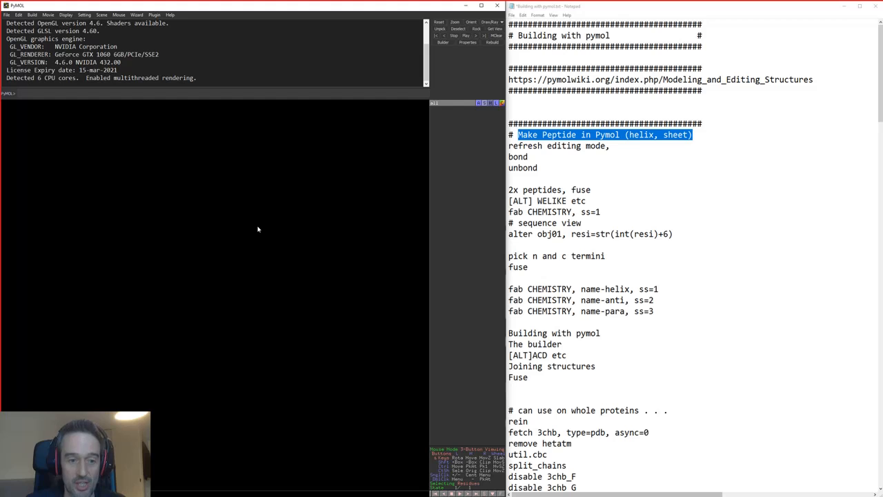
key("alt+a")
key("alt+l")
key("alt+p")
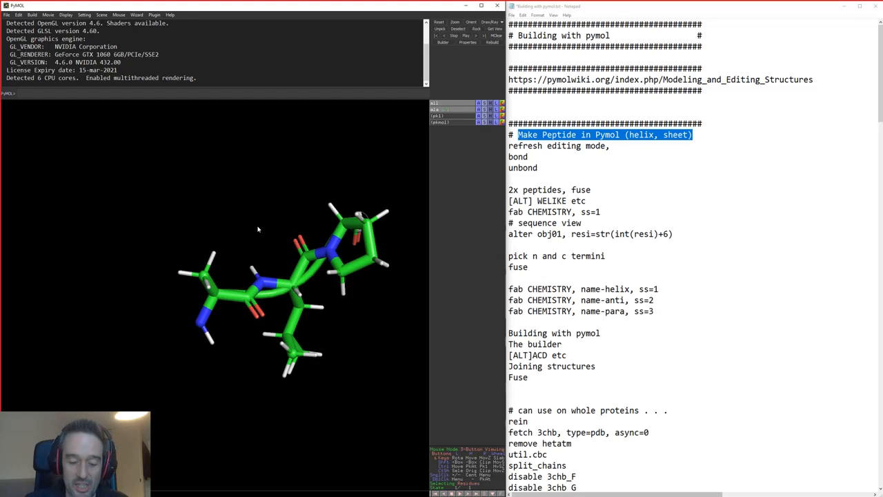
key("alt+s")
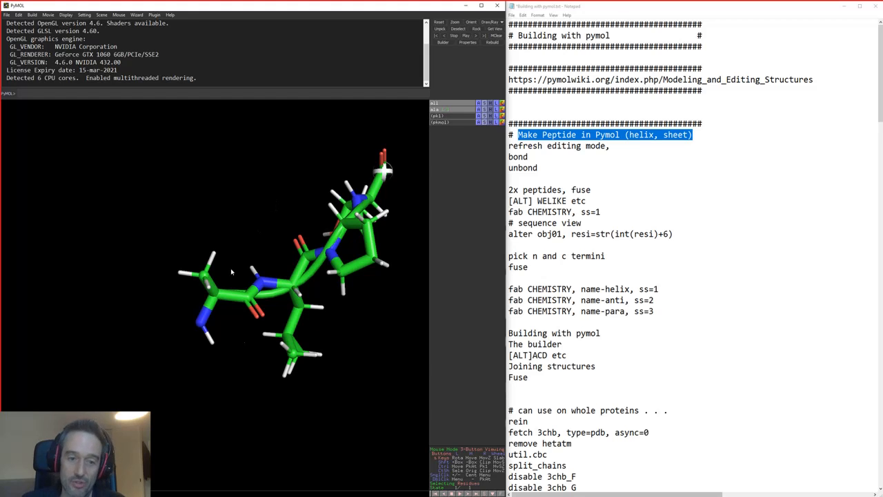
left_click_drag(260, 411, 347, 361)
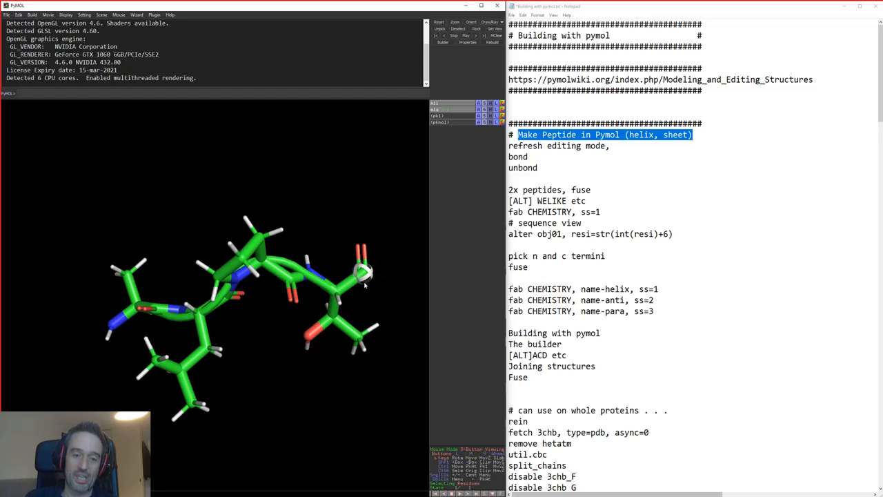
Switch the mouse mode to 3-Button Editing and add an arginine to the C-terminal end of the peptide
left_click(476, 467)
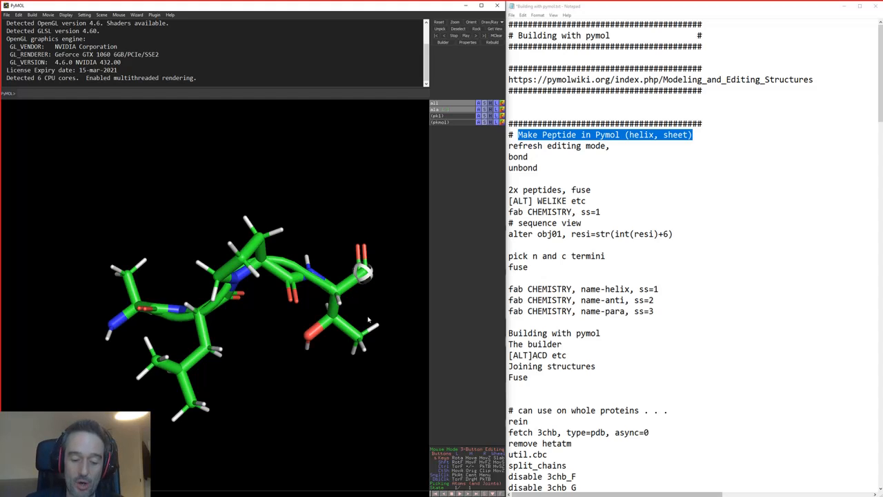
key("alt+r")
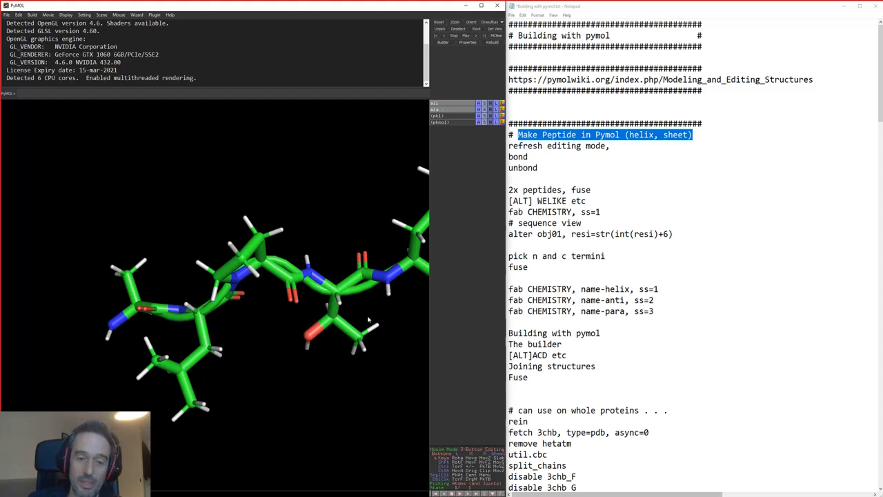
right_click_drag(369, 319, 293, 355)
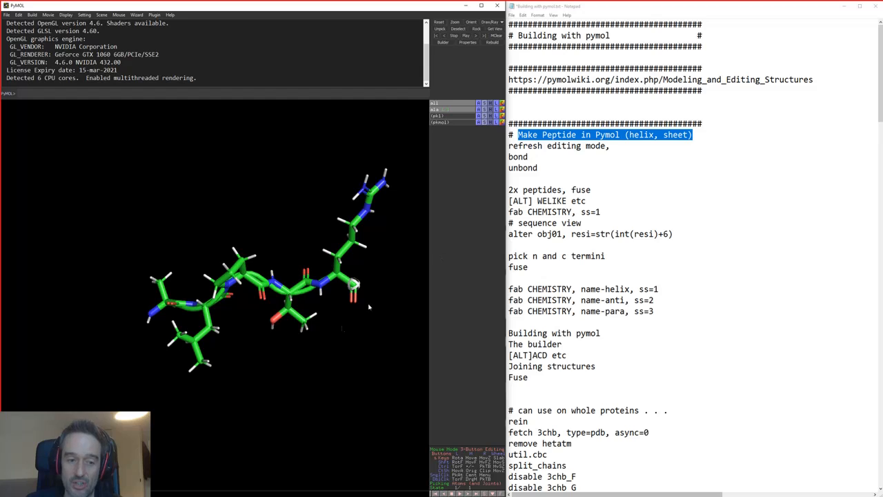
left_click_drag(296, 373, 276, 392)
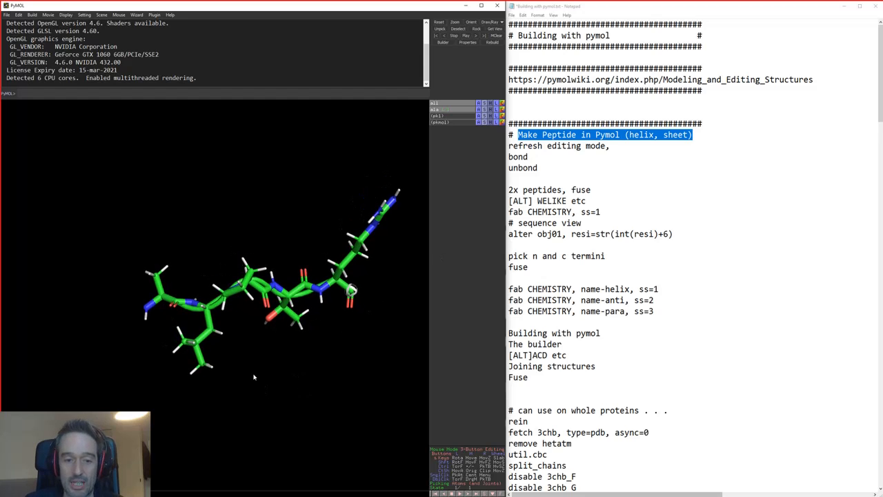
Pick the N-terminal nitrogen of the alanine and extend the peptide there with histidine and tryptophan
left_click(147, 308)
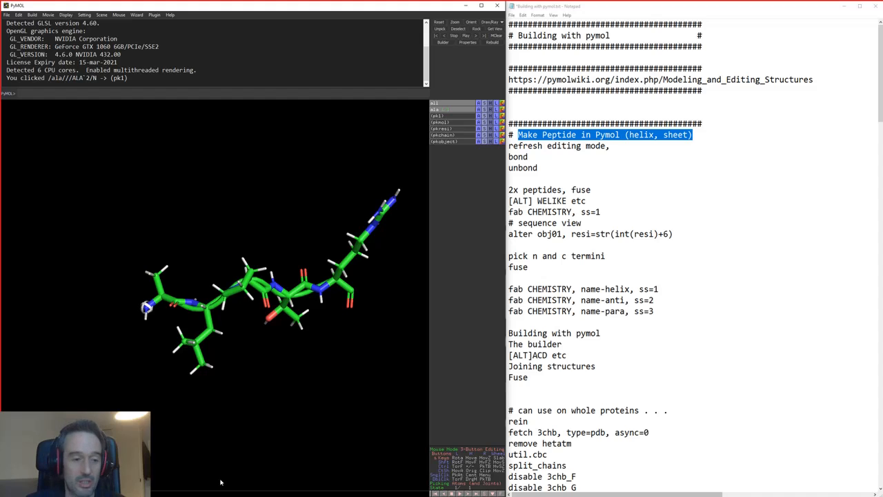
key("alt+h")
key("alt+w")
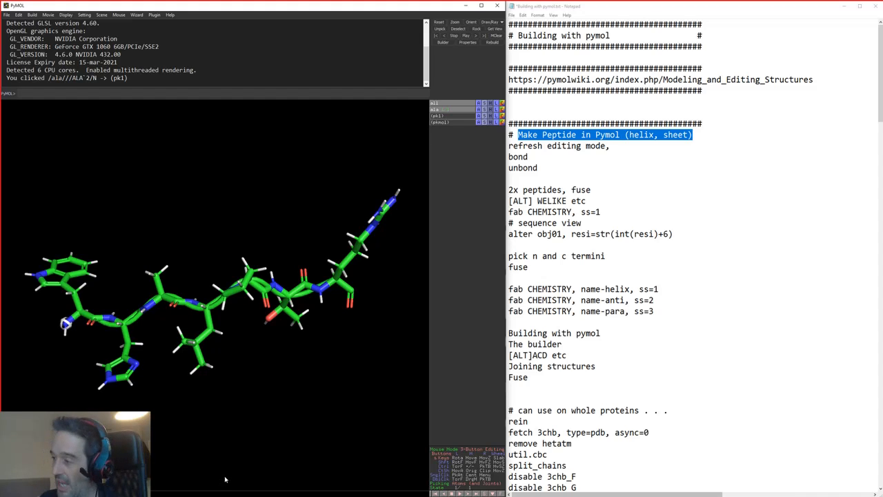
Clear the picked atom and build a separate second peptide from phenylalanine, aspartate, serine and histidine
left_click(171, 170)
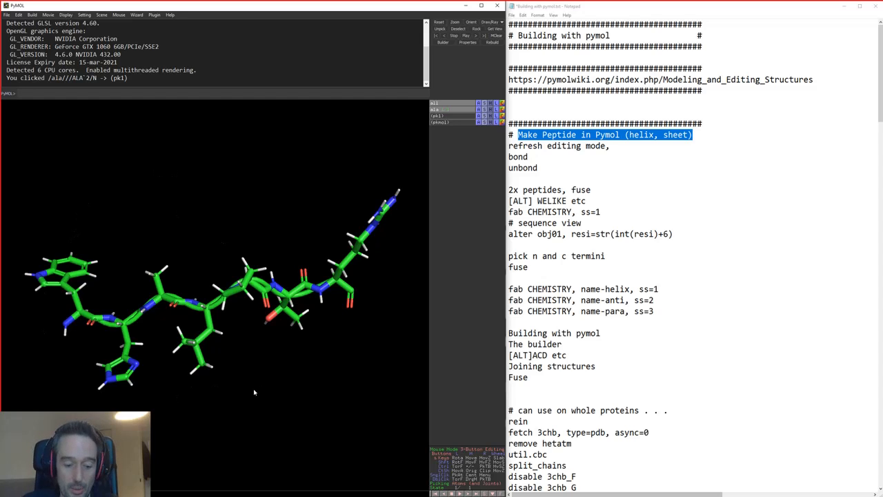
key("alt+f")
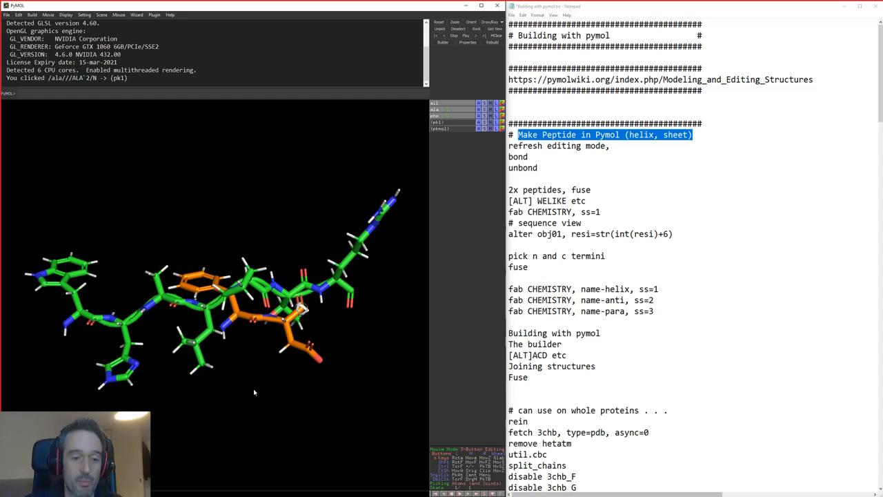
key("alt+s")
key("alt+h")
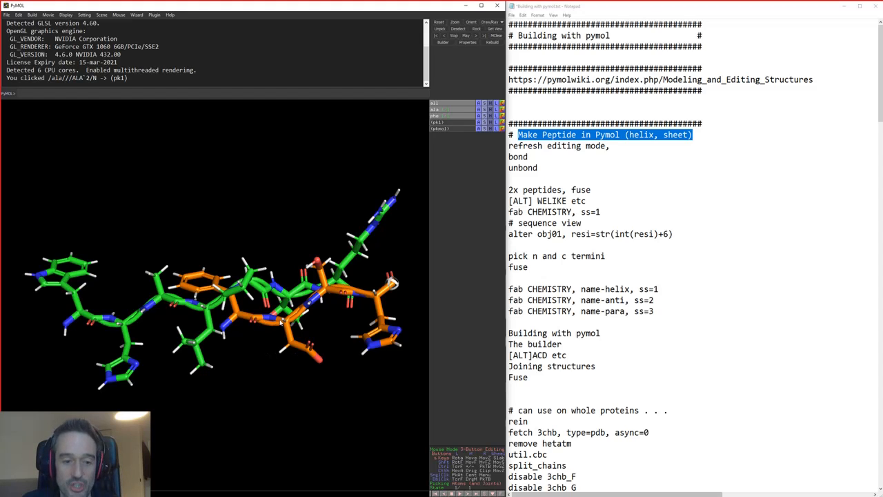
Move the orange second peptide up and away from the green one so the two no longer overlap
middle_click_drag(289, 328, 335, 384, "shift")
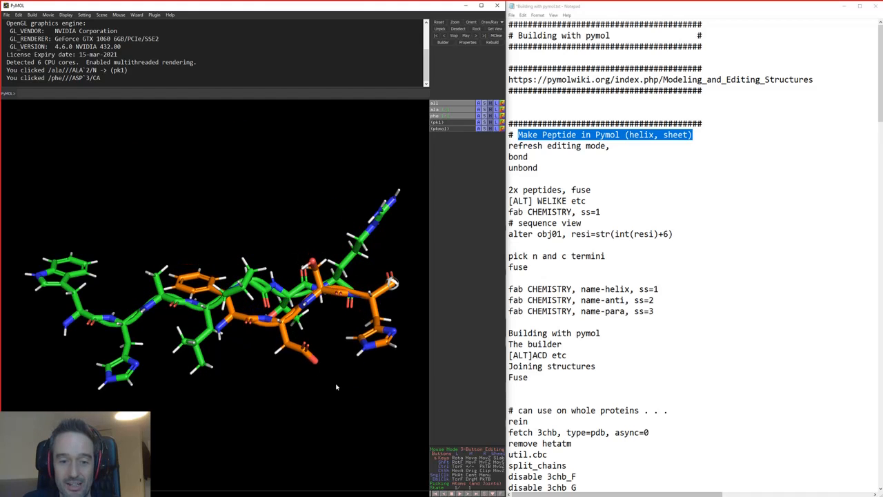
left_click(280, 328)
left_click_drag(281, 323, 182, 192, "shift")
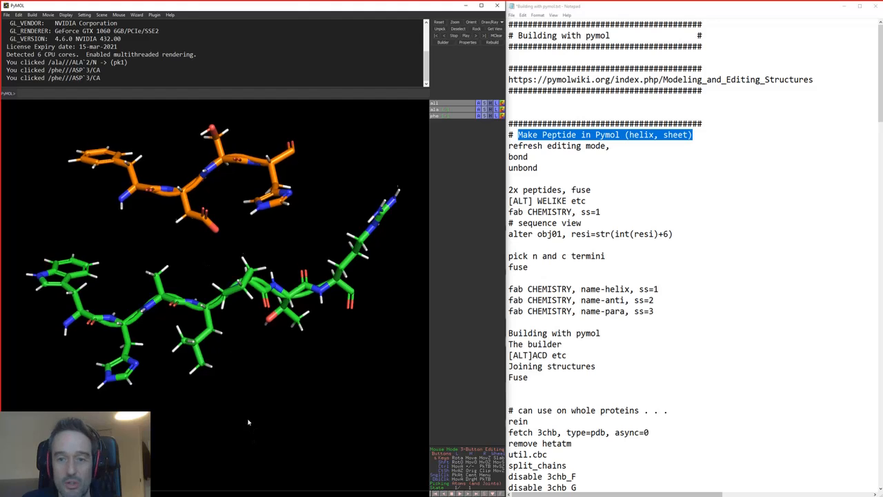
left_click_drag(248, 422, 229, 449)
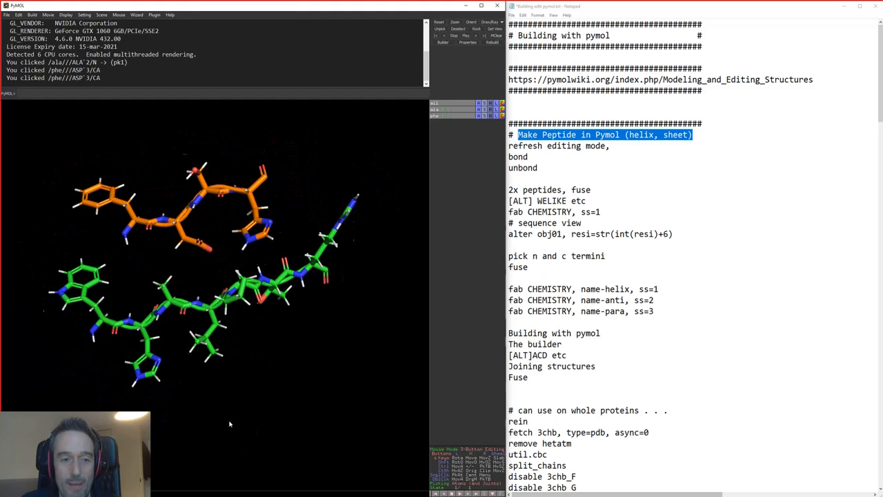
right_click_drag(230, 424, 231, 410)
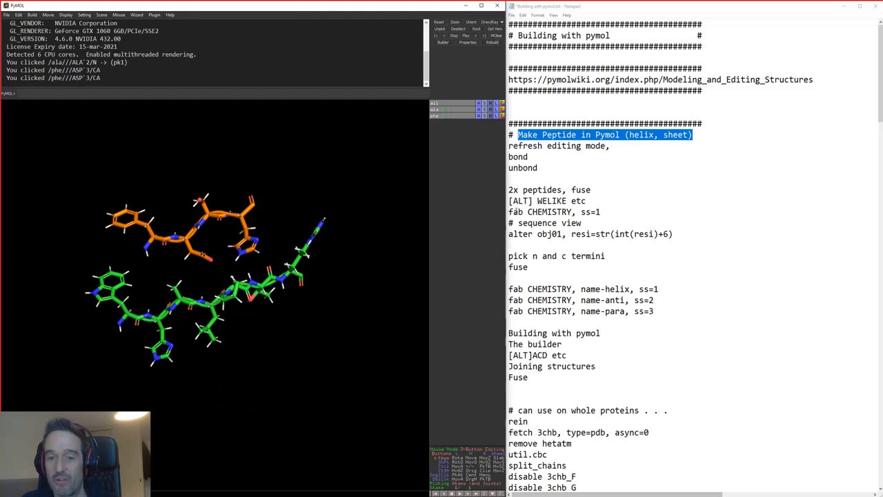
Copy the command "fab CHEMISTRY" from the notes and run it in PyMOL to build a third peptide
left_click_drag(586, 201, 509, 201)
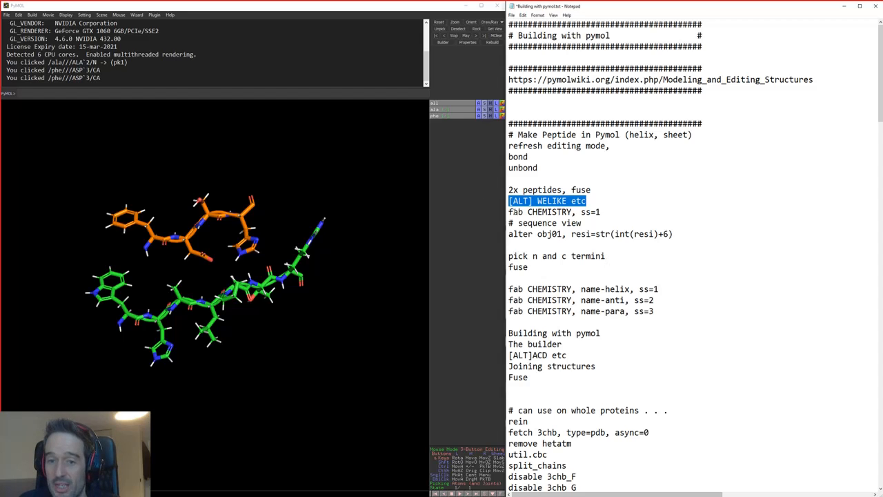
double_click(515, 212)
left_click_drag(572, 212, 498, 207)
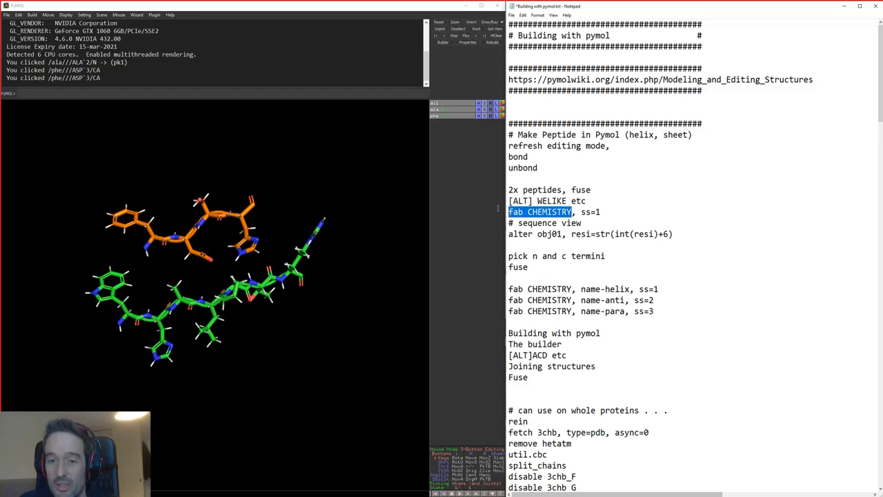
key("ctrl+c")
left_click(193, 102)
key("ctrl+v")
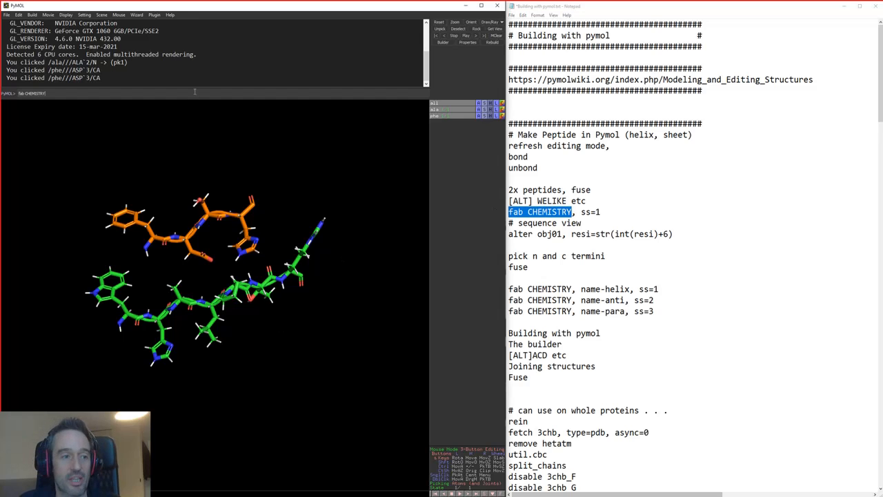
key("Return")
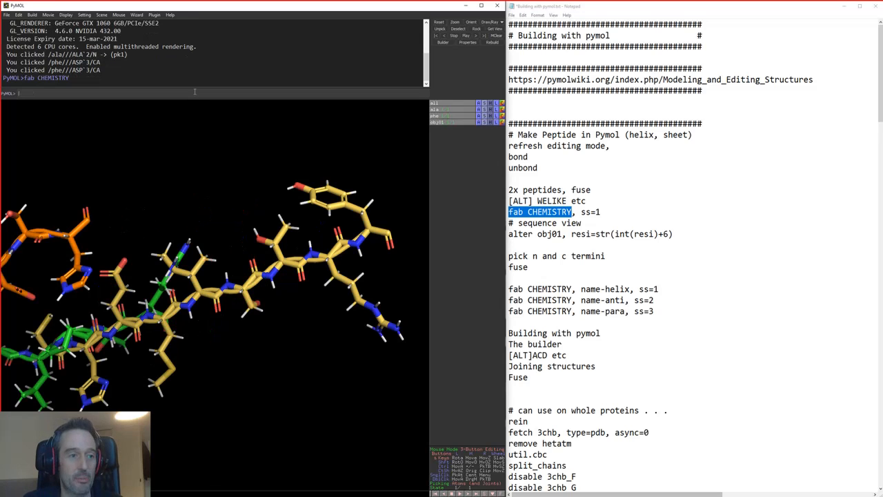
Move the yellow CHEMISTRY peptide clear of the other two, placing it below the green peptide
left_click_drag(228, 324, 224, 351)
left_click_drag(221, 393, 251, 389)
right_click_drag(251, 389, 250, 325)
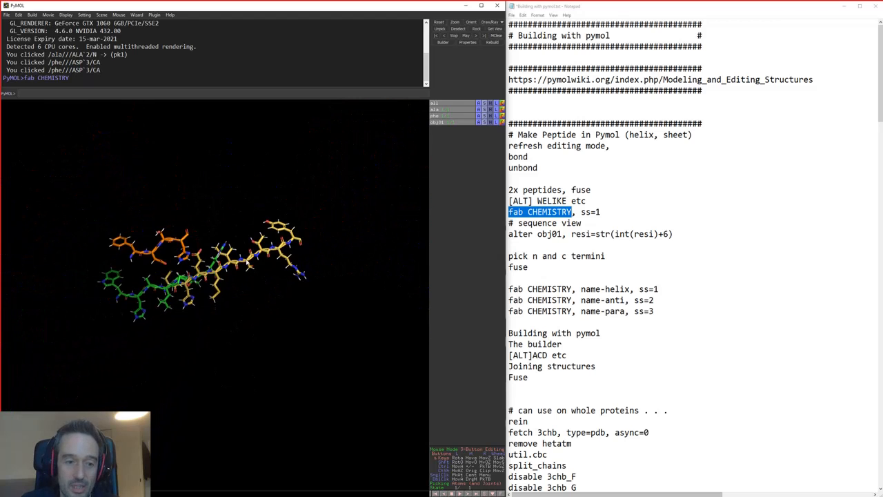
left_click(249, 268)
left_click(249, 269)
left_click_drag(249, 268, 382, 323)
left_click(498, 212)
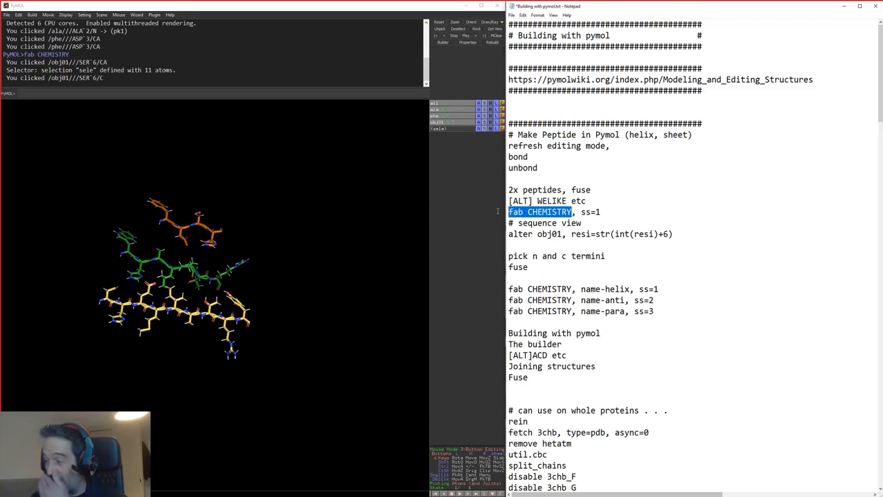
Open the Builder, dock it beside the command log, and display its protein residue set after viewing the nucleic acid options
left_click(442, 42)
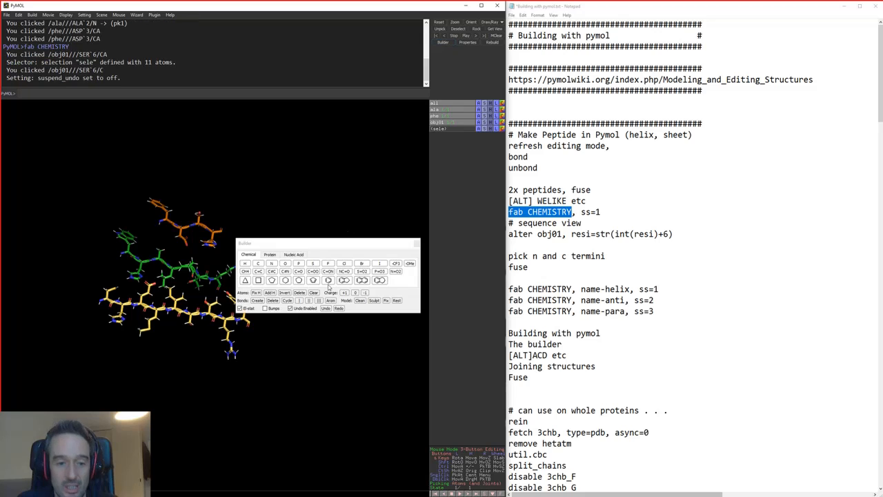
left_click_drag(321, 244, 400, 26)
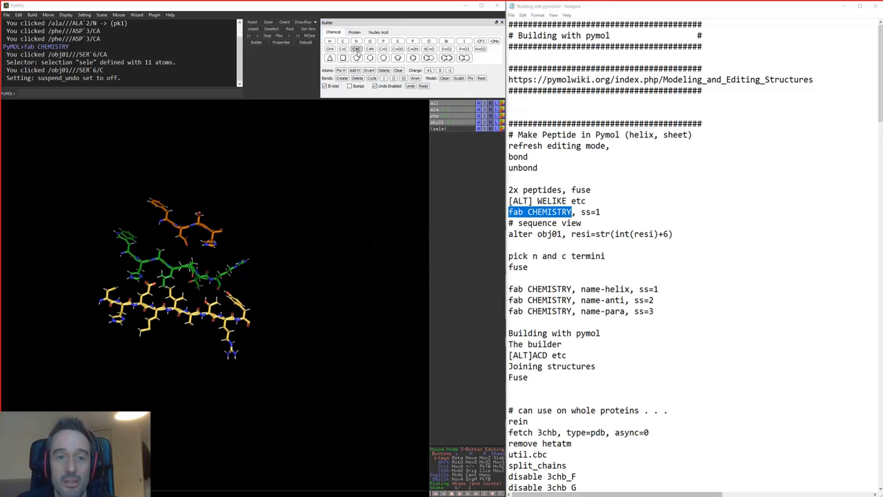
left_click(354, 33)
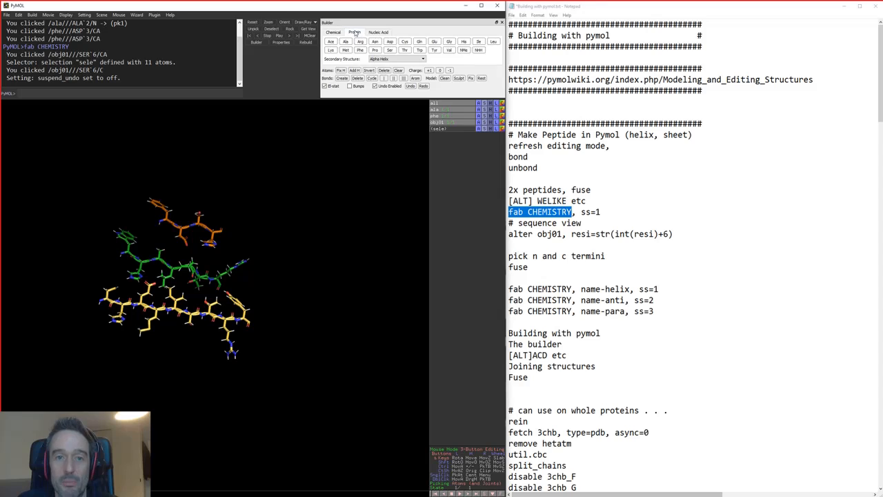
left_click(375, 32)
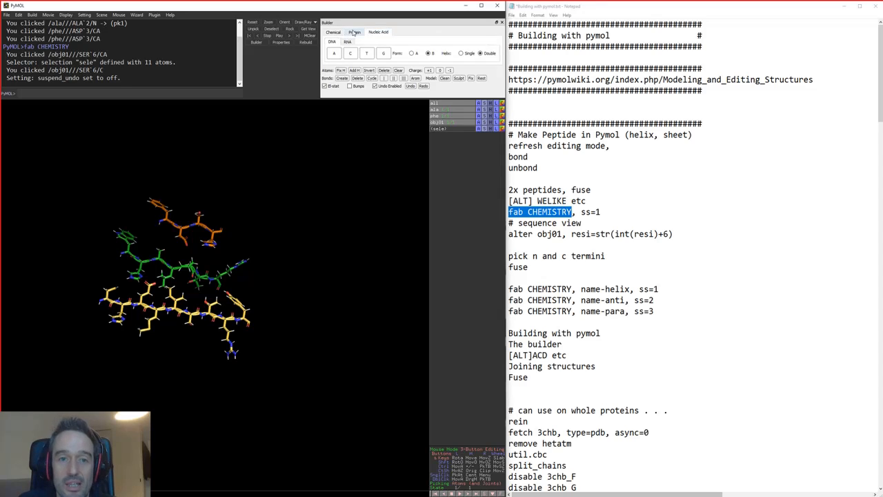
left_click(354, 33)
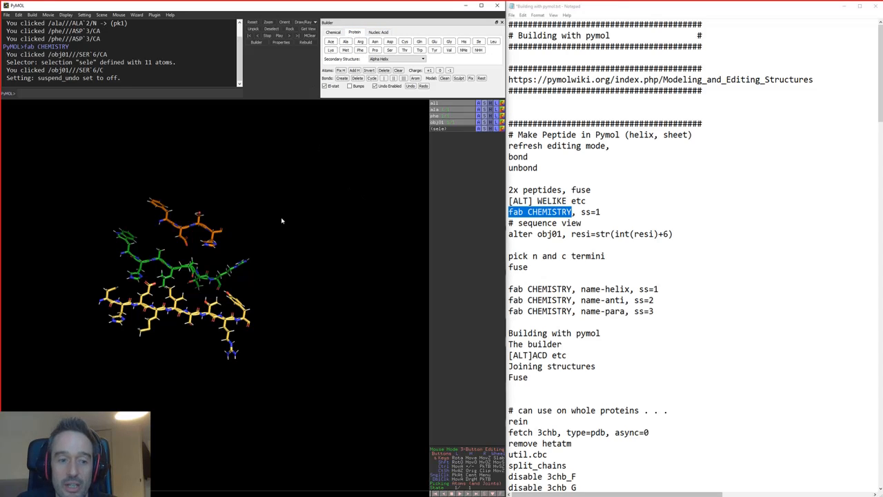
Create a single asparagine residue as a new separate object and finish attaching residues
left_click(376, 42)
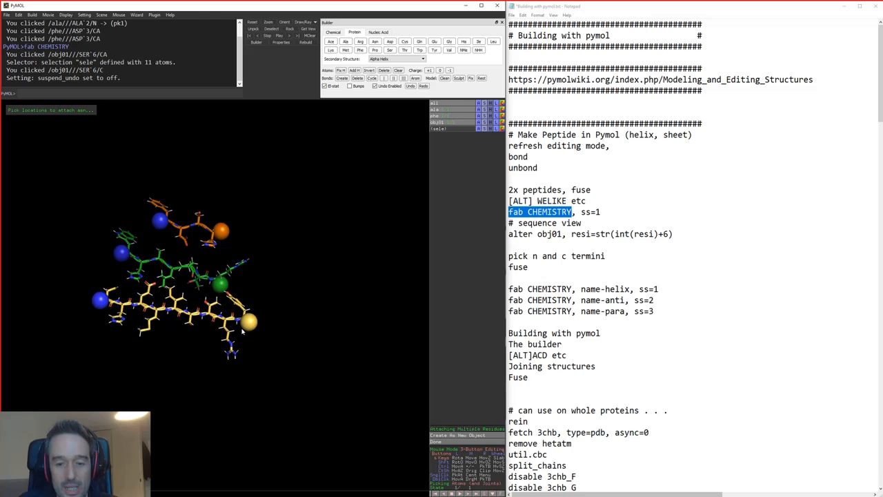
left_click(460, 435)
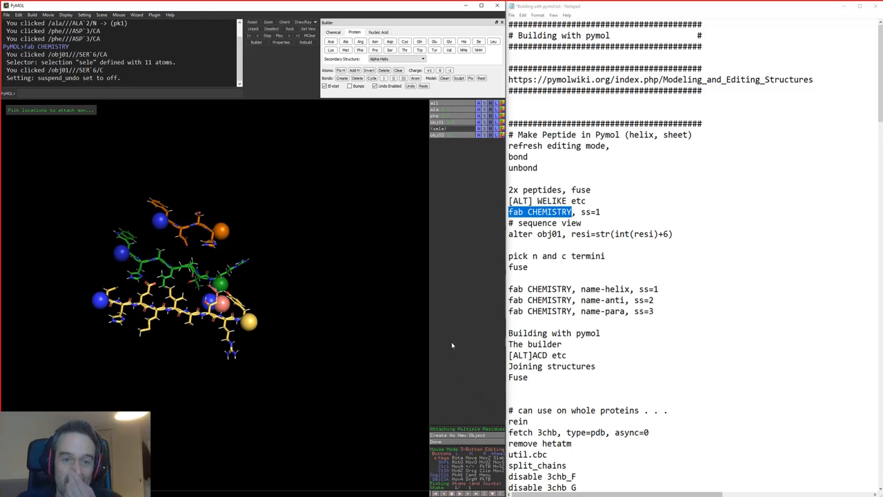
left_click(436, 442)
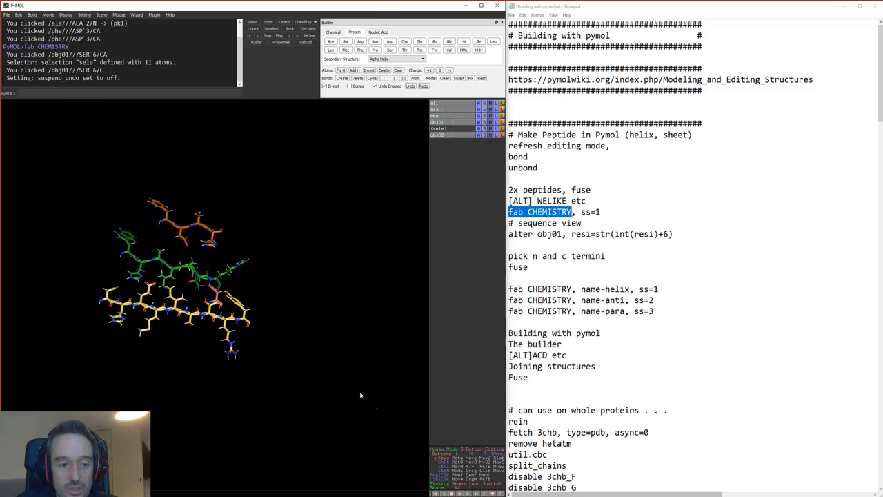
left_click_drag(514, 487, 514, 480)
left_click(293, 349)
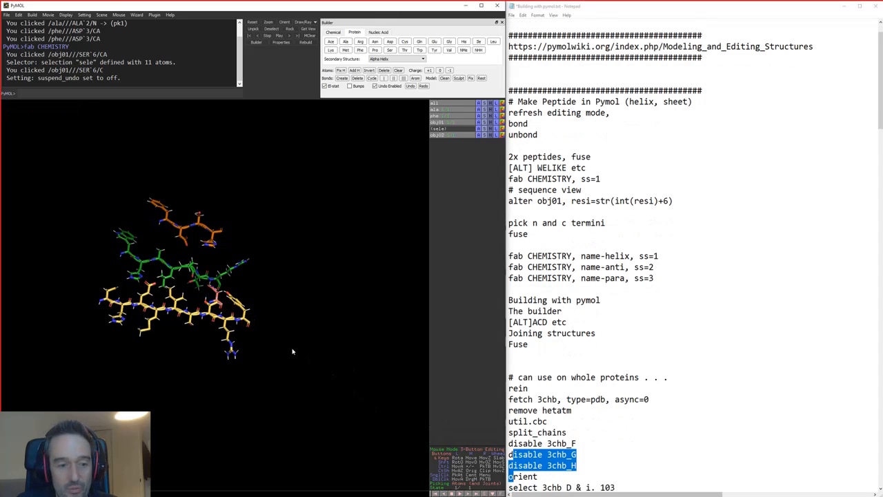
Extend the new asparagine from its C-terminal carbon with glutamate, glycine, tryptophan, threonine and proline as an alpha helix
left_click(225, 308)
left_click_drag(288, 327, 284, 354)
left_click(436, 42)
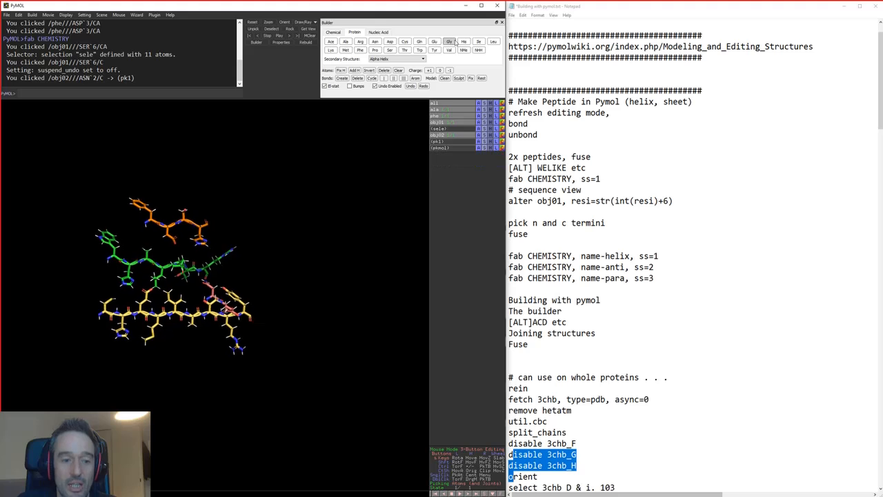
left_click(419, 51)
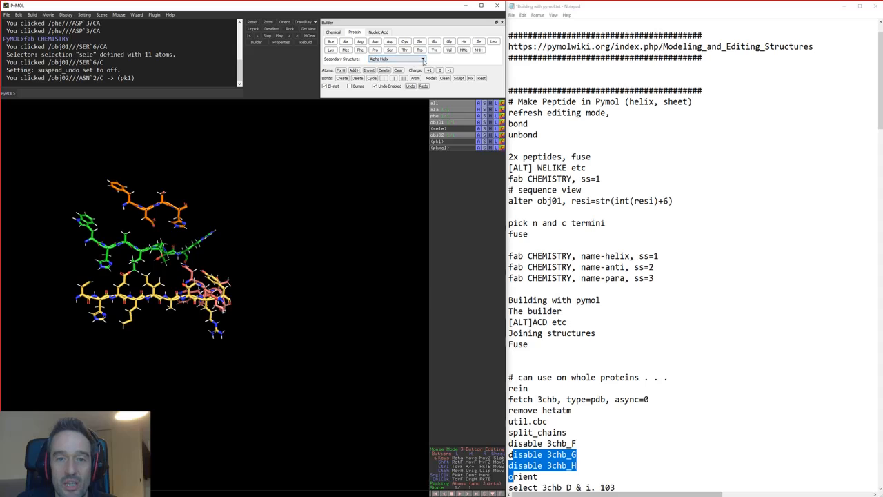
left_click(377, 61)
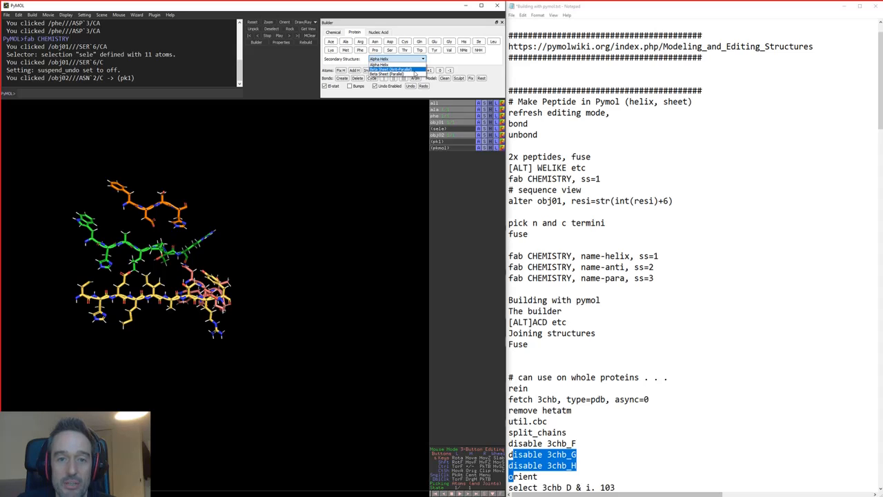
left_click(307, 327)
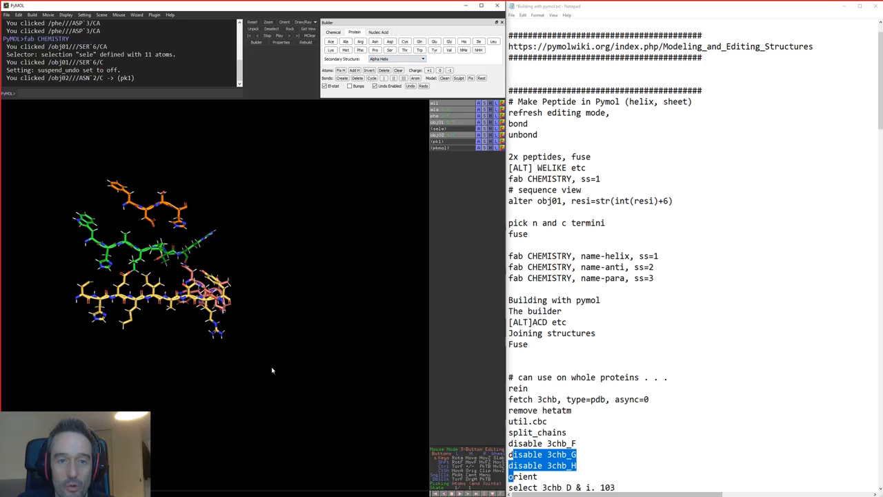
Centre the view on the pink helix and hide the yellow CHEMISTRY peptide that overlaps it
left_click_drag(271, 368, 217, 269)
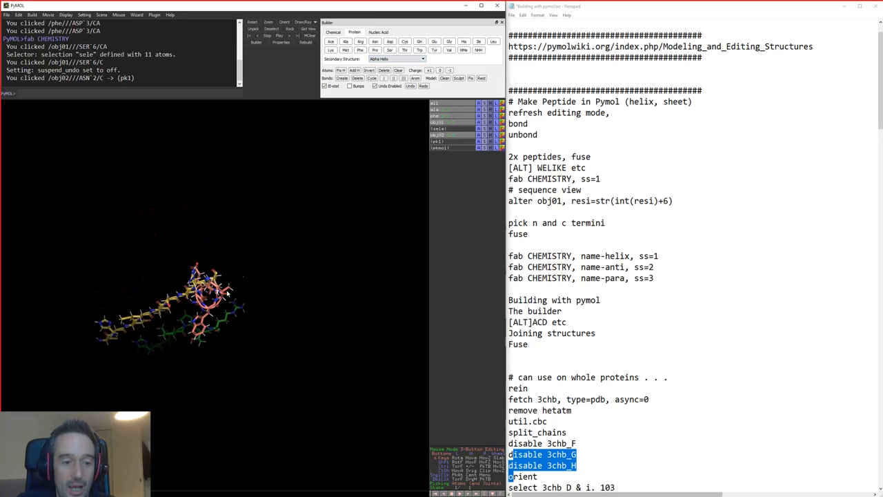
middle_click(227, 293)
right_click_drag(255, 233, 232, 297)
left_click_drag(231, 297, 158, 280)
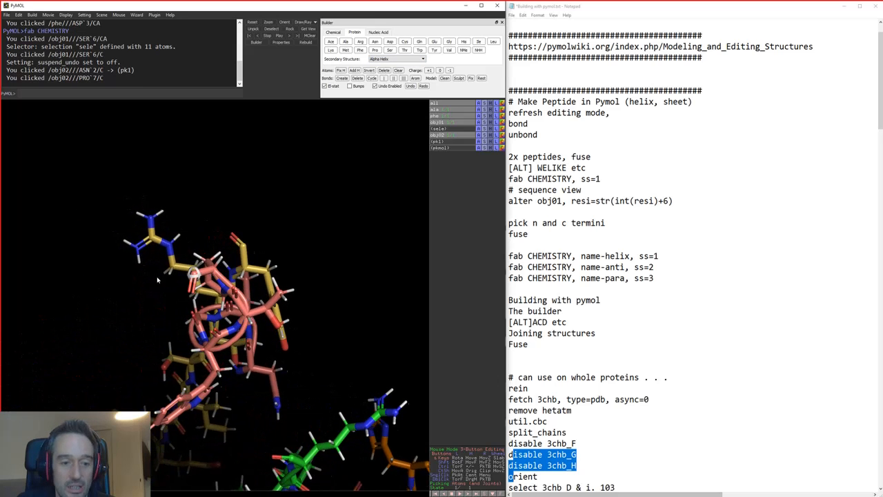
left_click(457, 123)
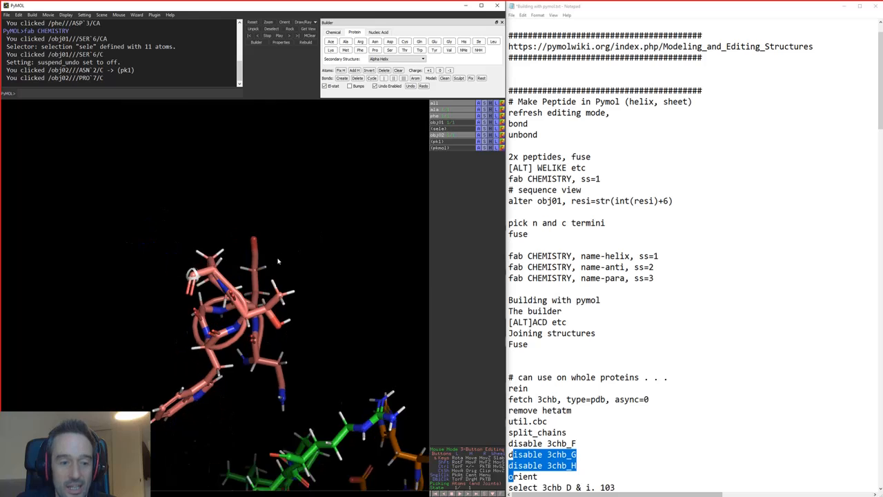
left_click_drag(278, 260, 293, 283)
Extend the pink helix with glutamine, glutamate, tyrosine, glycine, histidine and isoleucine
left_click(420, 42)
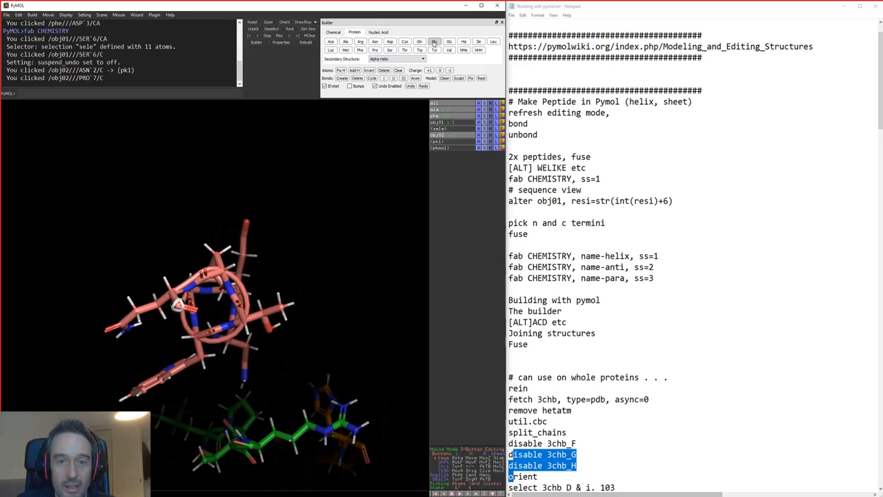
left_click(434, 42)
left_click(480, 41)
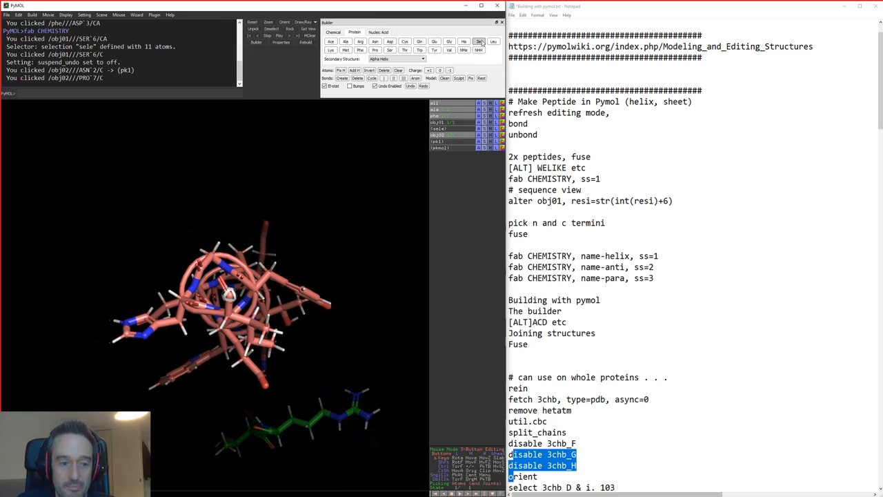
left_click_drag(276, 228, 241, 276)
right_click_drag(241, 276, 186, 228)
left_click_drag(166, 238, 143, 277)
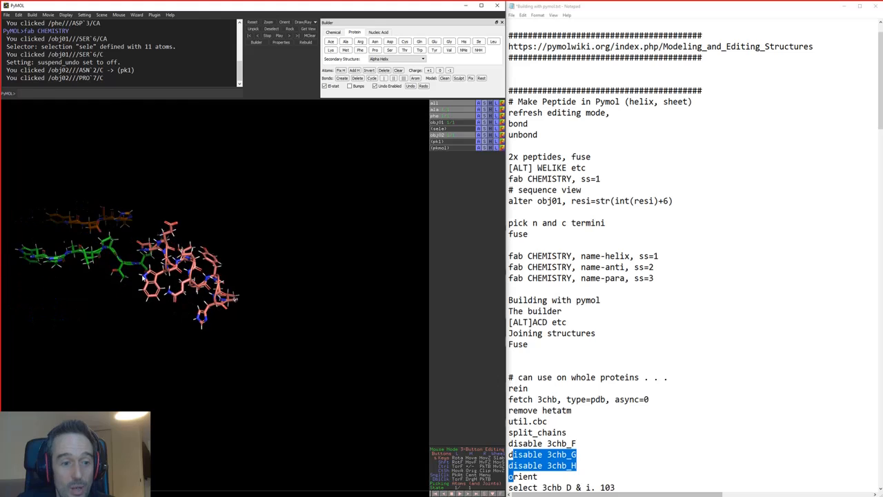
Move the pink helical peptide directly beneath the green peptide, and hide the orange peptide
left_click_drag(235, 298, 236, 209)
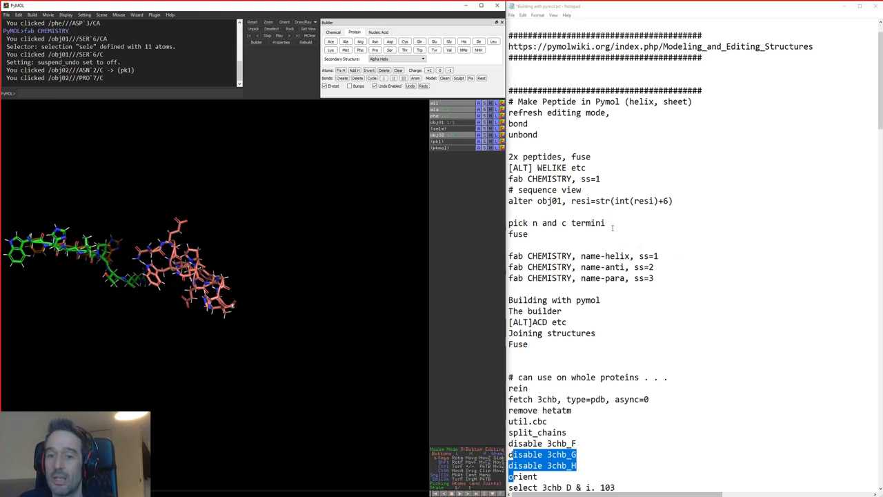
left_click_drag(182, 280, 238, 302)
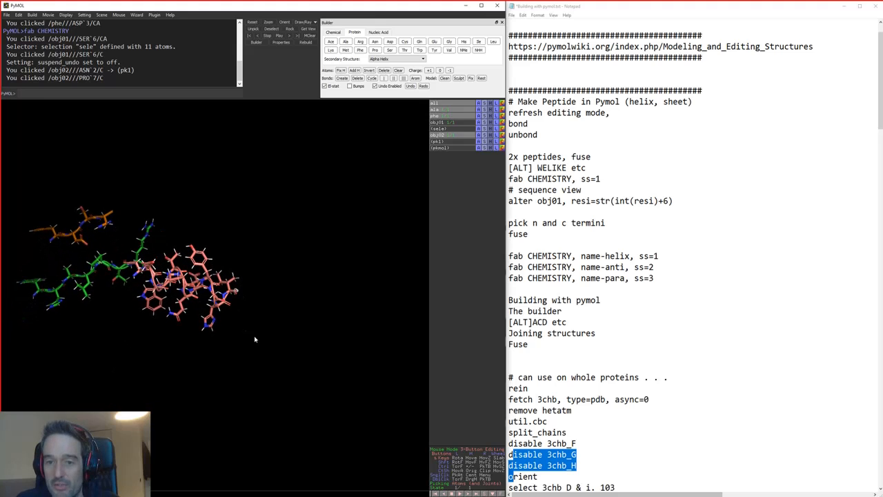
middle_click_drag(255, 335, 312, 364)
mouse_move(224, 344)
left_mouse_down()
mouse_move(246, 310)
mouse_move(253, 333)
mouse_move(231, 332)
left_mouse_up()
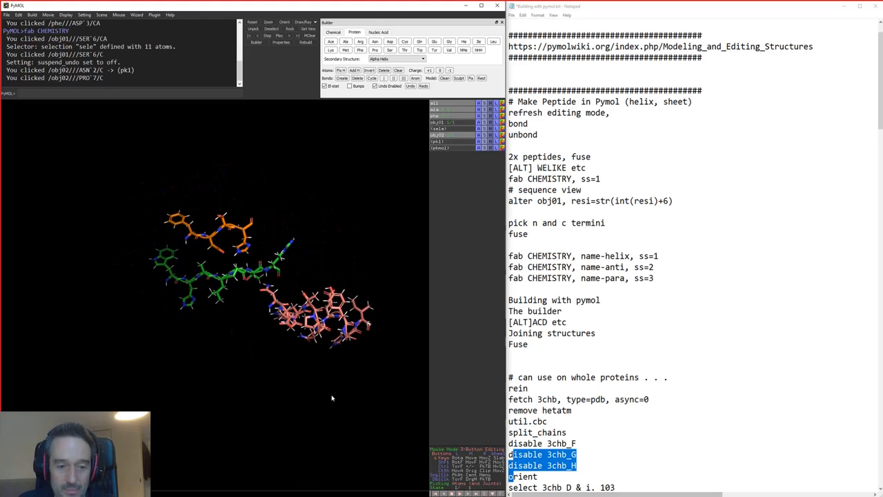
middle_click_drag(322, 320, 240, 314, "shift")
left_click_drag(240, 313, 348, 301)
left_click(256, 329)
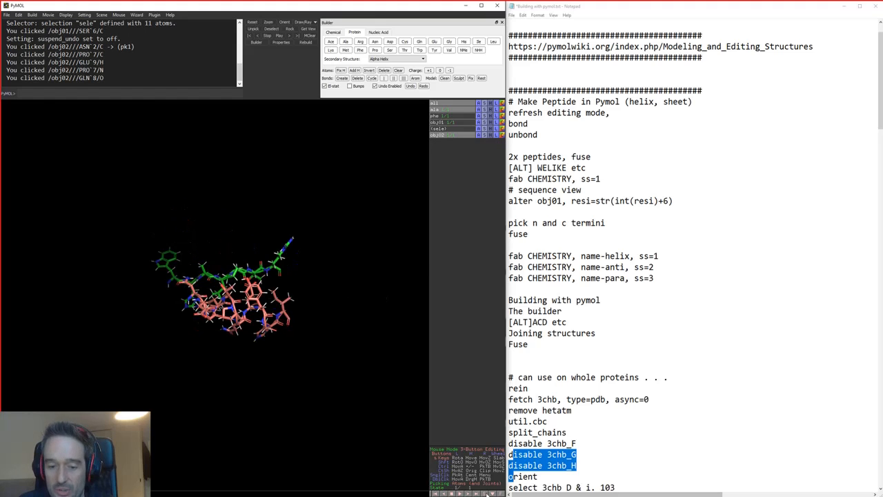
Turn on the sequence display for the two visible peptides
left_click(488, 493)
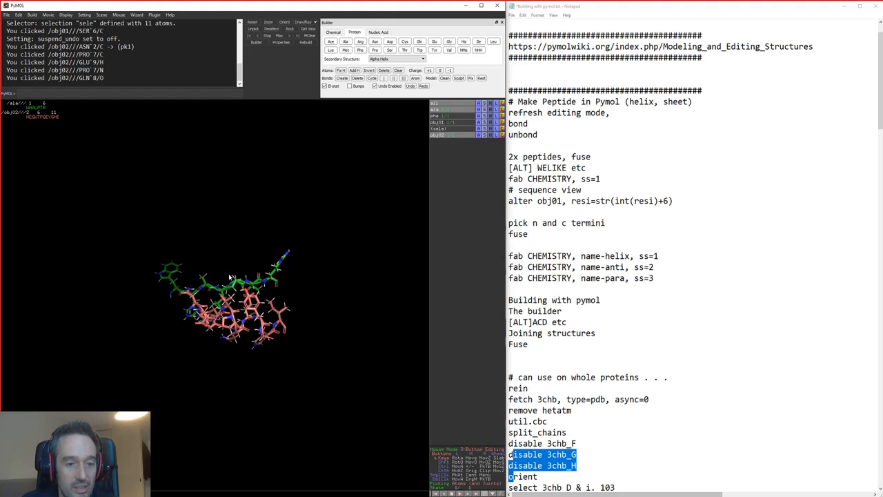
left_click_drag(184, 256, 240, 255)
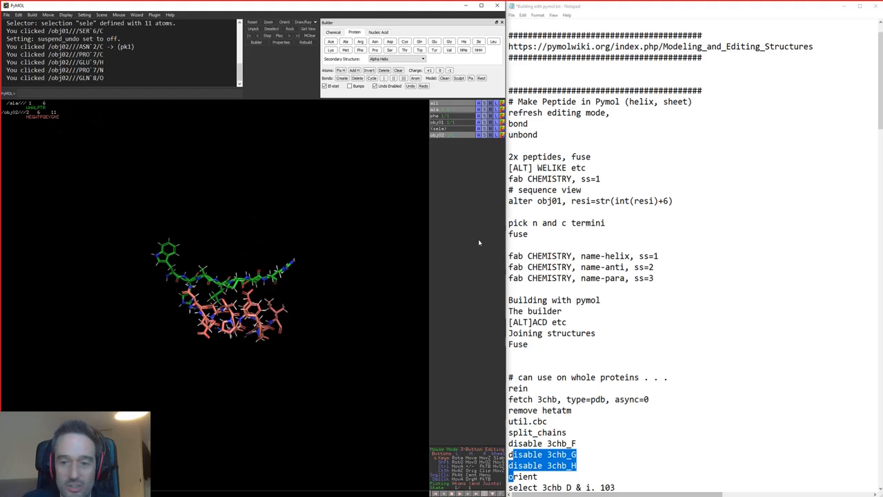
Edit the alter command in the notes so it targets obj02 instead of obj01
left_click_drag(683, 201, 522, 207)
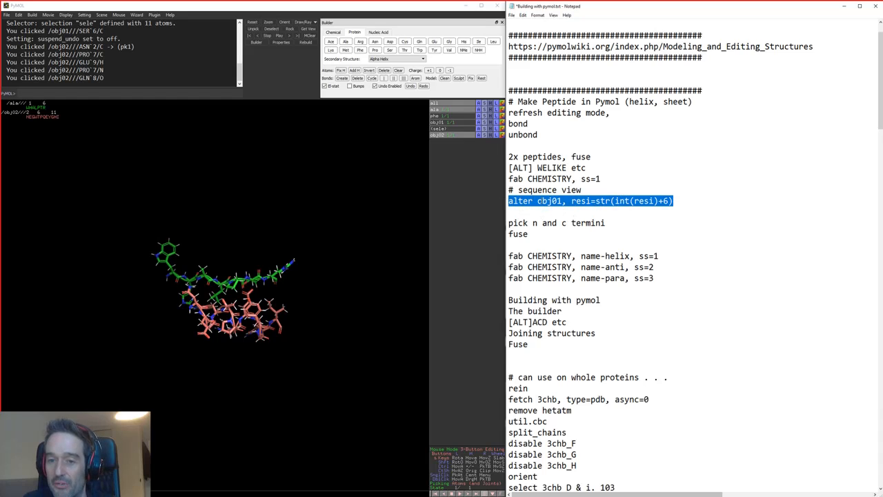
left_click(557, 201)
left_click_drag(558, 200, 672, 201)
type("2")
left_click(672, 200)
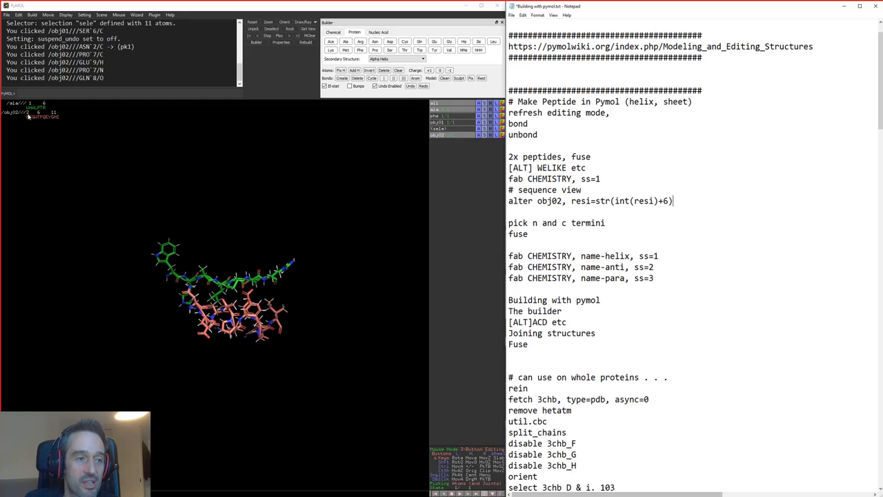
Copy "alter obj02, resi=str(int(resi)+6)" from the notes and run it in PyMOL to renumber the pink peptide
left_click_drag(673, 197, 496, 197)
key("ctrl+c")
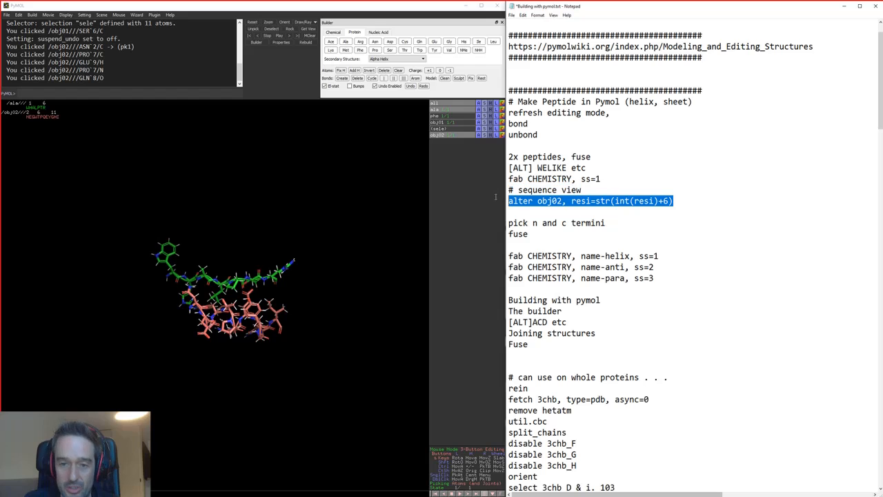
left_click(184, 93)
key("ctrl+v")
key("Return")
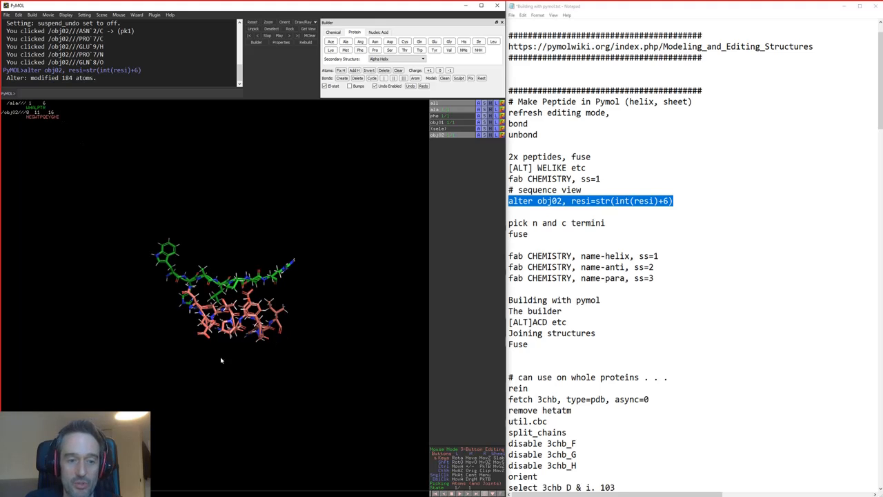
left_click_drag(221, 357, 224, 379)
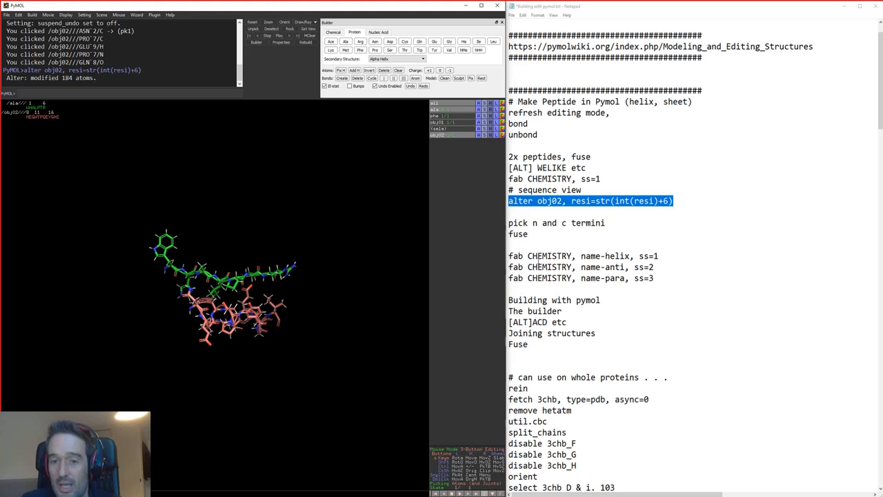
Copy "fuse" from the notes, then pick the pink peptide's N-terminal nitrogen and the green peptide's C-terminal carbon
double_click(518, 233)
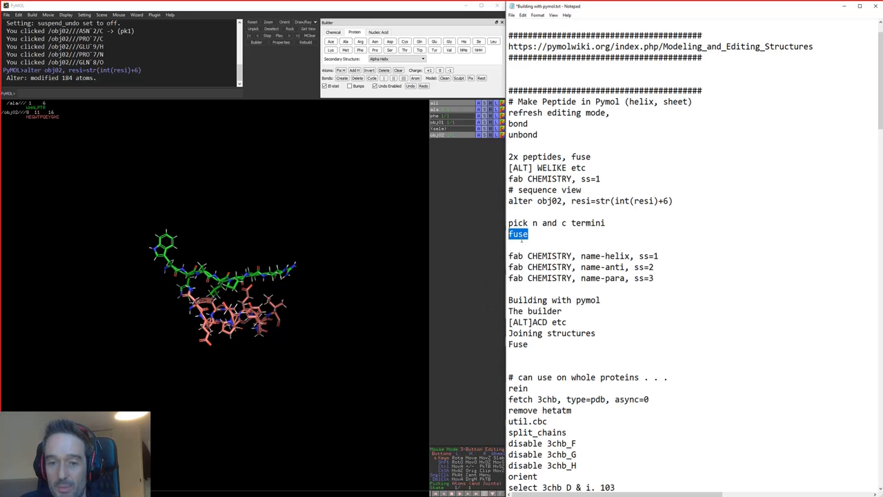
mouse_move(227, 265)
right_mouse_down()
mouse_move(228, 304)
mouse_move(228, 283)
right_mouse_up()
left_click_drag(228, 284, 317, 294)
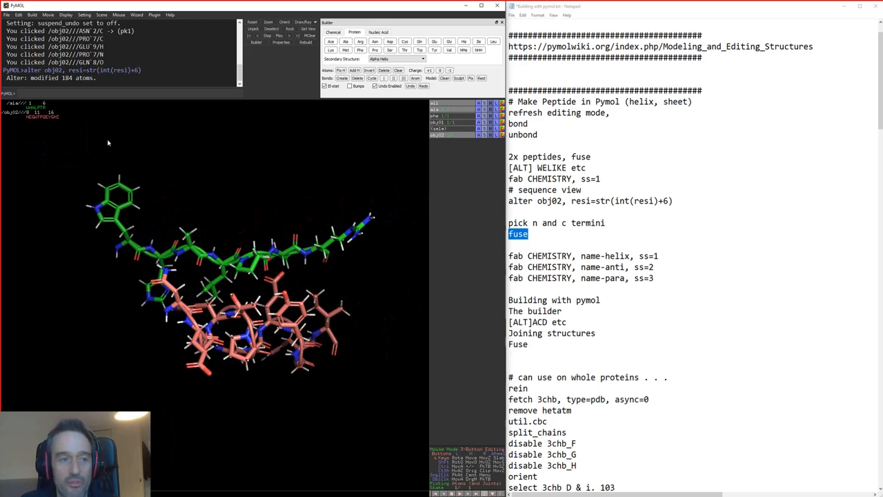
left_click_drag(240, 293, 246, 216)
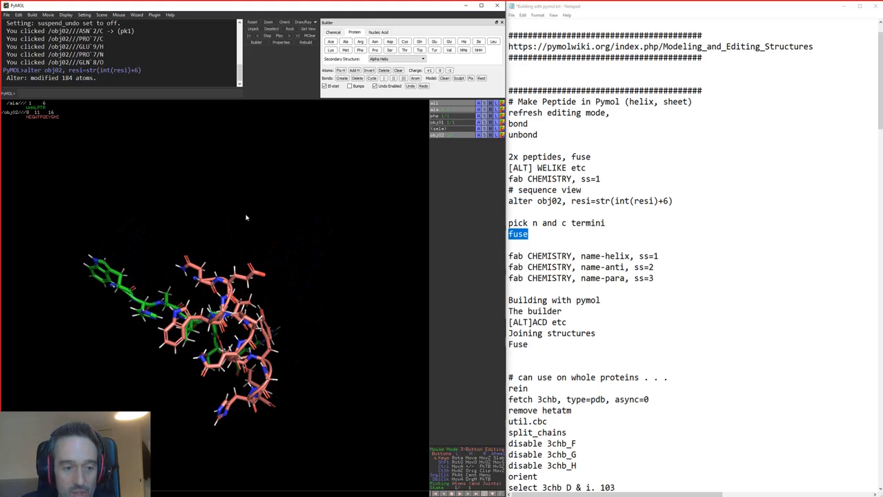
left_click(194, 278)
left_click_drag(266, 249, 161, 270)
left_click(313, 265)
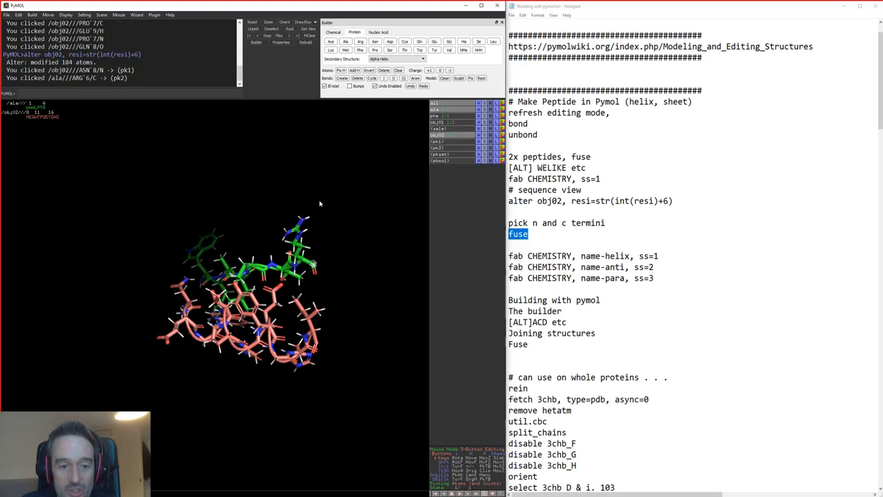
left_click_drag(304, 249, 322, 189)
Run "fuse" in PyMOL to join the pink peptide's picked N-terminus to the green peptide's picked C-terminus
left_click(192, 95)
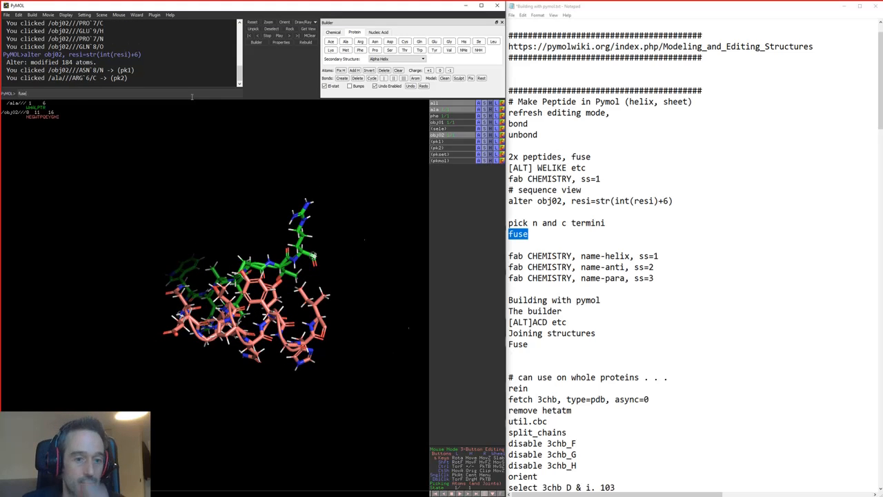
type("fuse")
key("Return")
left_click_drag(182, 164, 329, 297)
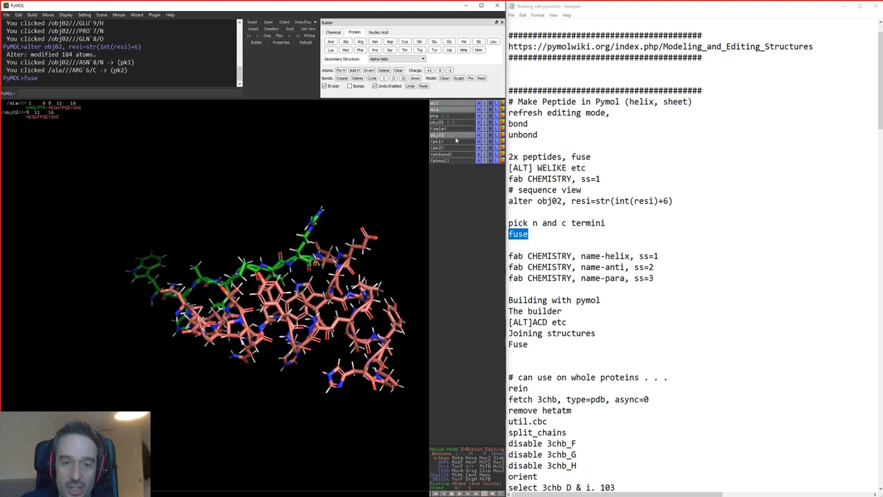
Hide the separate obj02 peptide and keep only the fused ala object displayed
left_click(460, 111)
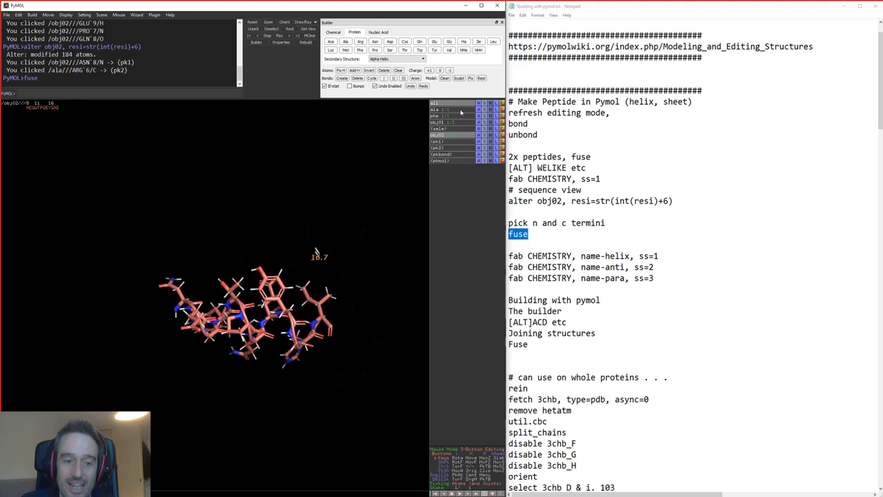
left_click(461, 112)
left_click(463, 135)
left_click_drag(324, 272, 284, 325)
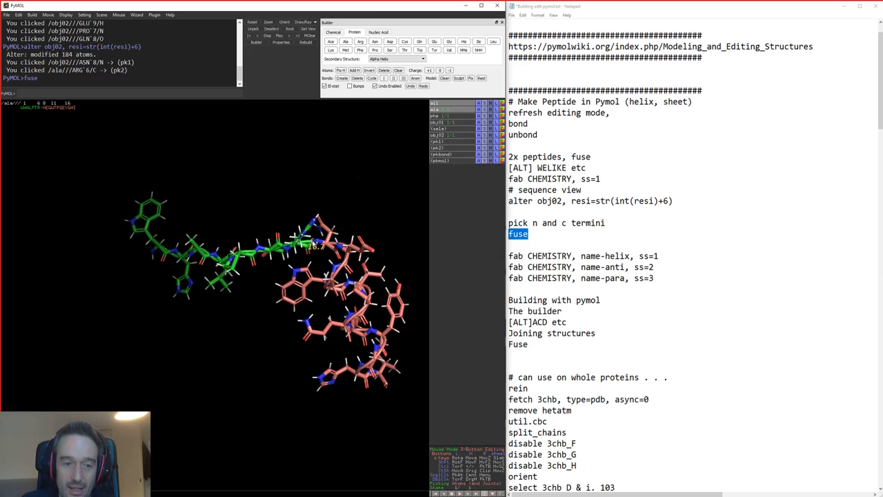
Examine the junction between ARG 6 and ASN 8 in the fused peptide, picking its amide atoms and neighbouring backbone bonds
middle_click(317, 243)
right_click_drag(244, 213, 164, 266)
left_click_drag(164, 266, 235, 334)
left_click(221, 299)
left_click(221, 299)
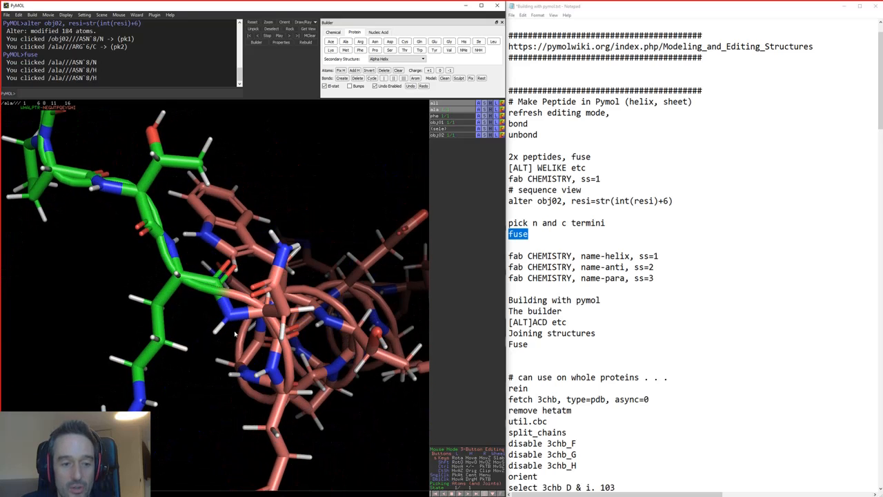
left_click(199, 283)
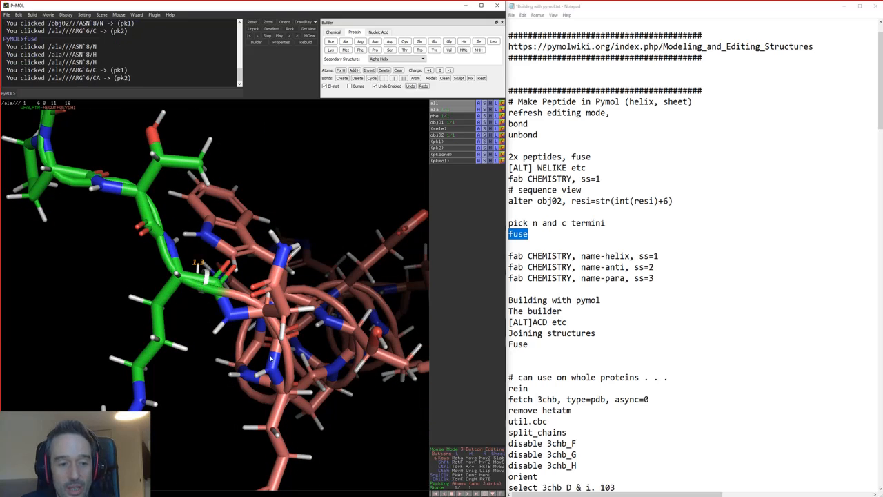
left_click(242, 319)
left_click_drag(242, 318, 300, 422)
right_click_drag(300, 422, 263, 349)
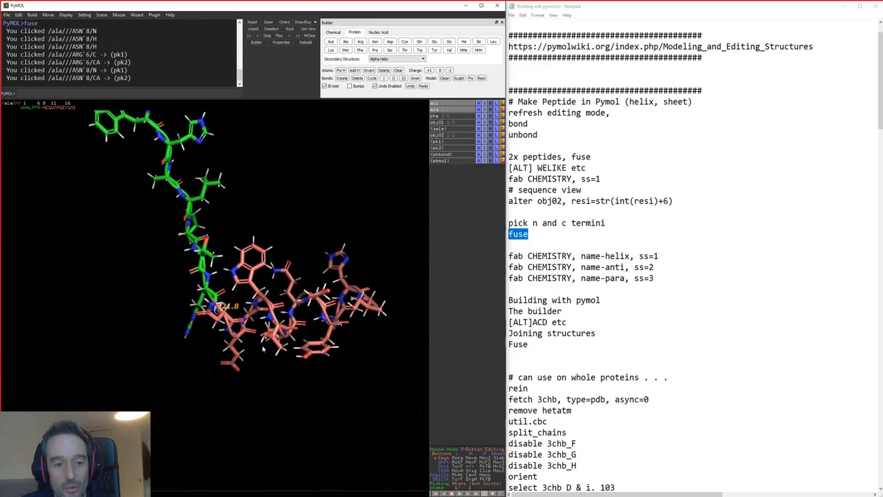
left_click_drag(260, 323, 296, 377)
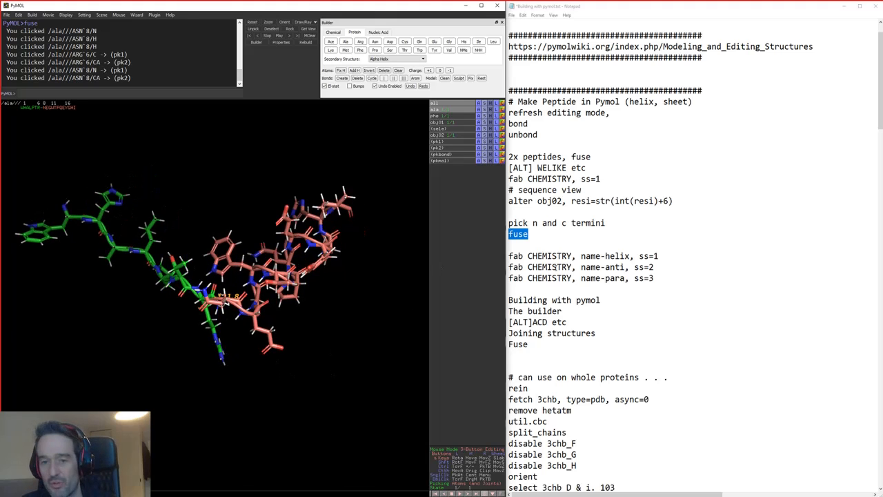
Run "rein" in PyMOL to clear all objects from the session
left_click(555, 268)
double_click(524, 235)
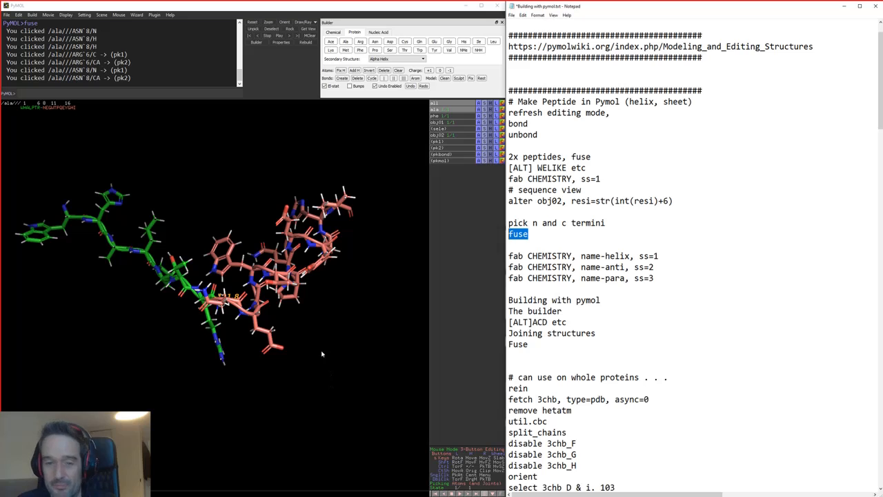
left_click(196, 94)
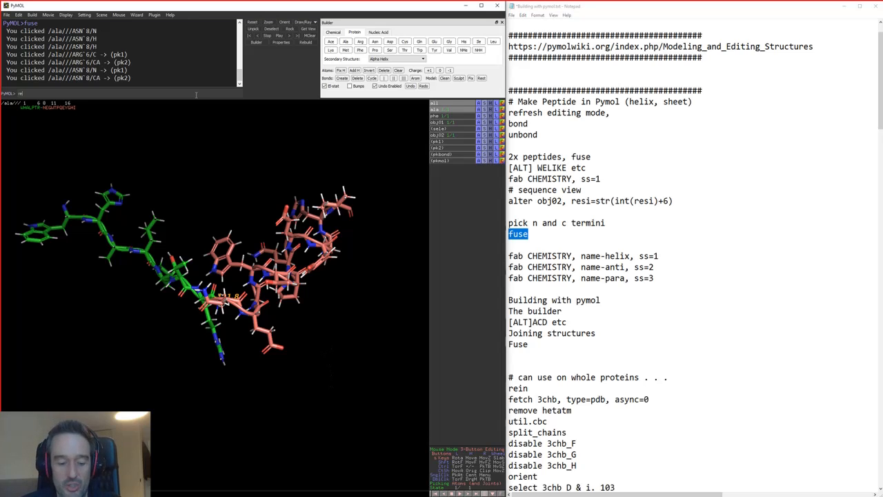
type("rein")
key("Return")
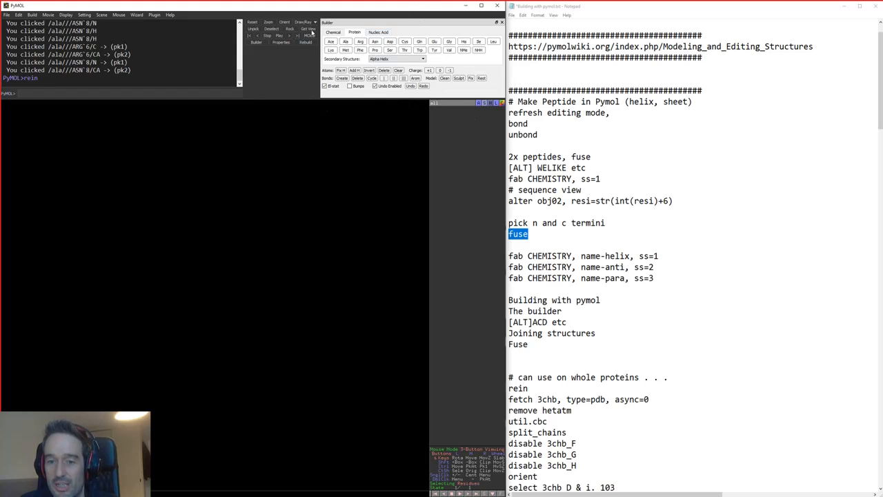
Copy the three "fab CHEMISTRY" commands for helix, anti and para (ss=1, 2 and 3) from the notes and run them in PyMOL
left_click_drag(685, 254, 476, 259)
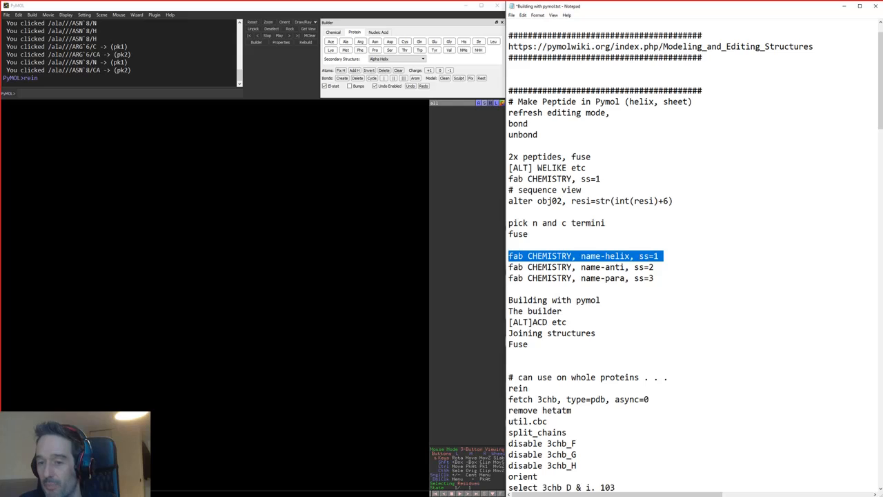
left_click_drag(638, 255, 704, 256)
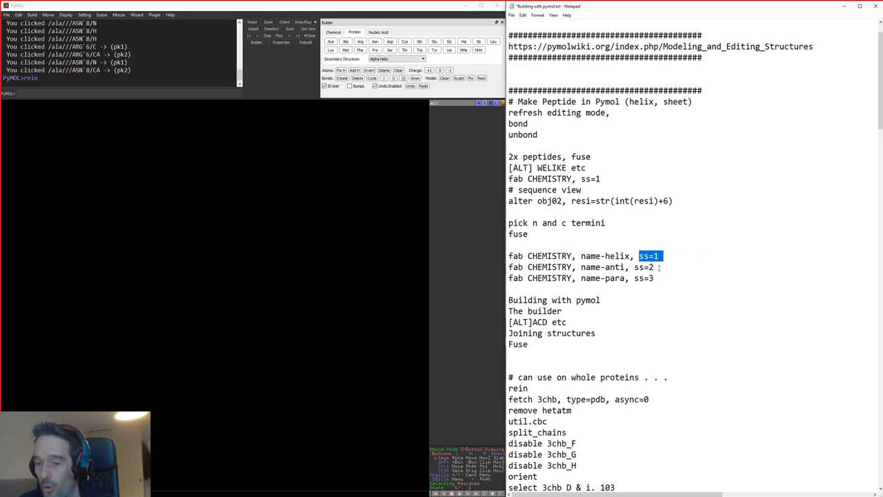
left_click_drag(629, 267, 695, 267)
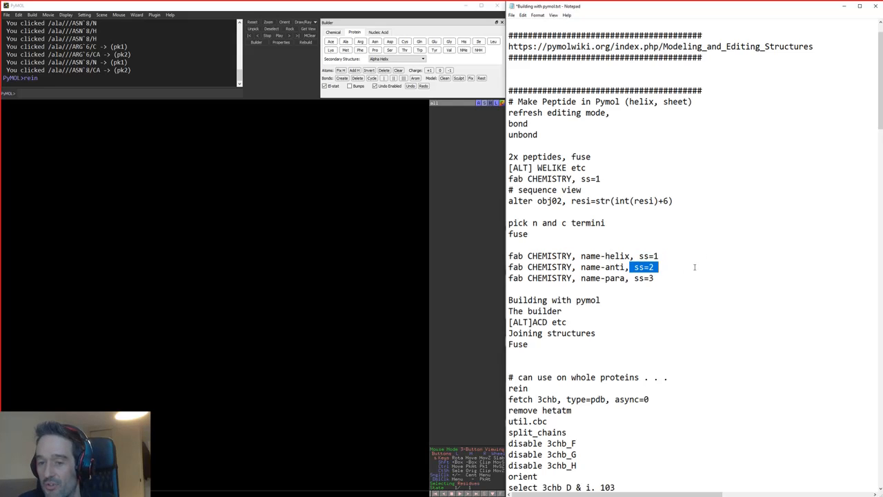
left_click(629, 278)
left_click_drag(630, 278, 508, 256)
key("ctrl+c")
left_click(625, 278)
left_click(159, 94)
key("ctrl+v")
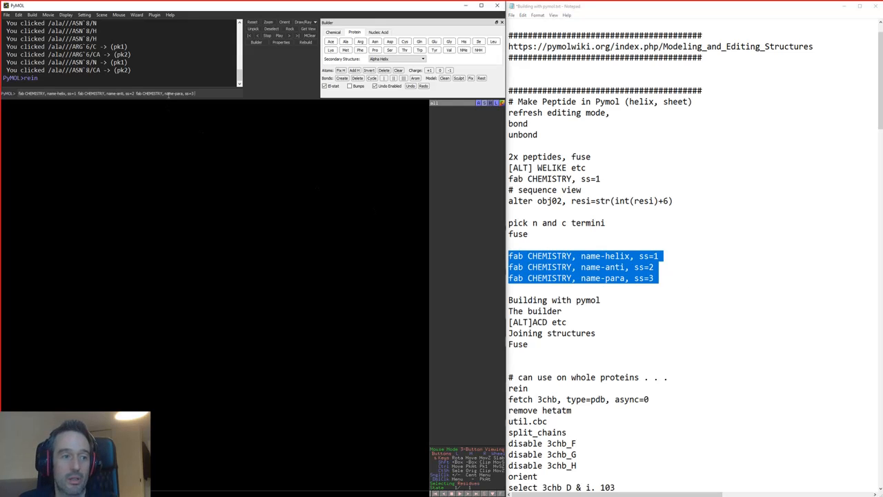
key("Return")
Switch to editing mode and separate the peptides, moving name-para below and name-anti above name-helix
right_click_drag(240, 357, 212, 242)
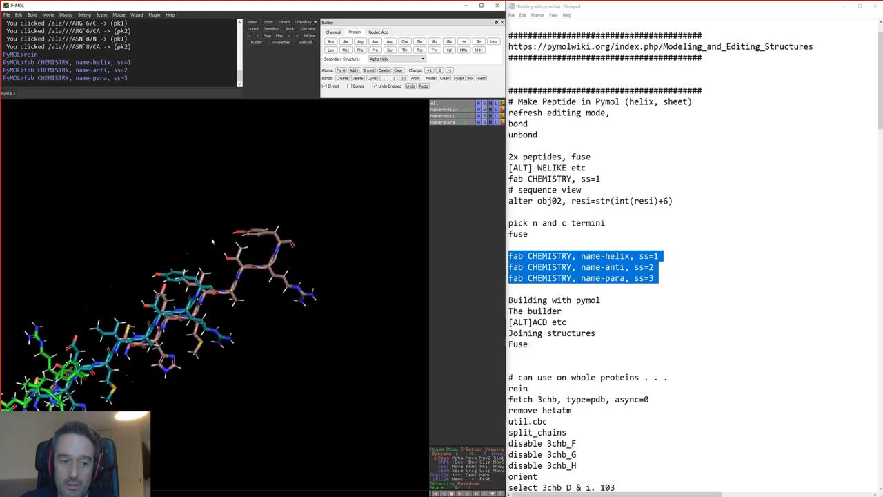
left_click_drag(212, 242, 91, 265)
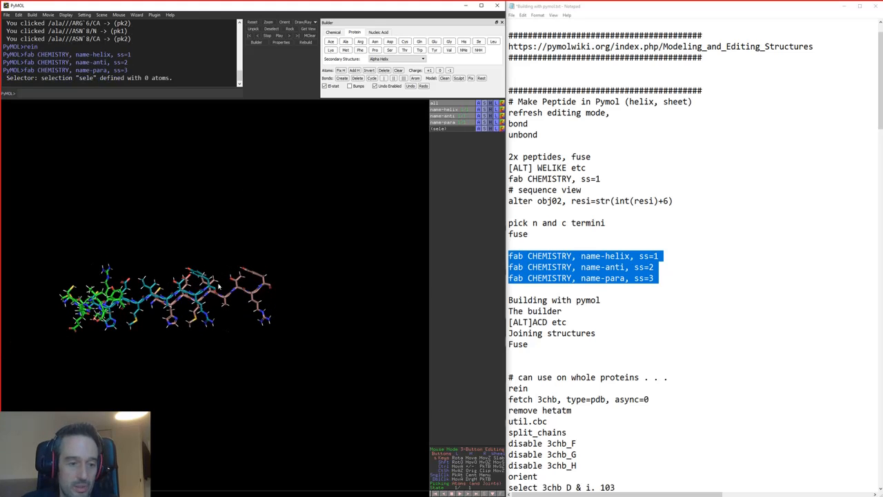
middle_click_drag(224, 297, 160, 375, "shift")
middle_click_drag(171, 303, 157, 232, "shift")
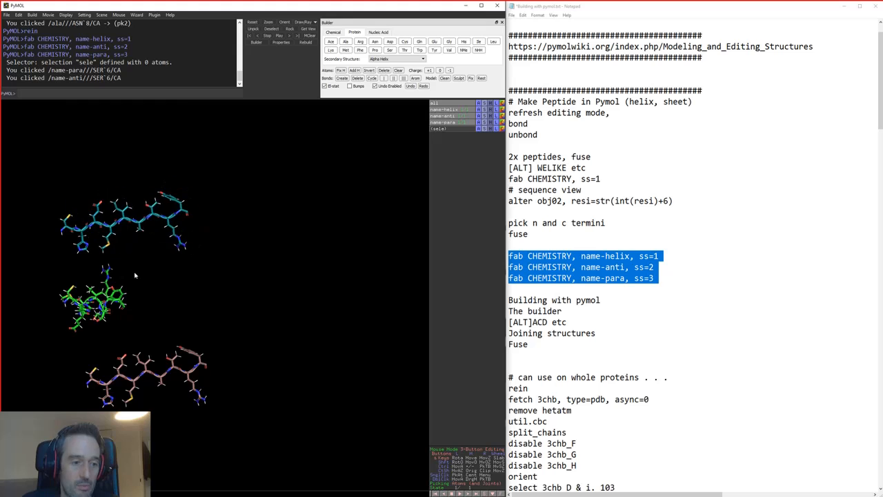
left_click_drag(136, 276, 111, 311)
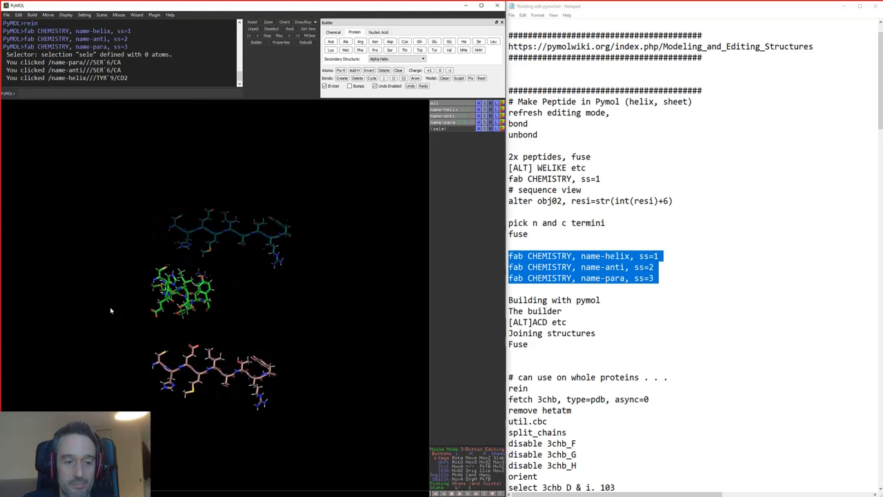
Copy the whole-protein commands from "rein" through "split_chains" in the notes and run them to load 3chb as separate chains
left_click(522, 46)
scroll(509, 44, "down", 10)
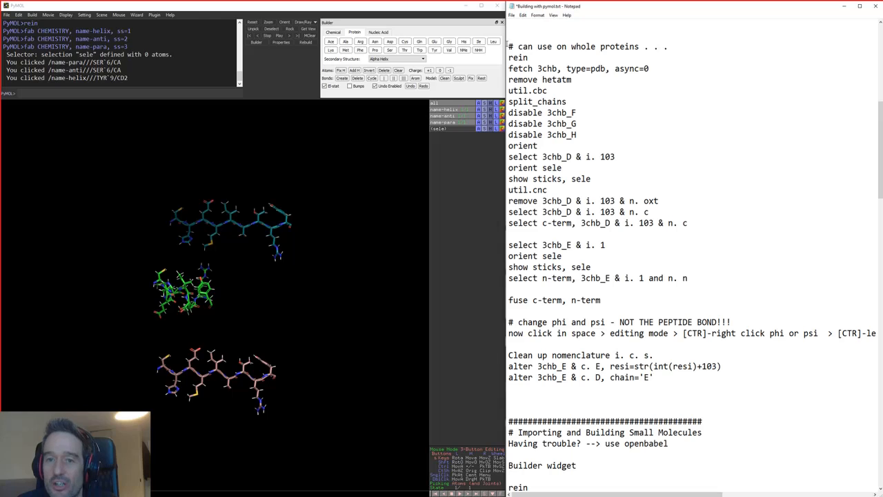
left_click(188, 323)
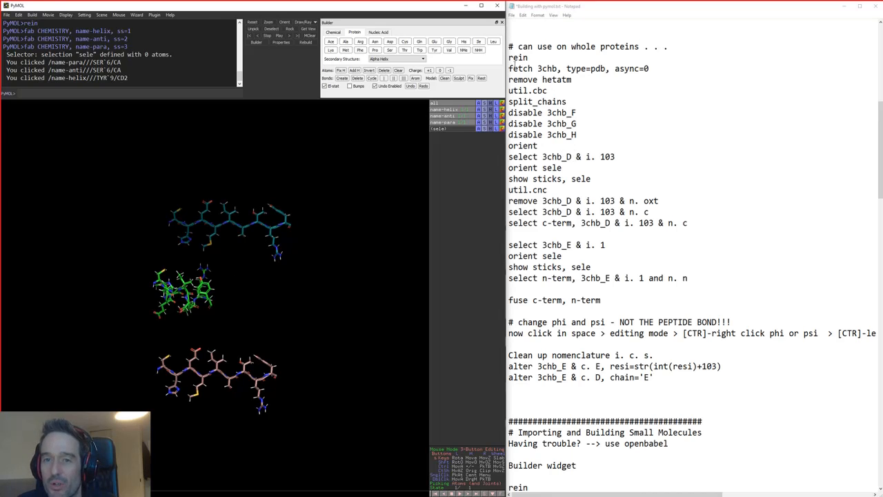
left_click_drag(509, 57, 721, 67)
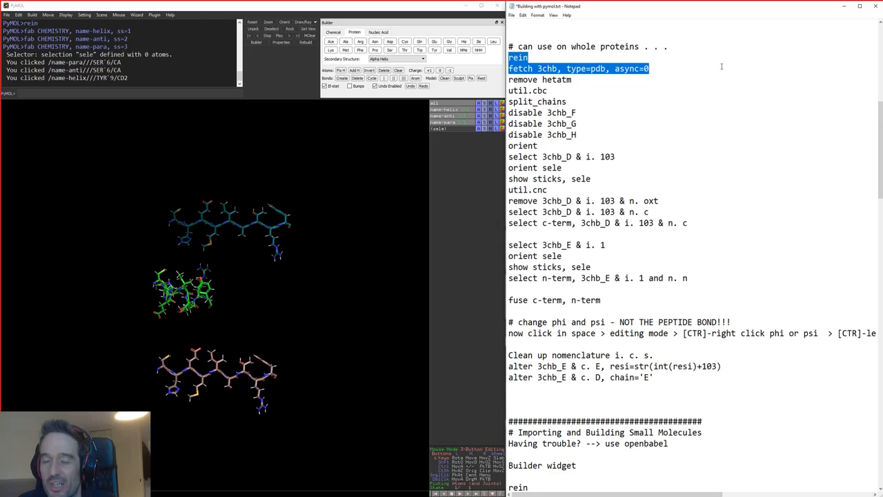
left_click(528, 108)
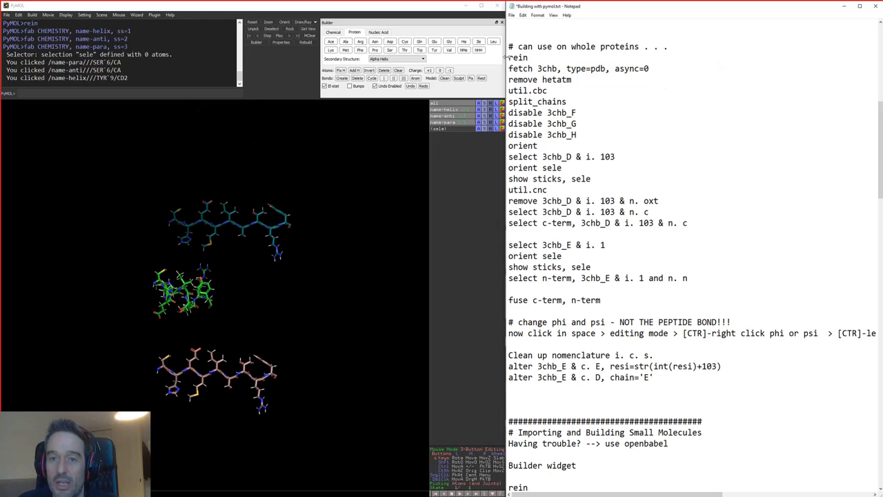
left_click_drag(508, 57, 737, 97)
key("ctrl+c")
left_click(187, 94)
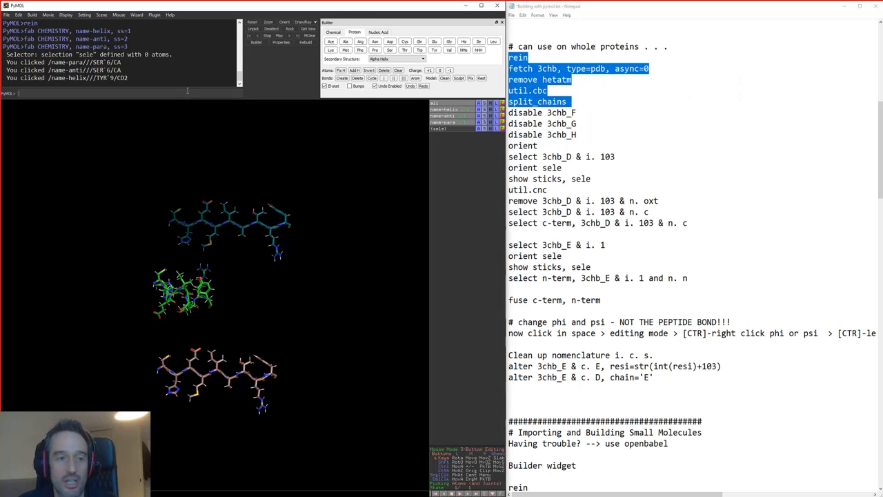
key("ctrl+v")
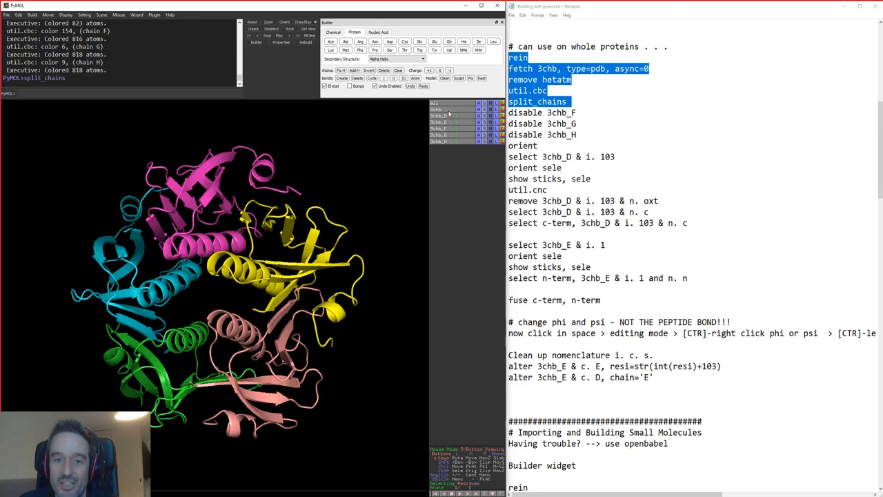
Hide the original 3chb object, keeping the five split chain objects displayed
mouse_move(452, 121)
left_mouse_down()
mouse_move(453, 138)
mouse_move(452, 121)
left_mouse_up()
left_click(452, 138)
right_click_drag(368, 226, 474, 217)
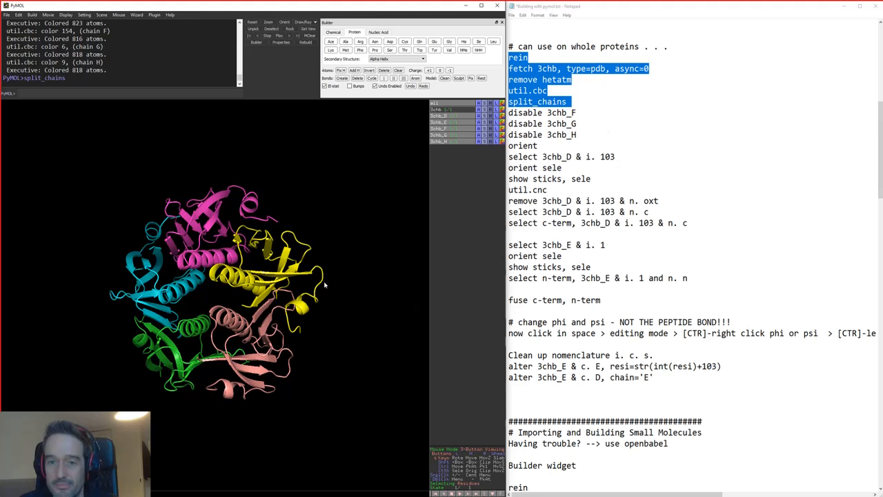
left_click_drag(325, 283, 422, 278)
Copy the commands from "disable 3chb_F" through "util.cnc" and run them to isolate chains D and E and show residue 103 as sticks
left_click_drag(507, 111, 697, 193)
key("ctrl+c")
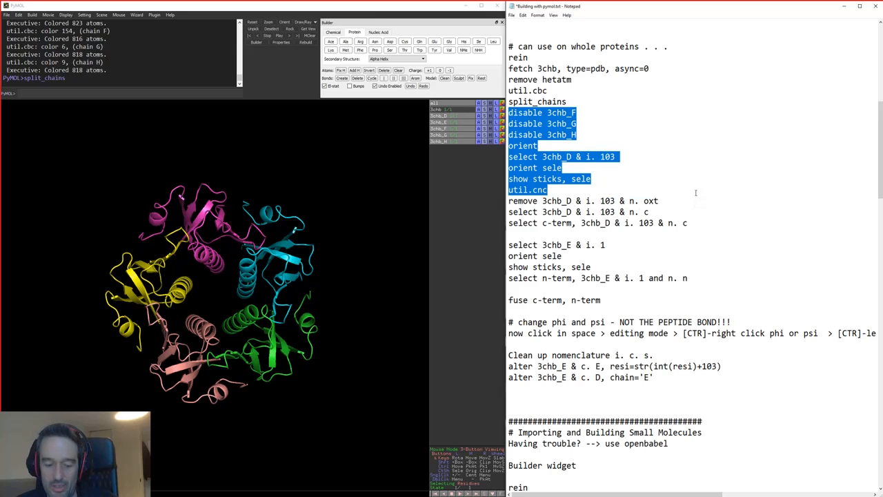
left_click(195, 89)
key("ctrl+v")
key("Return")
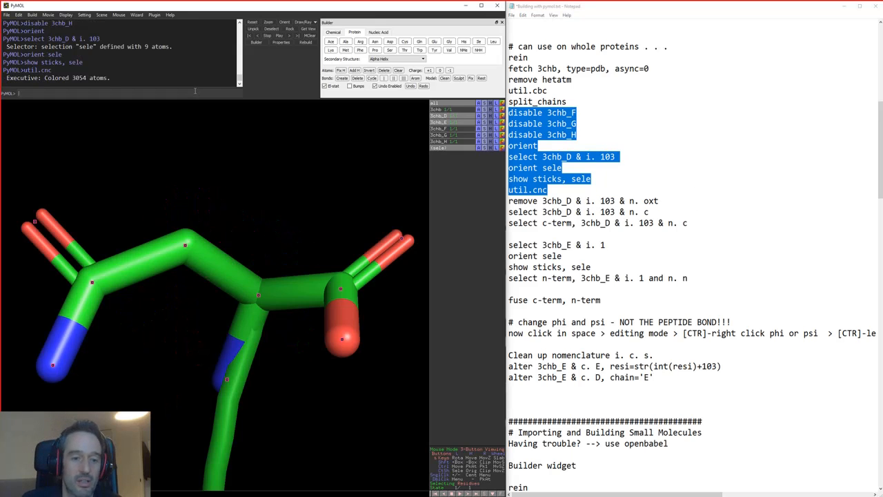
In editing mode, pick the terminal OXT oxygen of ASN 103 in 3chb_D and check its atom name in the log
right_click_drag(282, 306, 316, 221)
left_click_drag(214, 289, 241, 256)
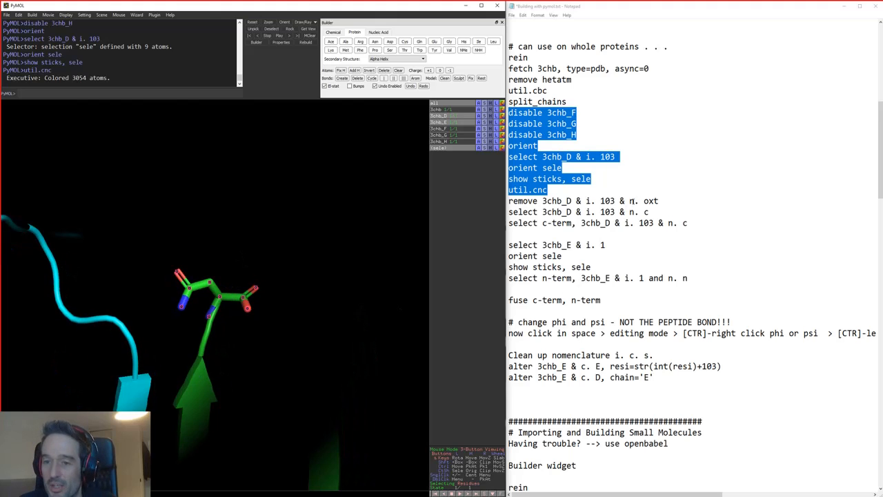
left_click_drag(640, 200, 698, 199)
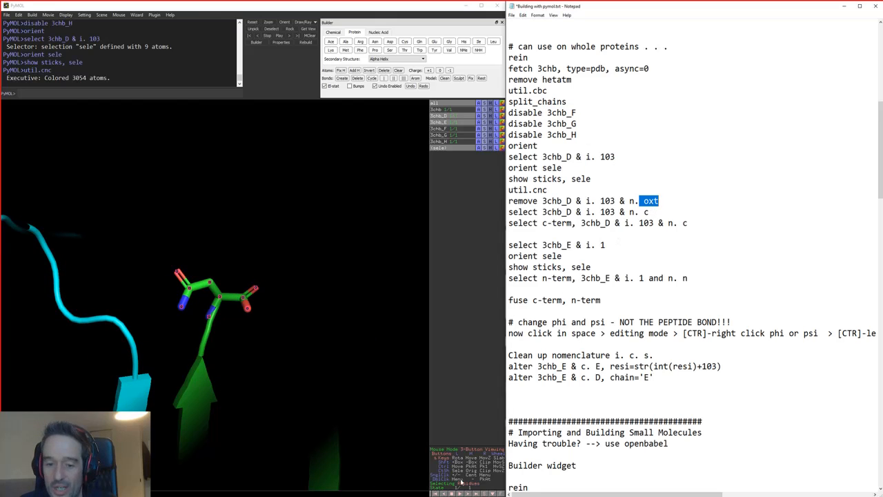
left_click(474, 470)
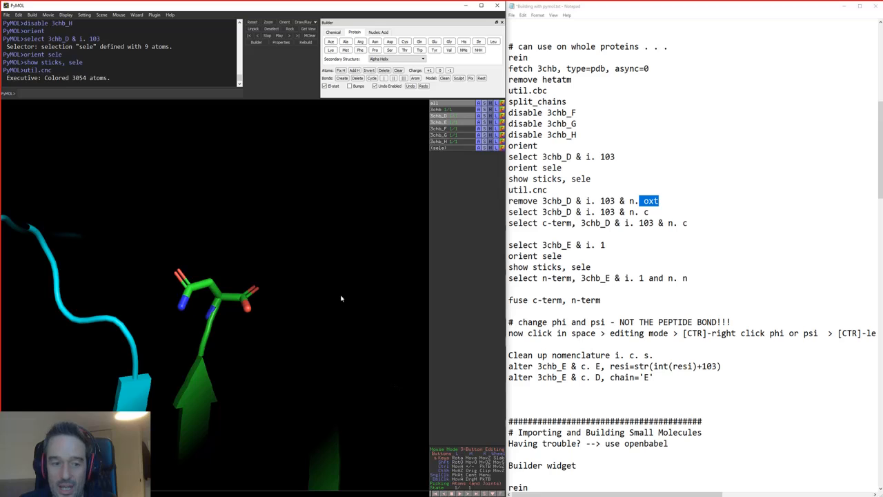
left_click_drag(173, 234, 249, 304)
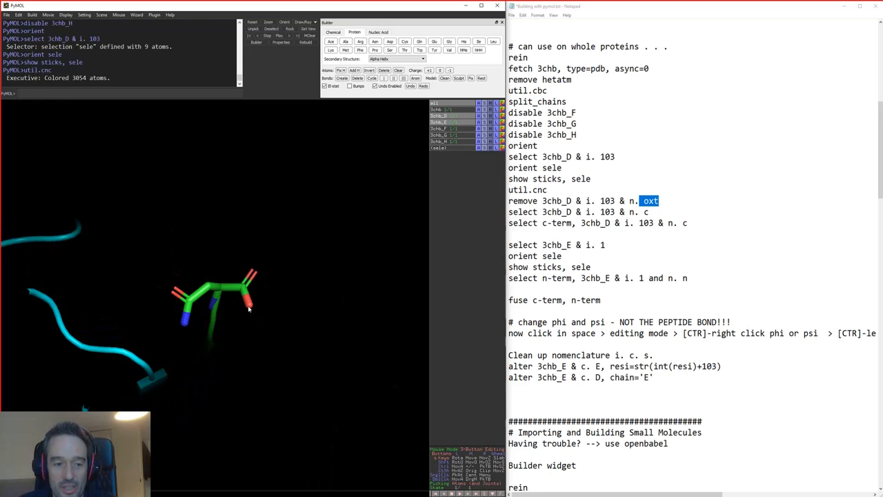
left_click(248, 307)
left_click_drag(100, 78, 136, 79)
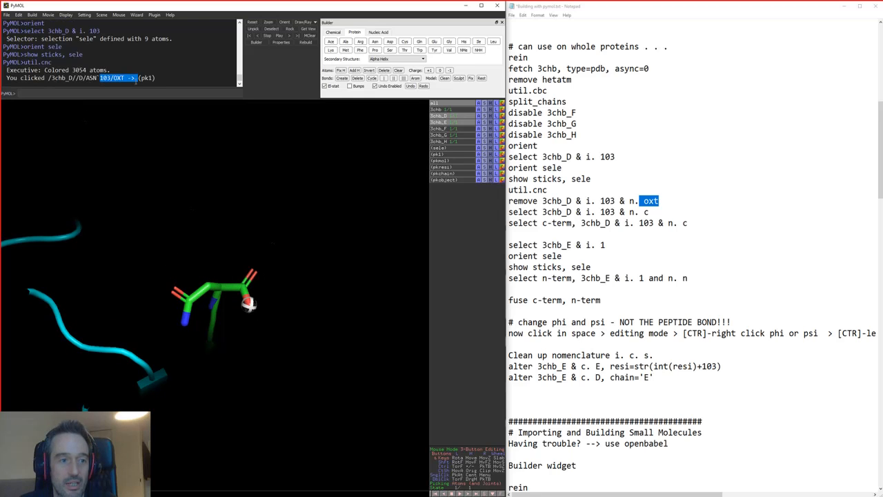
Copy the "remove" and "select" commands for residue 103 from the notes and run them to delete 3chb_D's OXT atom and select its C atom
left_click(683, 278)
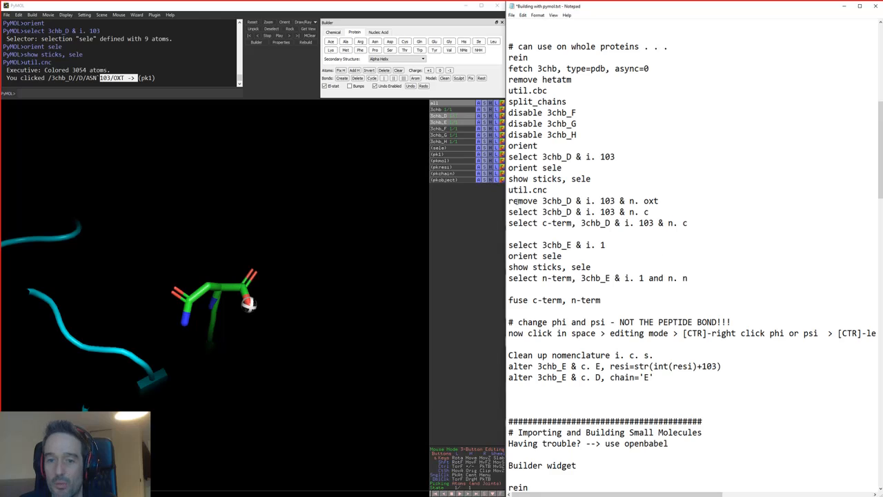
left_click_drag(509, 200, 700, 213)
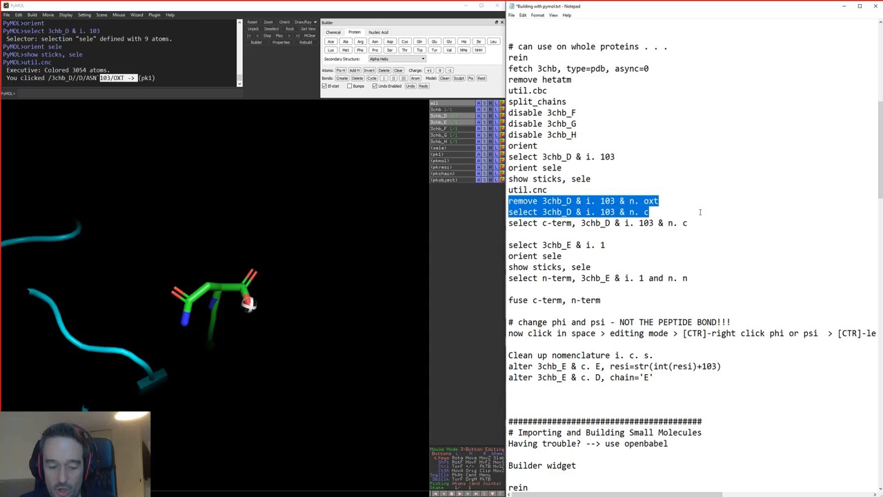
key("ctrl+c")
left_click(212, 93)
key("ctrl+v")
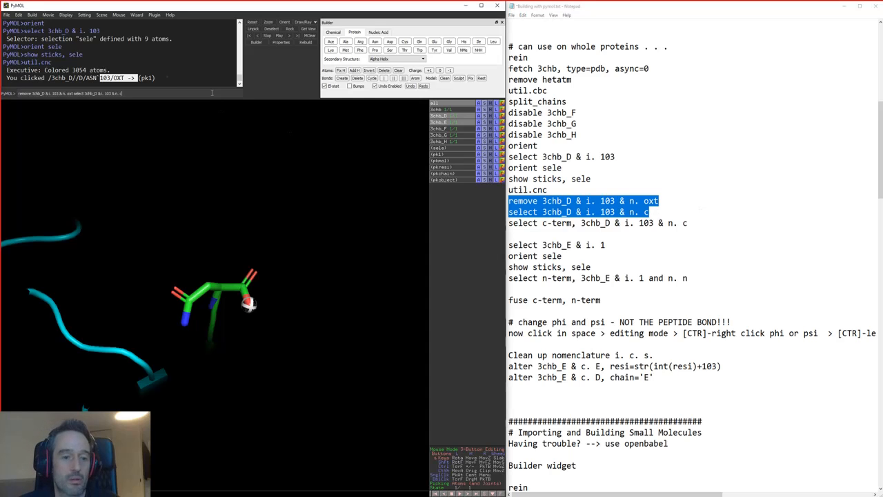
key("Return")
Copy the "select c-term, 3chb_D & i. 103 & n. c" command from the notes and run it
left_click(533, 232)
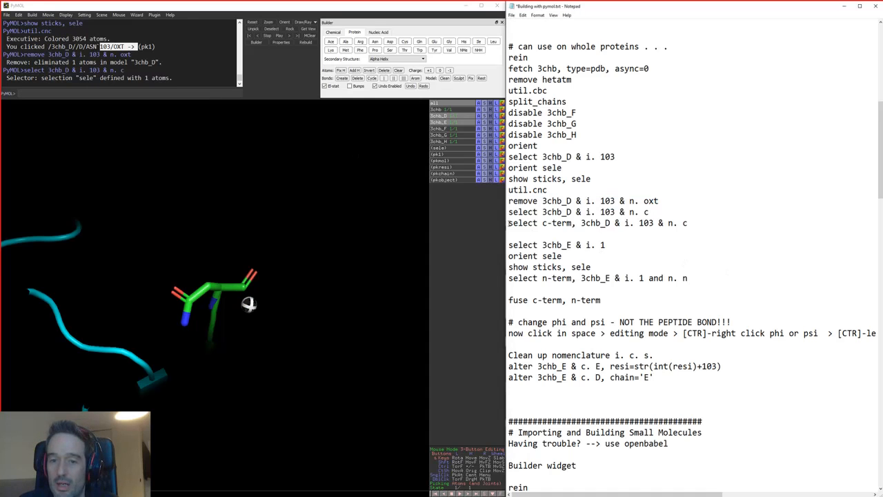
left_click_drag(508, 223, 736, 236)
key("ctrl+c")
left_click(215, 93)
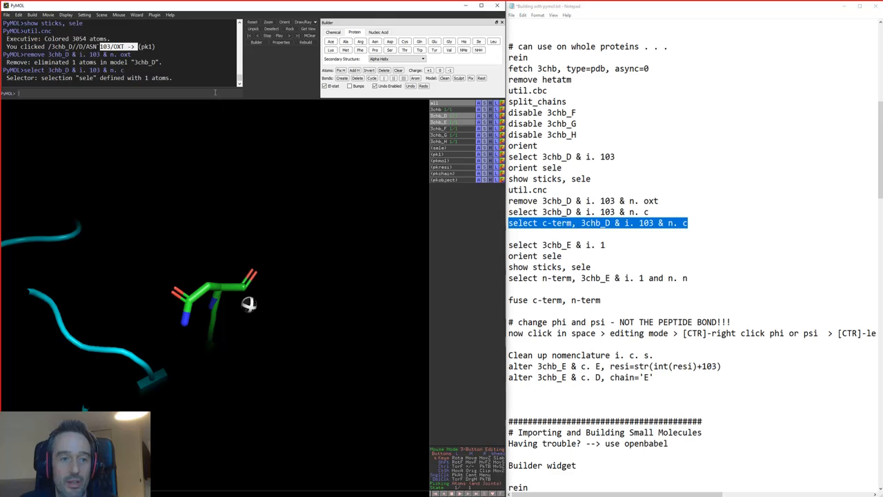
key("ctrl+v")
key("Return")
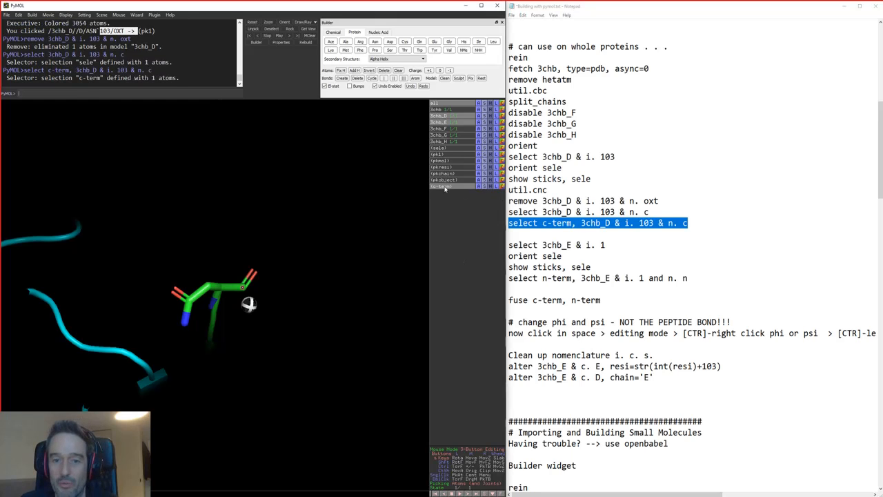
Copy the commands from "select 3chb_E & i. 1" through "select n-term" and run them to show residue 1 as sticks and define n-term
left_click(584, 230)
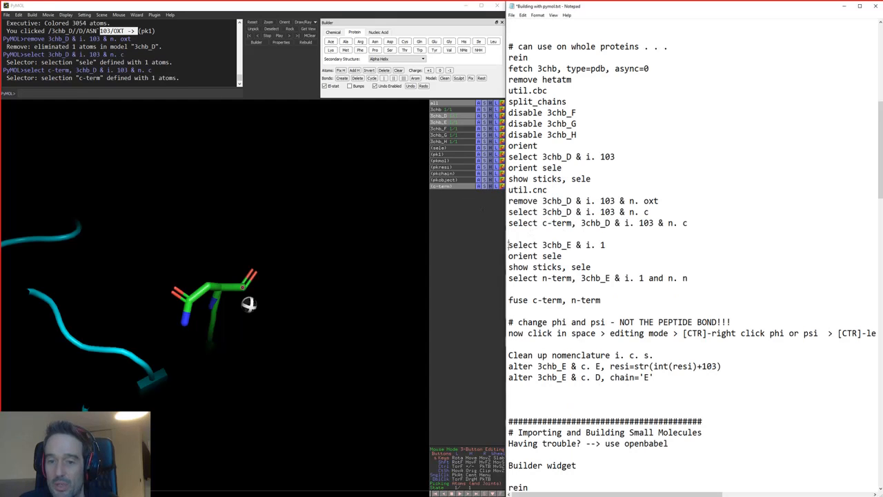
left_click_drag(509, 242, 733, 279)
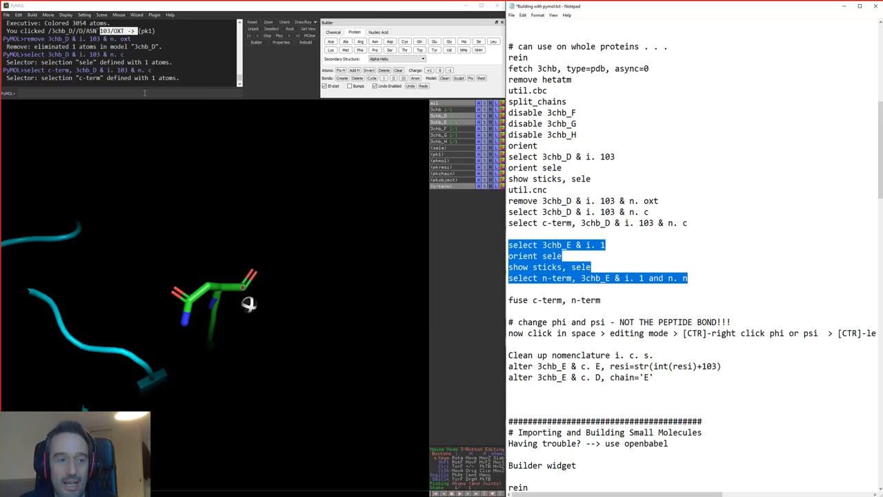
key("ctrl+c")
left_click(145, 92)
key("ctrl+v")
key("Return")
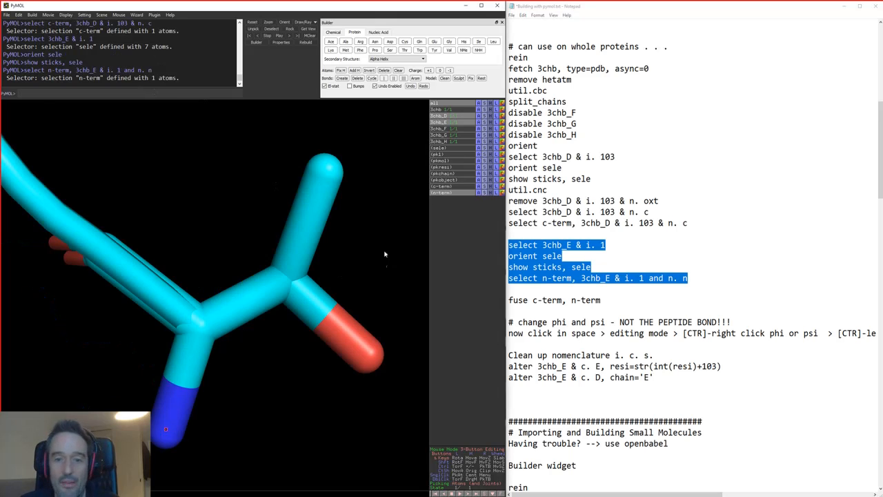
Run "fuse c-term, n-term" from the notes to join chain D's C-terminus to chain E's N-terminus
right_click_drag(385, 254, 392, 232)
left_click_drag(509, 300, 627, 302)
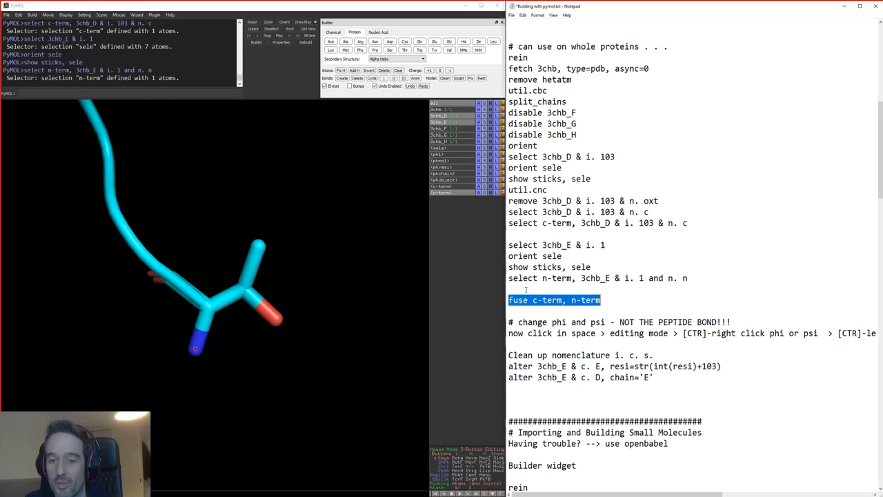
left_click(164, 92)
key("ctrl+v")
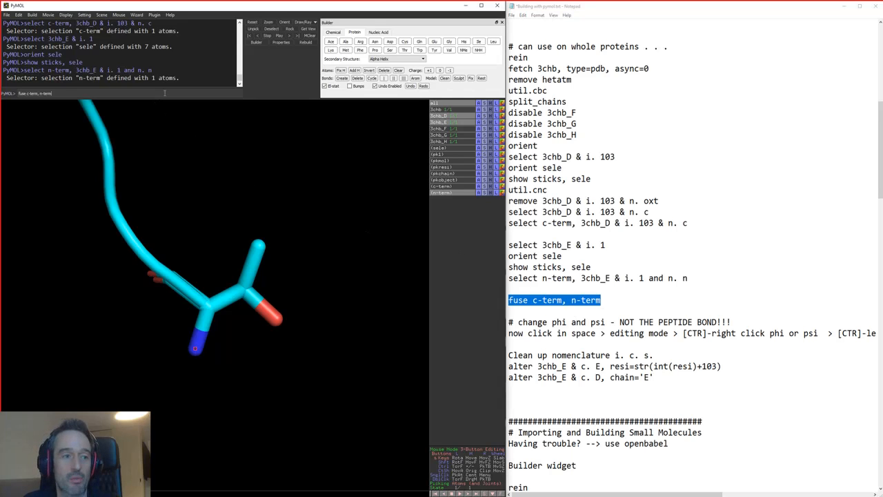
key("Return")
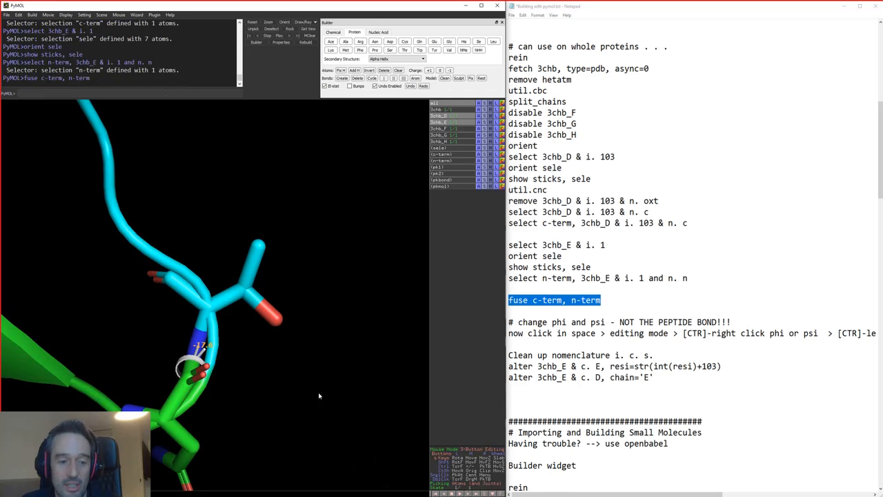
Hide the original 3chb_D object and inspect the fused protein in 3chb_E from several angles
right_click_drag(319, 396, 268, 110)
scroll(252, 344, "up", 10)
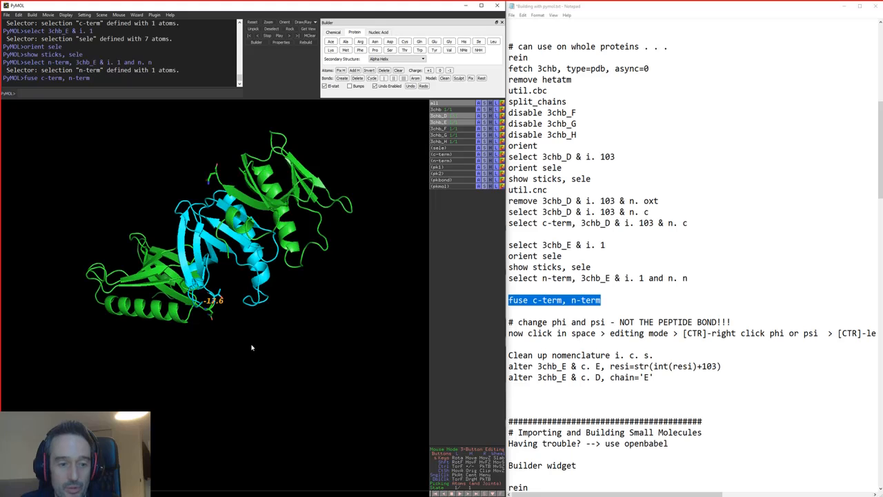
left_click_drag(236, 360, 404, 135)
left_click(454, 122)
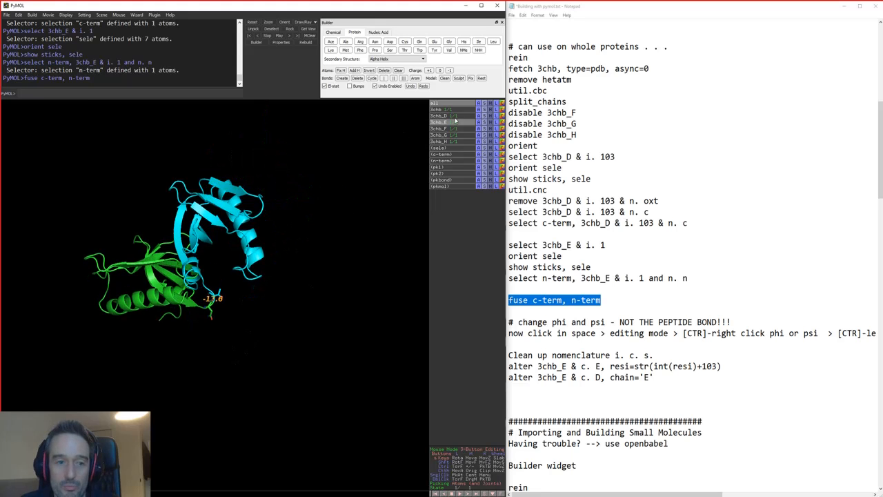
left_click_drag(213, 330, 205, 256)
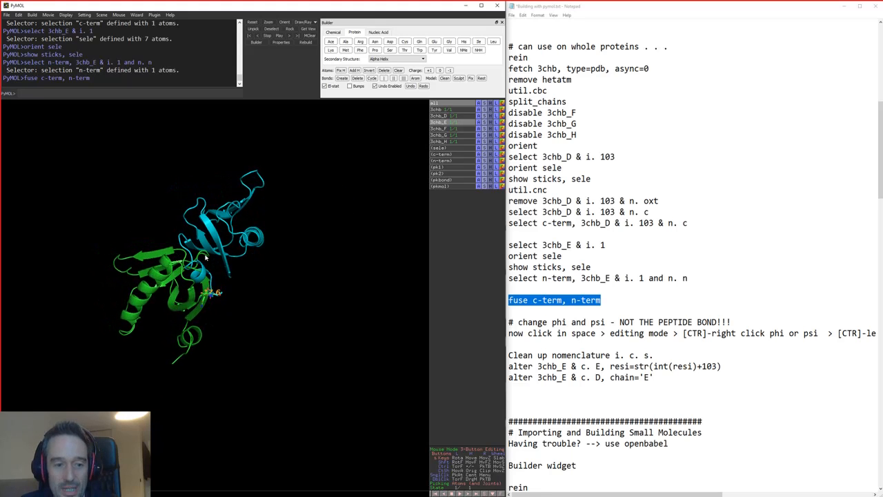
left_click_drag(159, 300, 165, 278)
left_click_drag(118, 299, 222, 257)
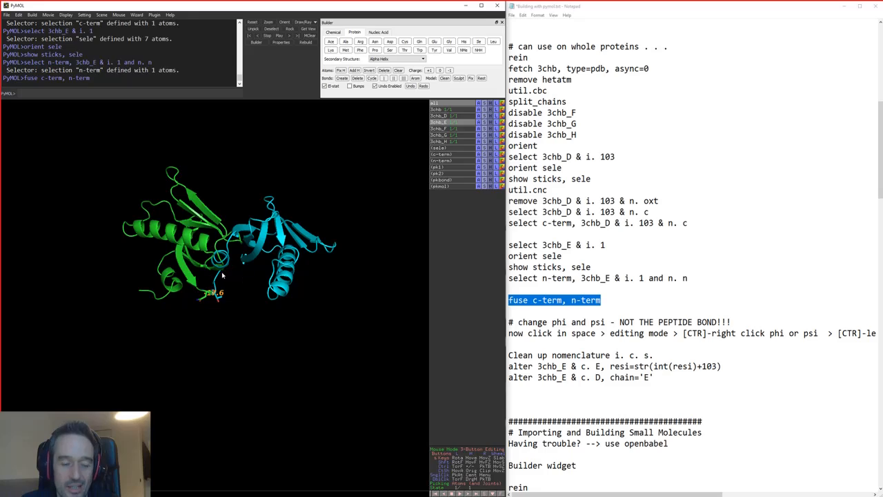
Clear the picked fusion bond, then pick the CA–C bond of ASN 103 and the CA–N bond of THR 1 at the junction
left_click(219, 334)
right_click_drag(232, 273, 214, 372)
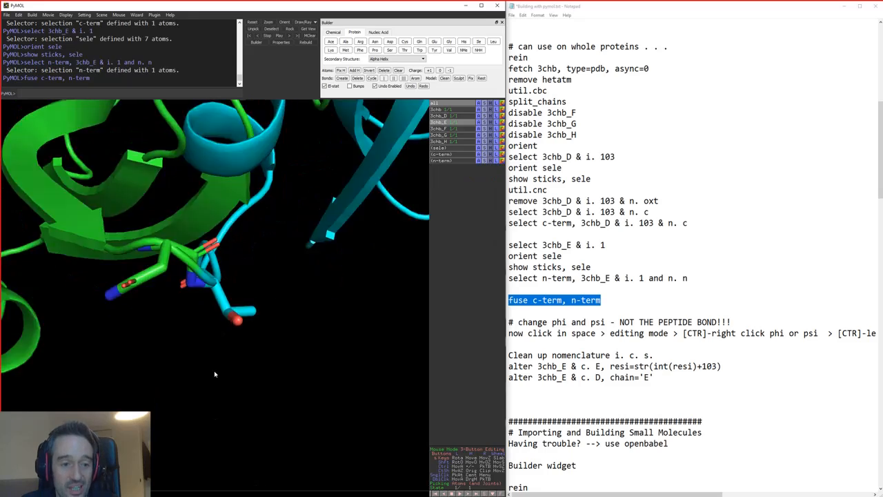
left_click_drag(215, 371, 198, 355)
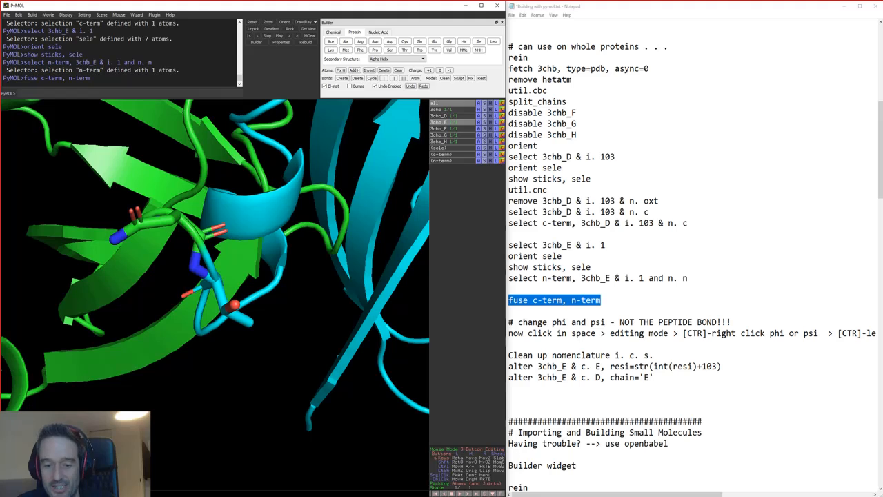
left_click(189, 224)
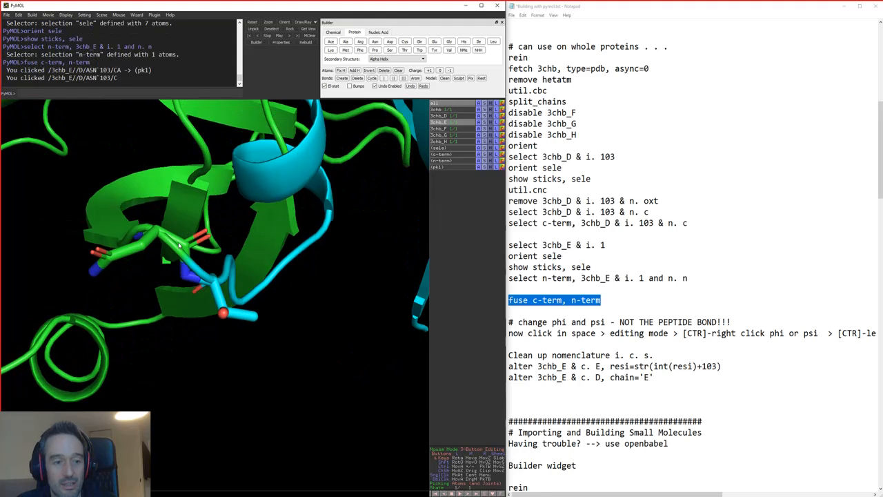
right_click(178, 243, "ctrl")
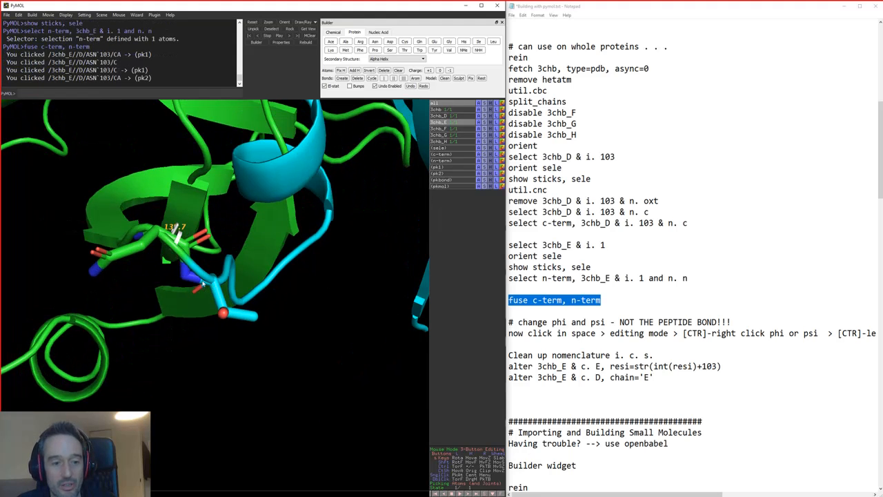
right_click(201, 280, "ctrl")
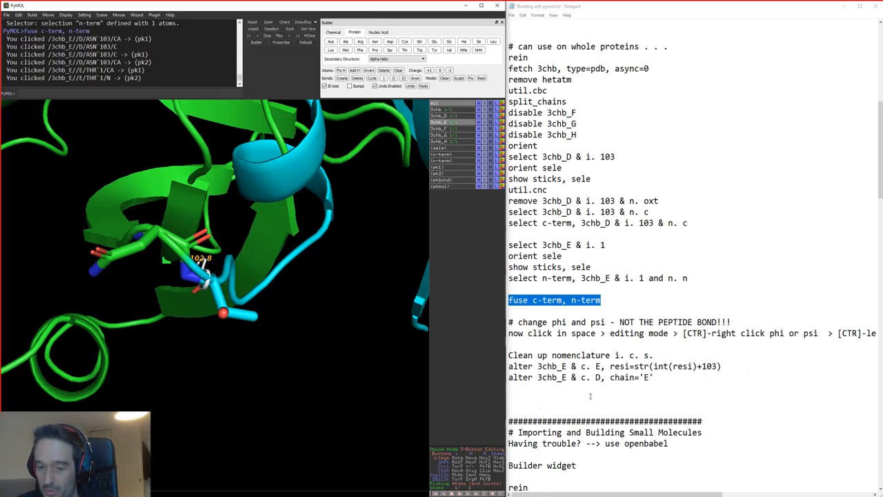
Display the sequence viewer and compare the fused chains' numbering with the "Clean up nomenclature" alter commands in the notes
left_click_drag(685, 388, 504, 353)
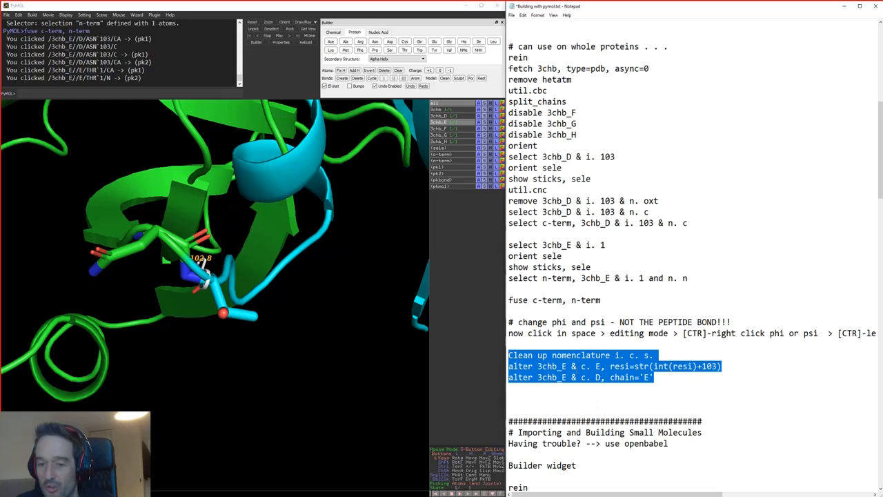
left_click(22, 107)
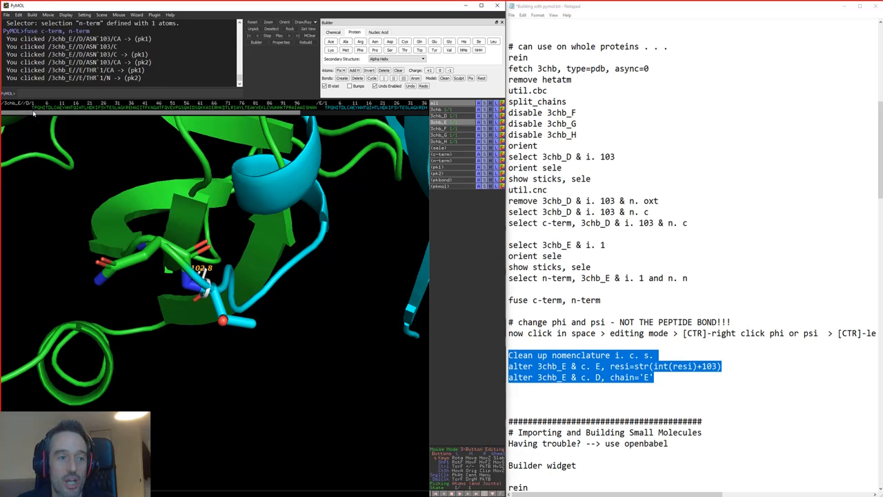
left_click(557, 366)
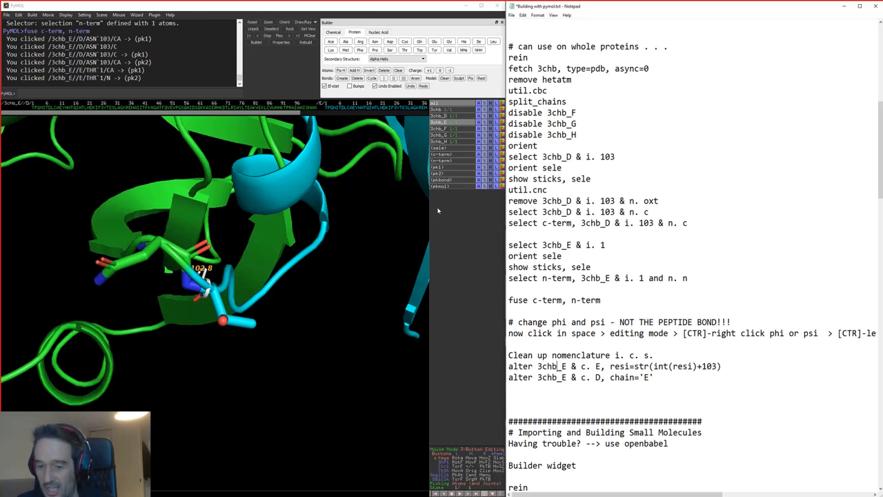
left_click_drag(685, 384, 509, 366)
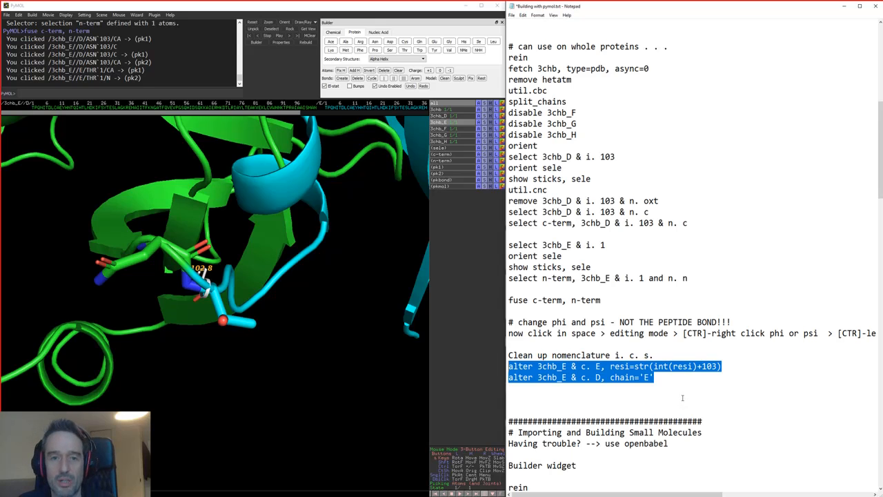
Go to the "Importing and Building Small Molecules" section of the notes and reset the session with "rein"
scroll(685, 394, "down", 6)
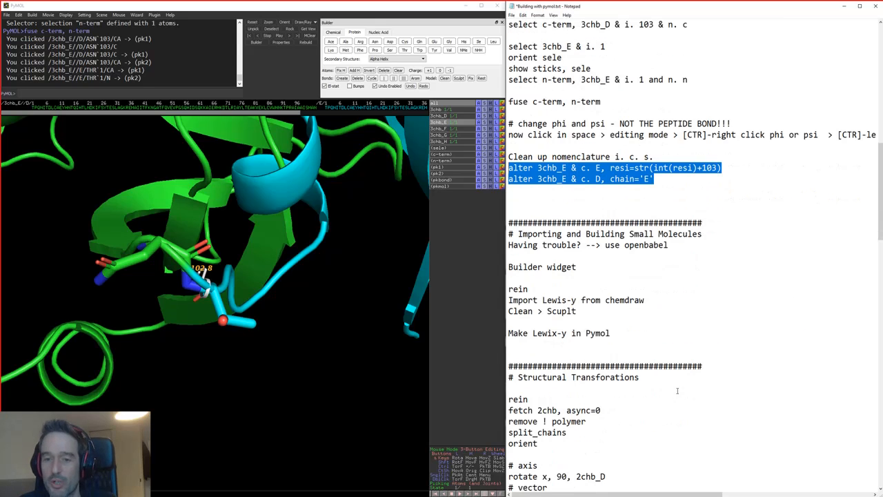
scroll(676, 352, "down", 3)
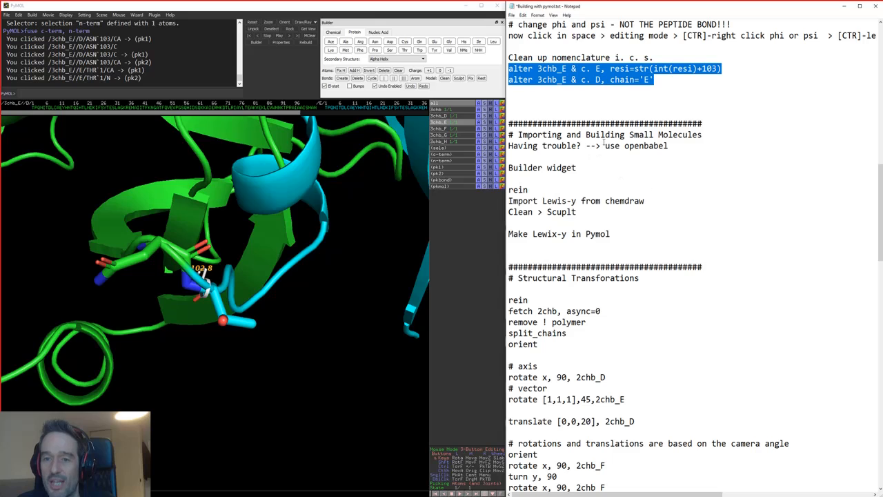
left_click_drag(703, 143, 560, 134)
left_click(707, 134)
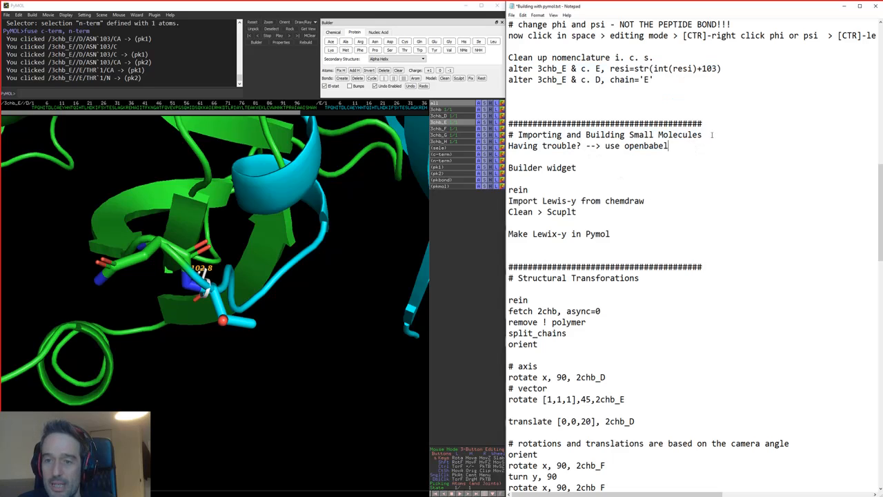
left_click_drag(707, 135, 518, 135)
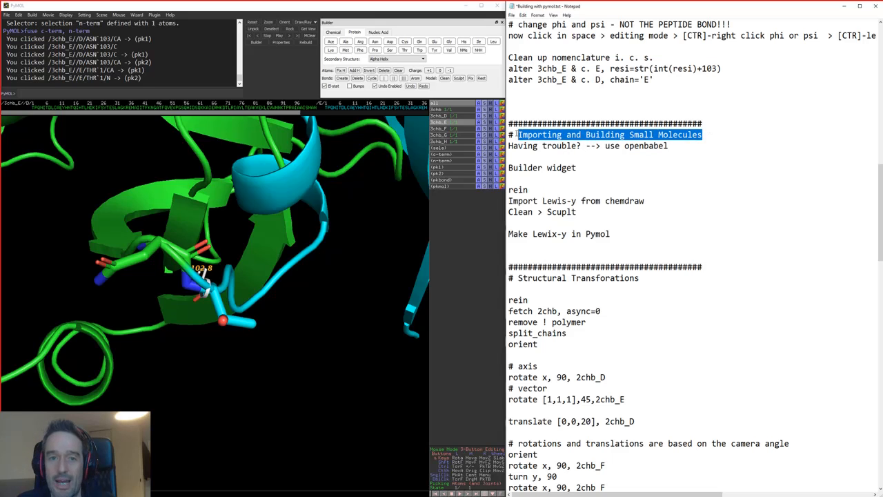
left_click(123, 86)
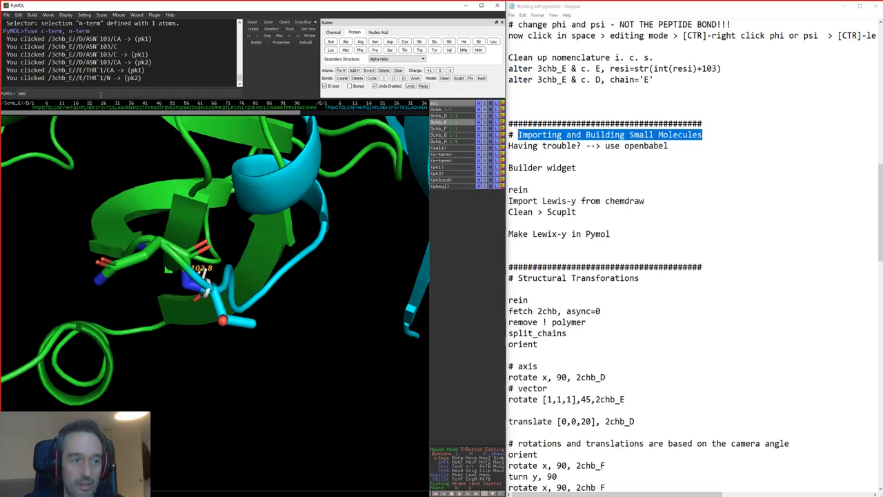
type("rein")
key("Return")
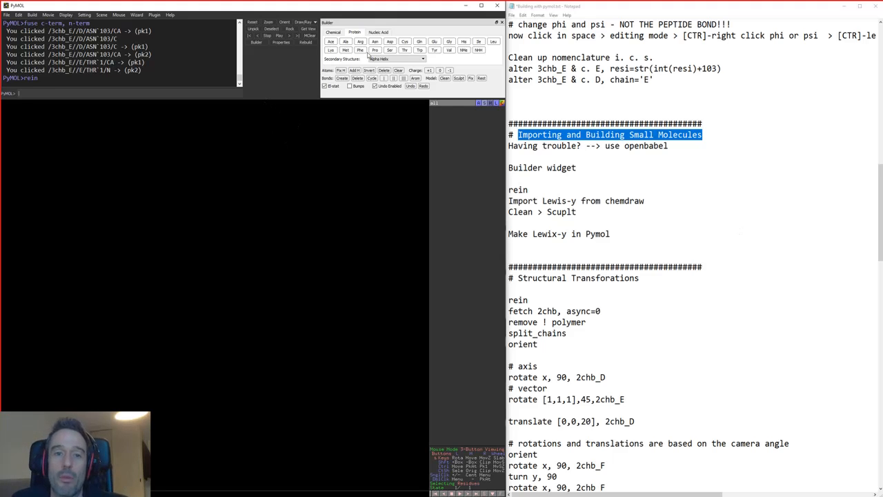
Create a cyclohexyl ring from the chemical fragments as a new object
left_click(339, 32)
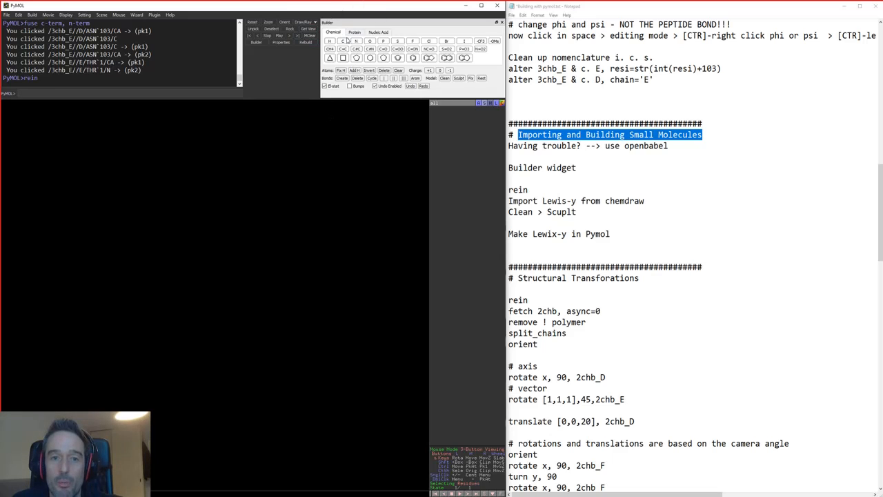
left_click(370, 59)
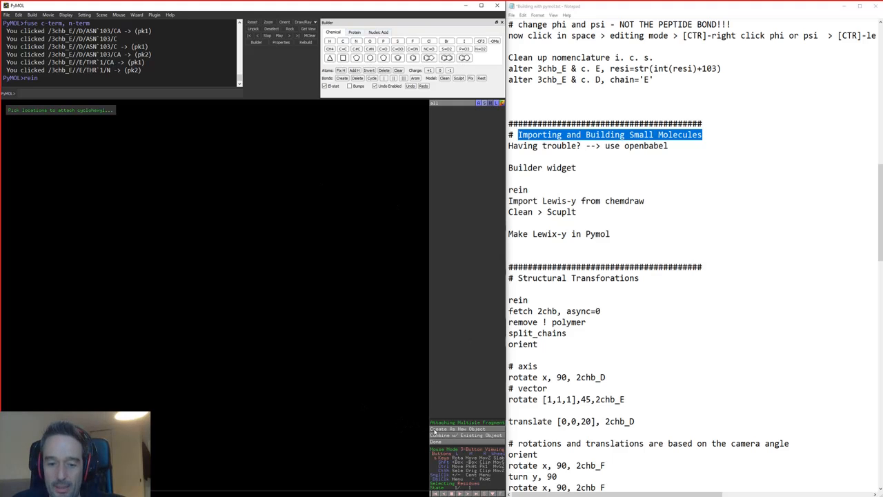
left_click(472, 431)
left_click_drag(246, 257, 228, 341)
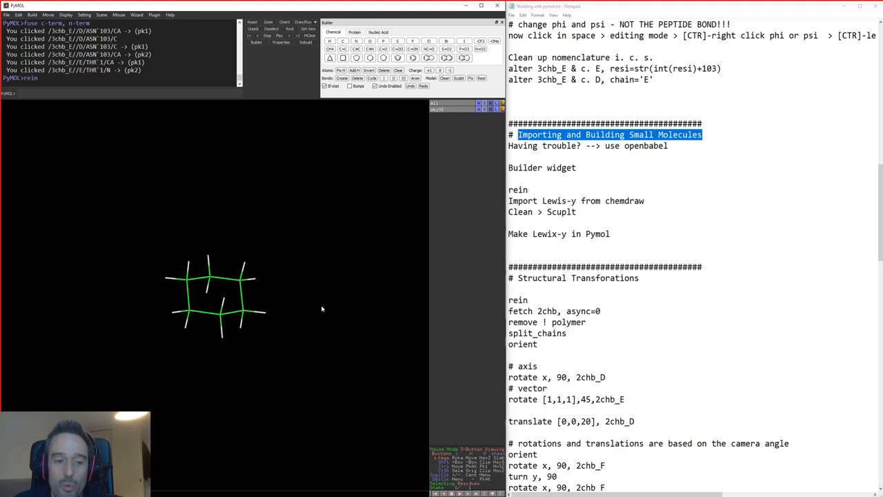
Switch the mouse to editing mode and replace one carbon of the cyclohexyl ring with an oxygen atom
left_click(478, 460)
left_click_drag(278, 309, 211, 300)
mouse_move(230, 365)
left_mouse_down()
mouse_move(232, 381)
mouse_move(241, 359)
mouse_move(162, 289)
mouse_move(217, 352)
left_mouse_up()
left_click(242, 277)
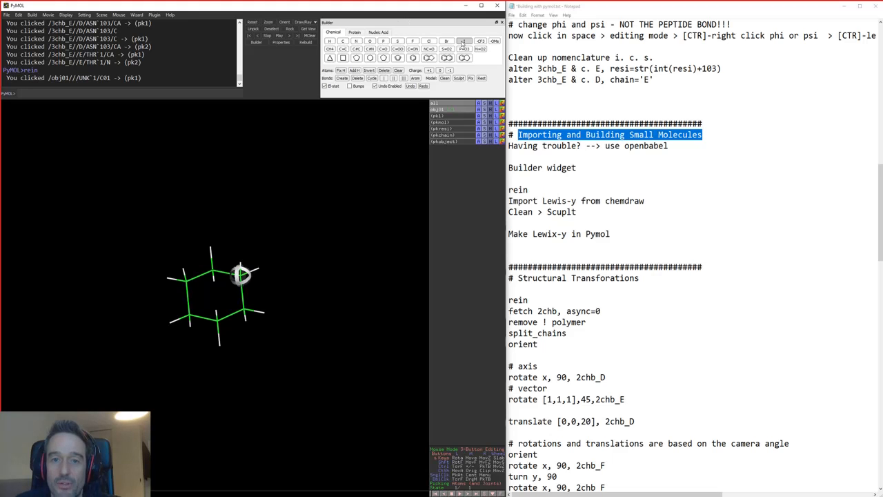
left_click(370, 42)
mouse_move(200, 310)
left_mouse_down()
mouse_move(248, 303)
mouse_move(190, 302)
left_mouse_up()
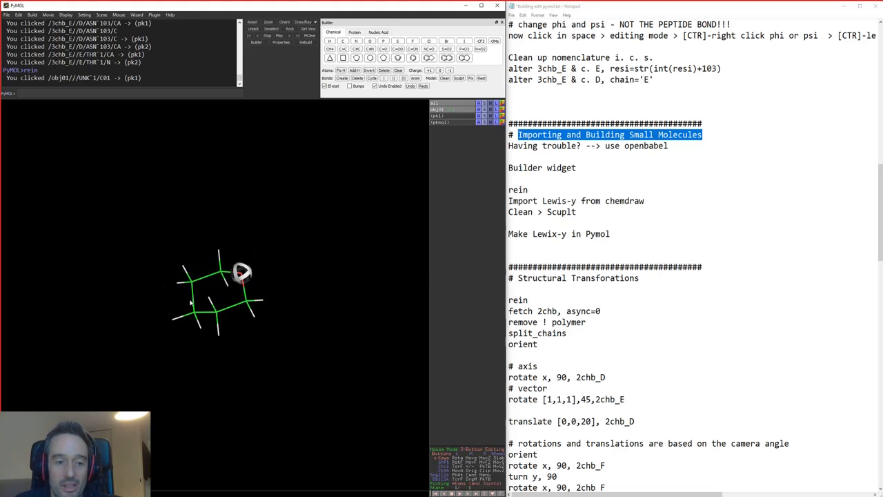
Build a CH2OH group by replacing a hydrogen beside the ring oxygen with carbon, then one of that carbon's hydrogens with oxygen
left_click(219, 251)
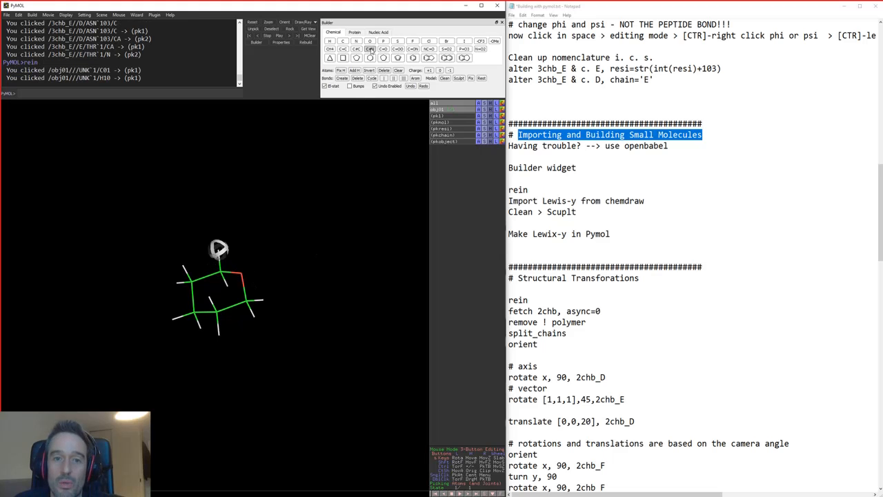
left_click(341, 41)
left_click(233, 237)
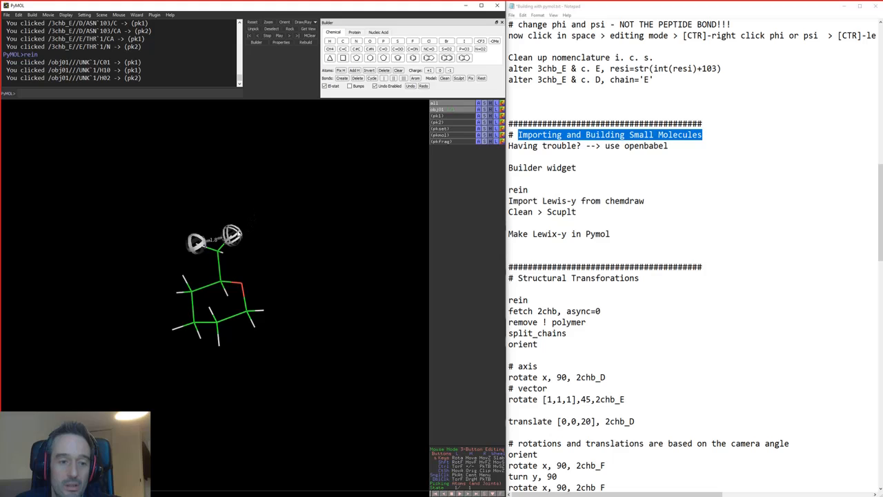
left_click(231, 235)
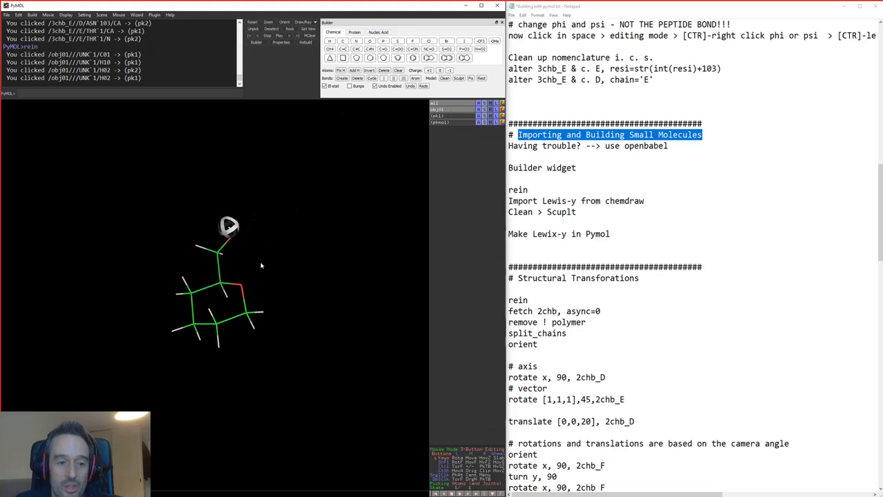
Replace one hydrogen on each of the four remaining ring carbons with oxygen to form hydroxyl groups, and clear the picks
left_click(176, 292)
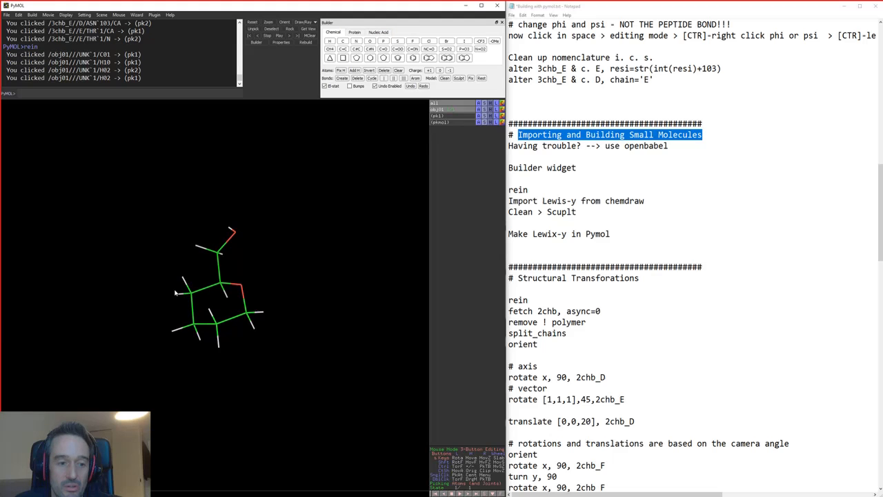
left_click(371, 41)
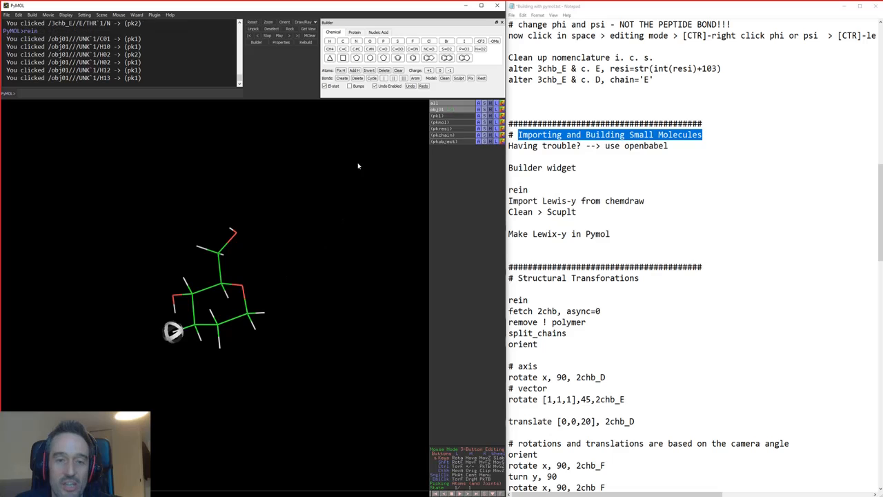
left_click(371, 41)
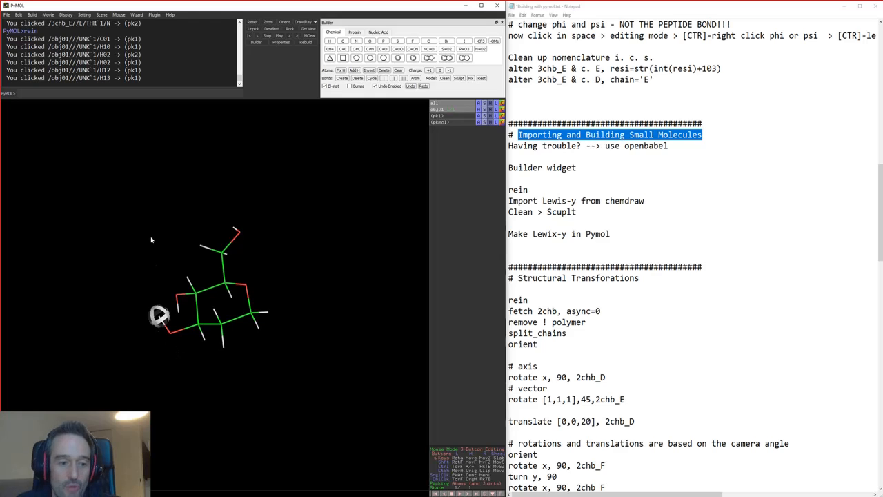
left_click(222, 347)
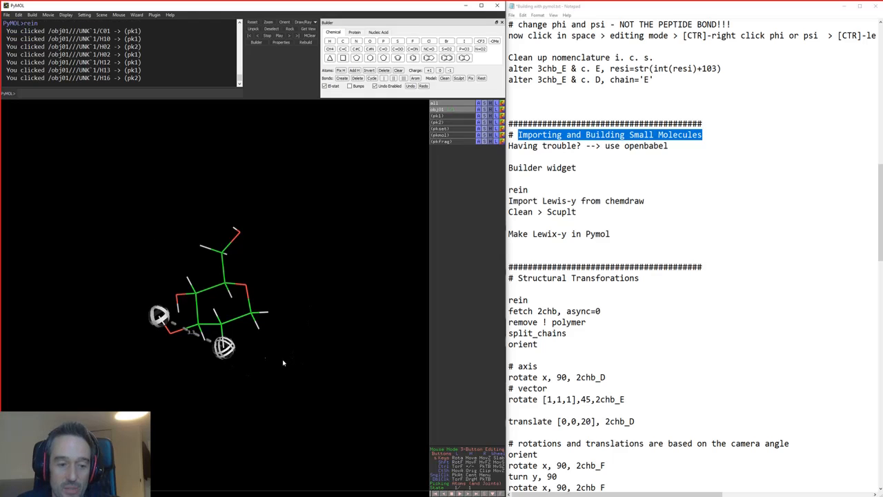
left_click(283, 362)
left_click(223, 346)
left_click(370, 41)
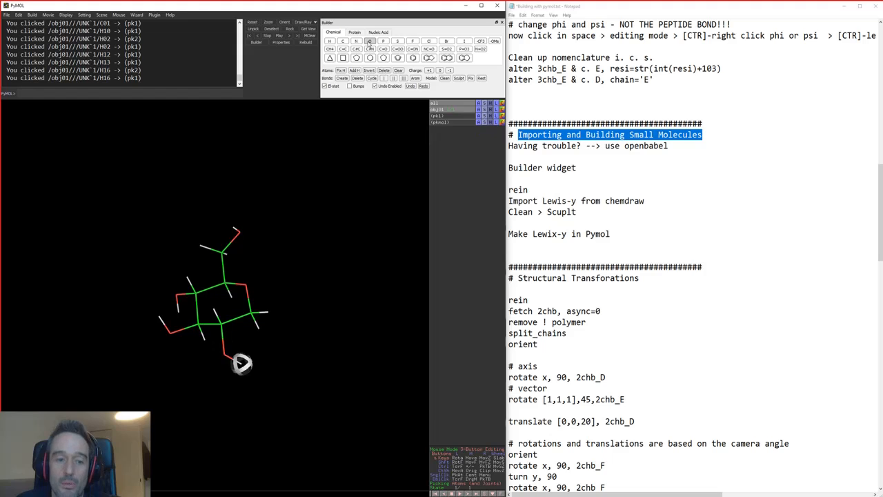
left_click(263, 313)
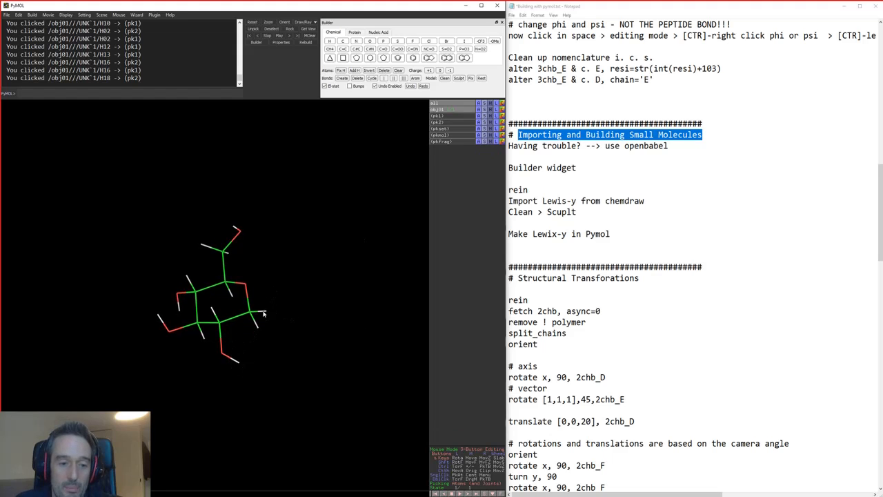
left_click(264, 312)
left_click_drag(265, 313, 170, 299)
left_click(185, 218)
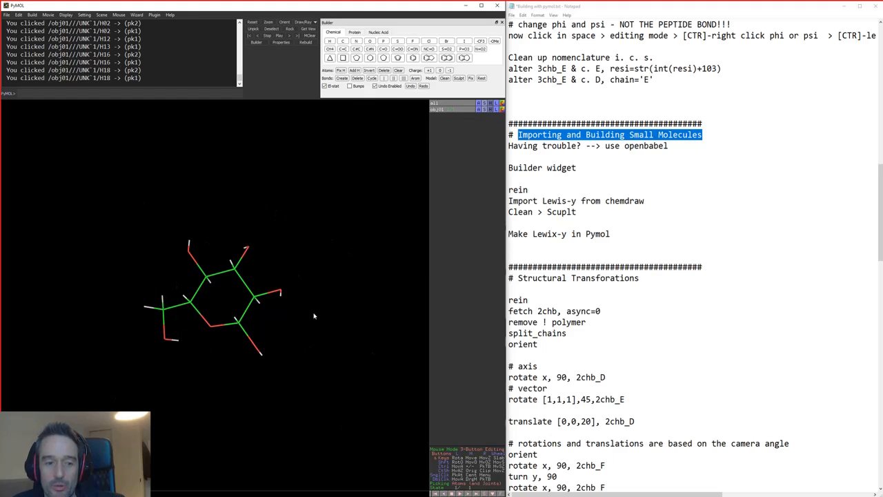
Clean the geometry of the finished sugar and check its ring shape from the side and face-on
left_click(445, 79)
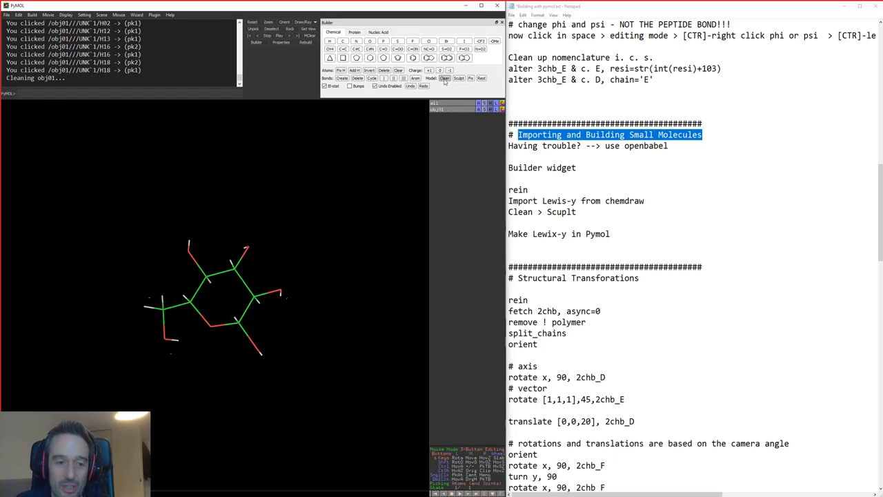
left_click_drag(290, 292, 210, 350)
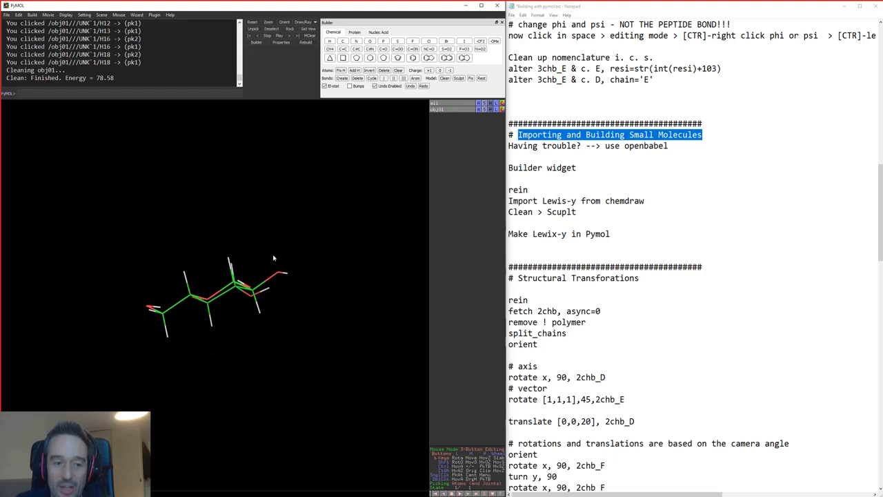
left_click_drag(273, 258, 215, 316)
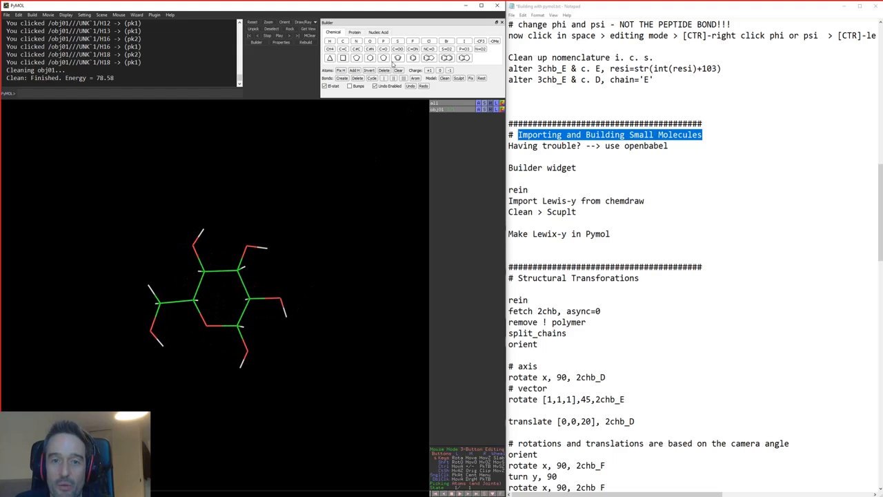
Attach an indanyl fragment in place of a hydrogen on a hydroxyl-bearing ring carbon and clean the combined molecule's geometry
left_click(428, 58)
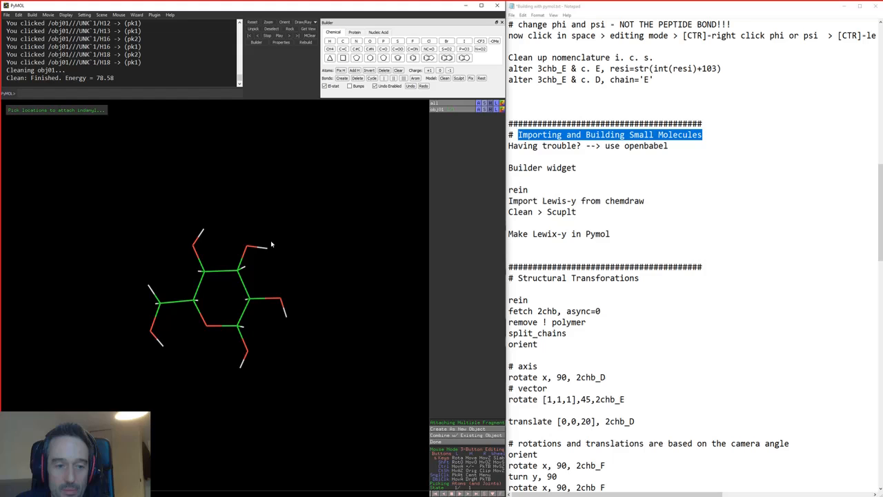
left_click(245, 268)
left_click_drag(246, 268, 229, 356)
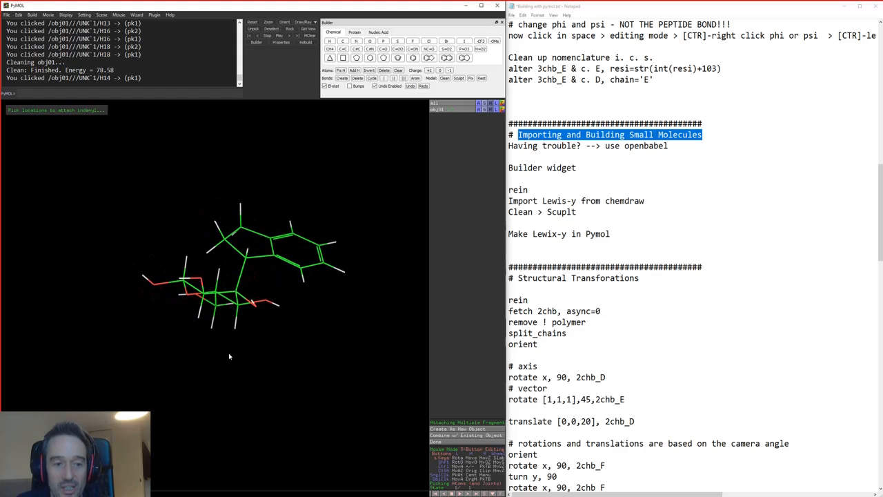
left_click(445, 78)
left_click_drag(286, 325, 321, 389)
left_click_drag(336, 333, 252, 336)
left_click_drag(350, 314, 262, 251)
Highlight the "use openbabel" tip and the "Builder widget" line in the small-molecule section of the notes
left_click(662, 163)
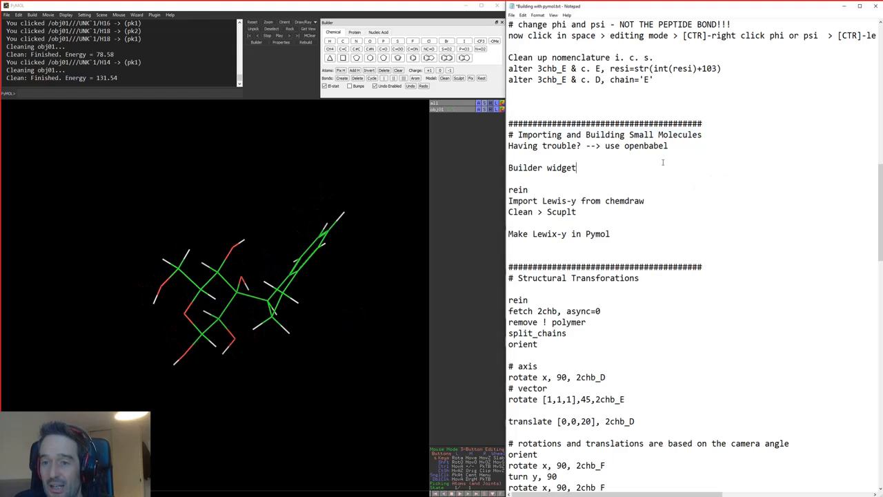
left_click_drag(605, 146, 681, 150)
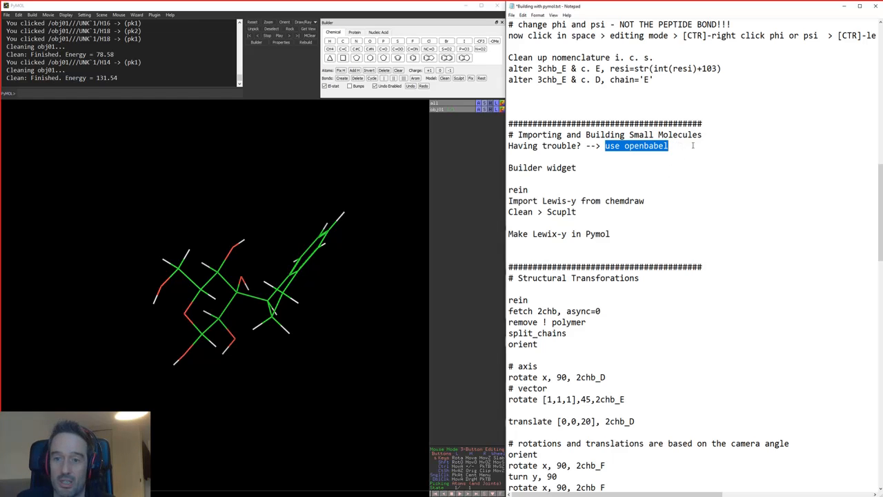
left_click_drag(671, 147, 604, 147)
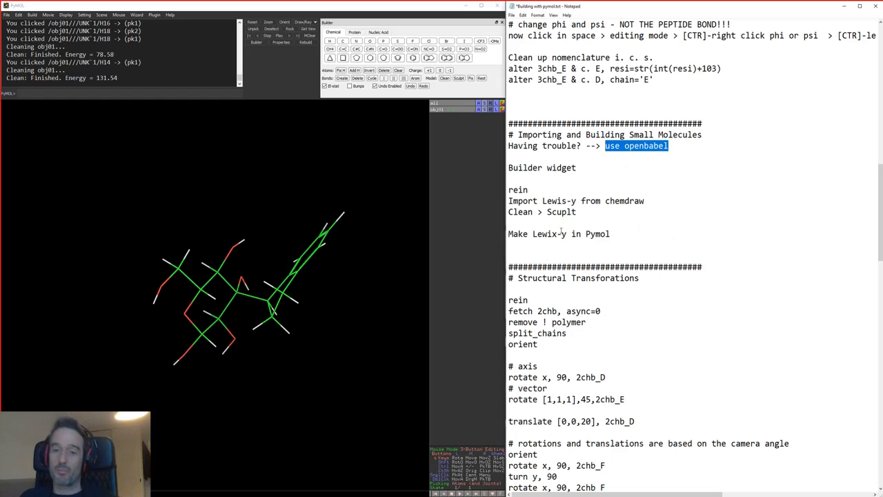
left_click_drag(513, 168, 703, 168)
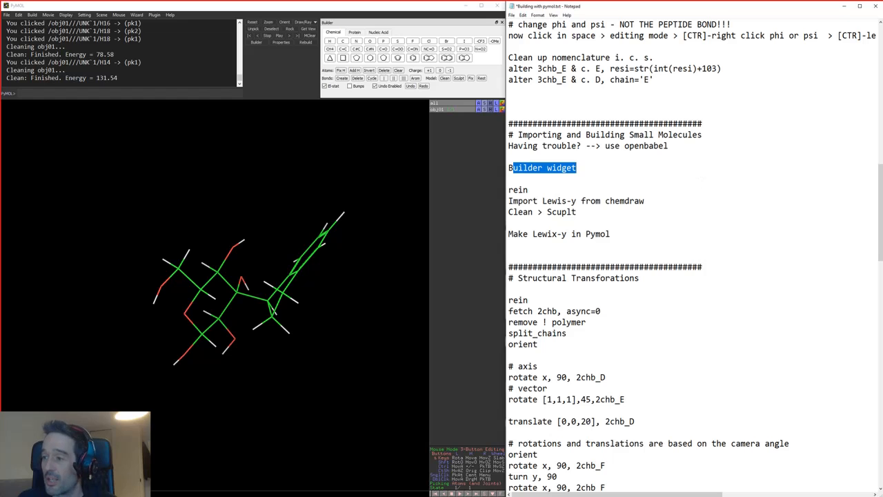
Reset the PyMOL session with "rein" and load LewisY.sdf from the 2020-5-Building folder in File Explorer
key("alt+Tab")
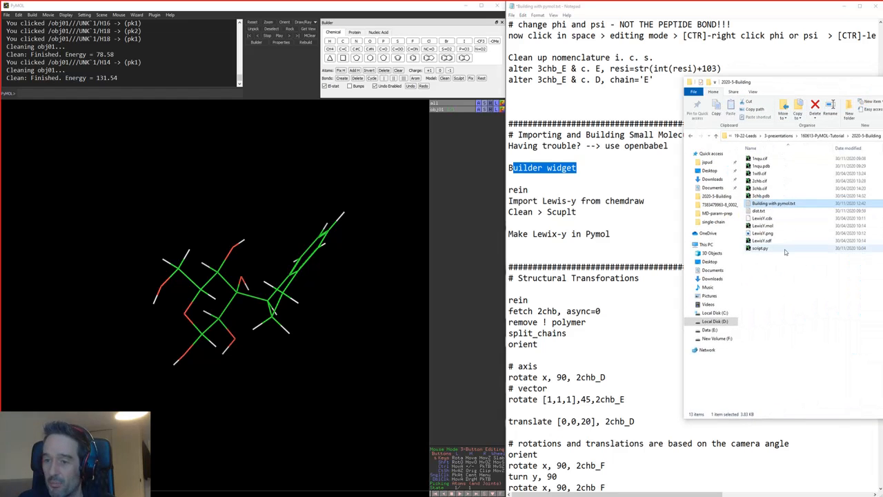
left_click(149, 95)
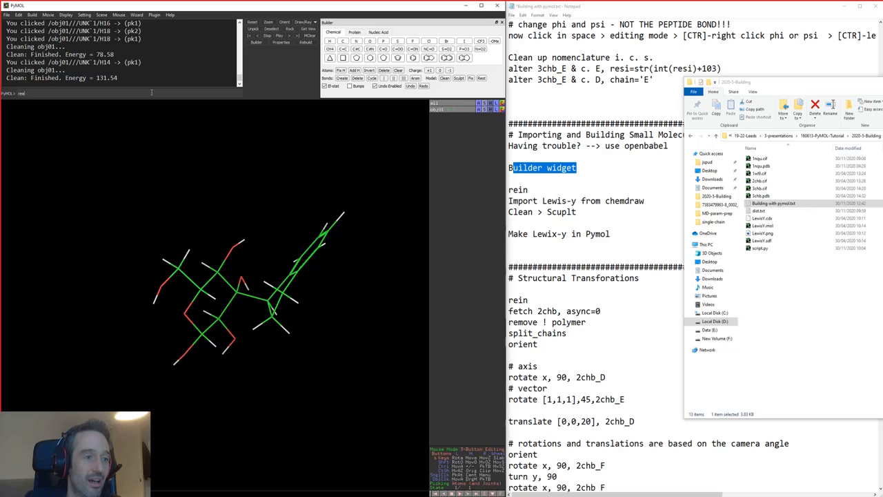
key("Return")
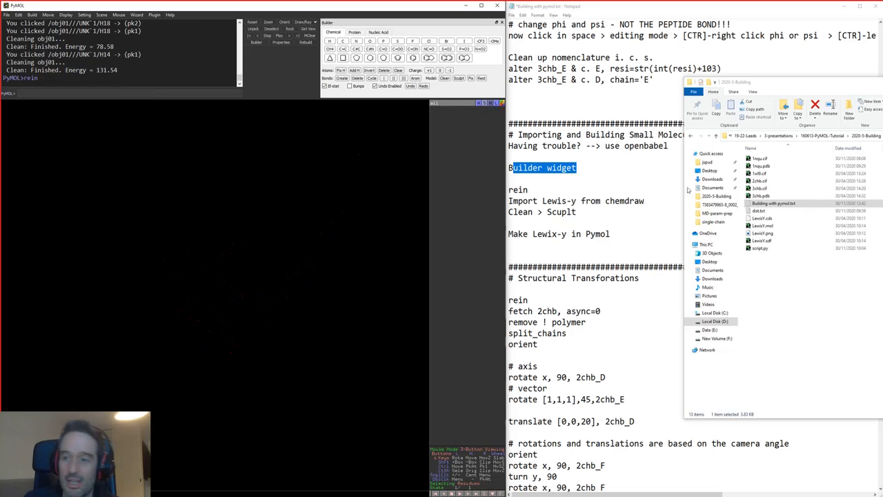
left_click(838, 309)
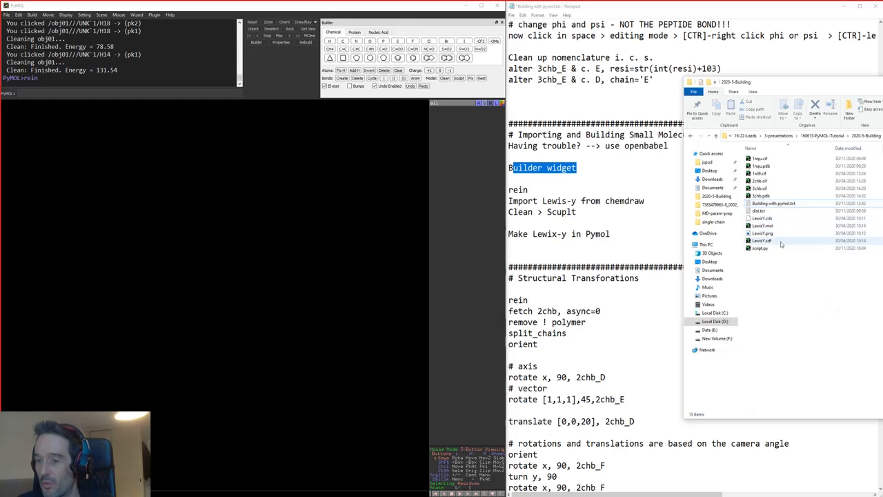
left_click(787, 242)
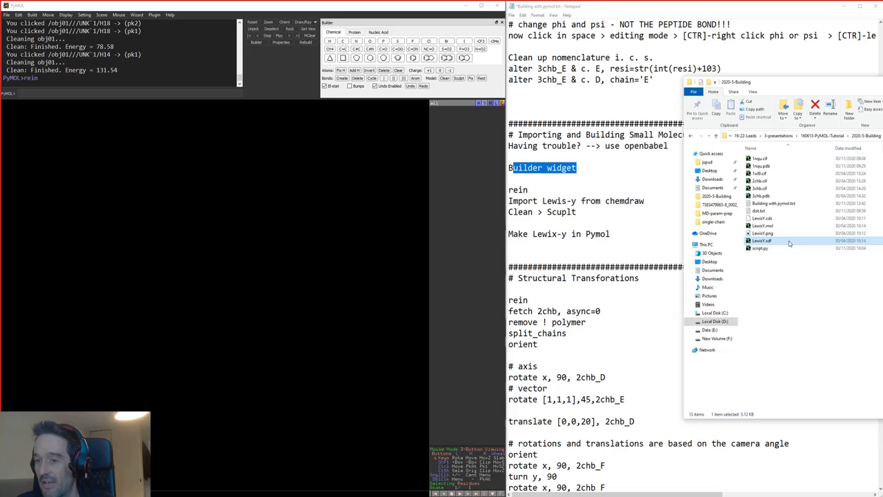
left_click_drag(764, 245, 229, 246)
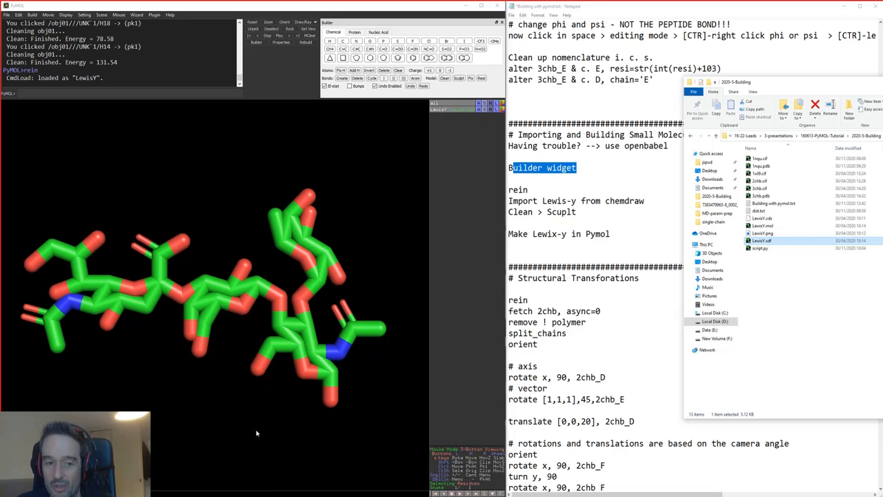
Inspect the imported LewisY molecule edge-on, clean its geometry, and check the resulting 3D shape
left_click_drag(207, 449, 212, 325)
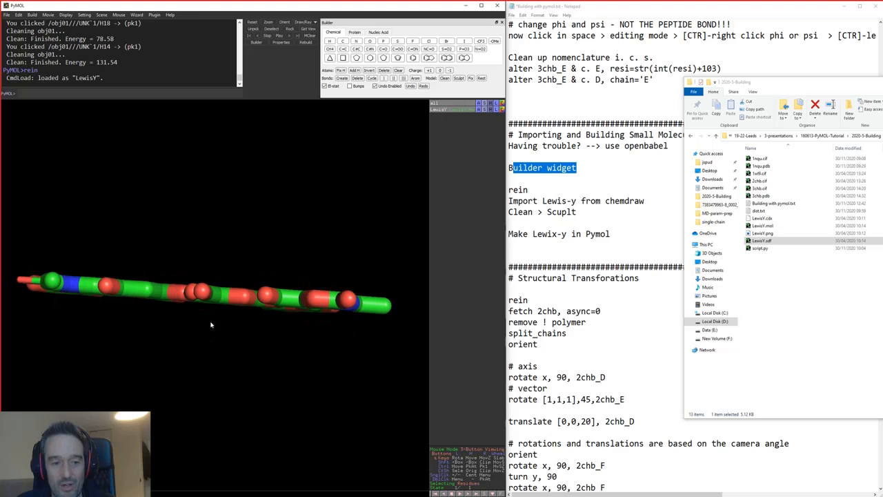
left_click_drag(365, 397, 269, 351)
mouse_move(218, 325)
left_mouse_down()
mouse_move(222, 431)
mouse_move(221, 322)
left_mouse_up()
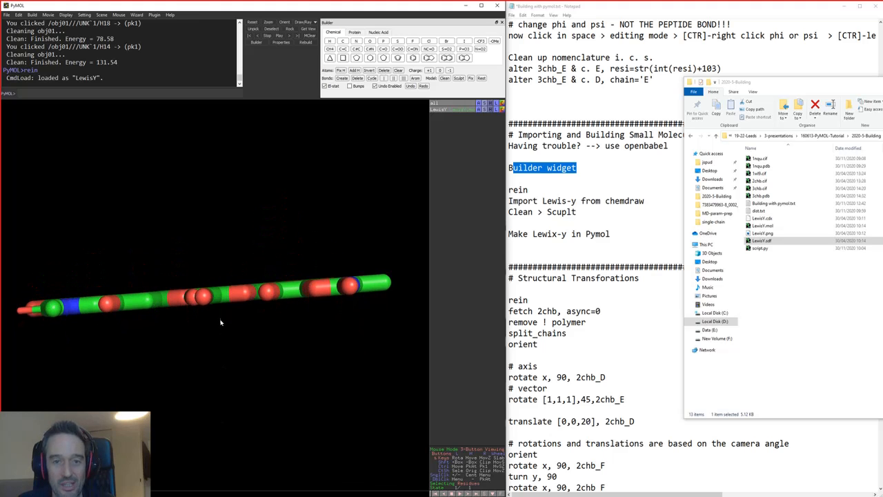
left_click(444, 79)
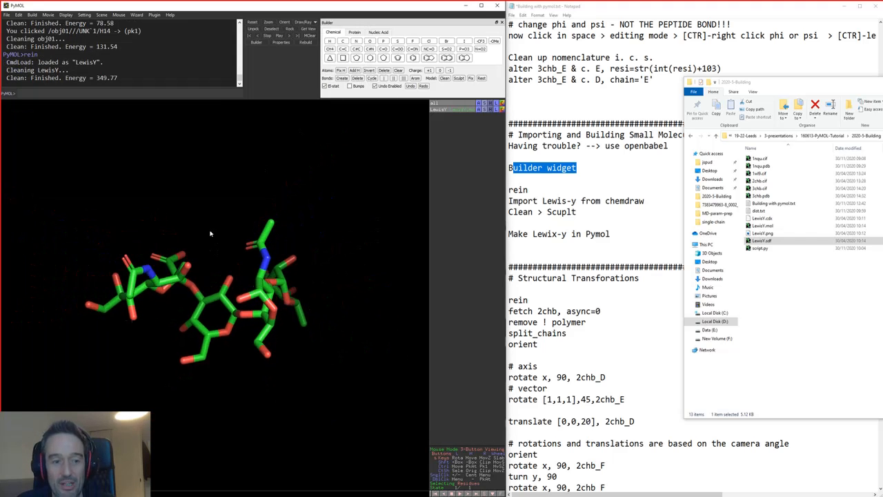
left_click_drag(230, 399, 167, 263)
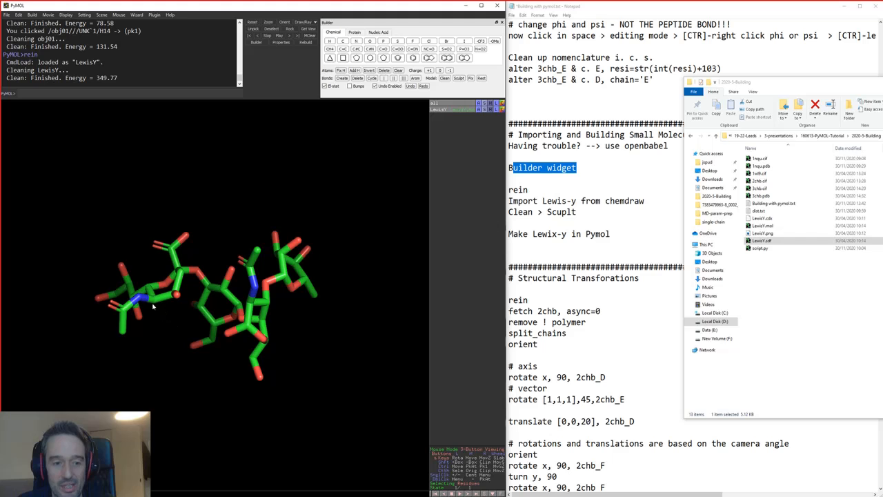
left_click_drag(153, 306, 239, 258)
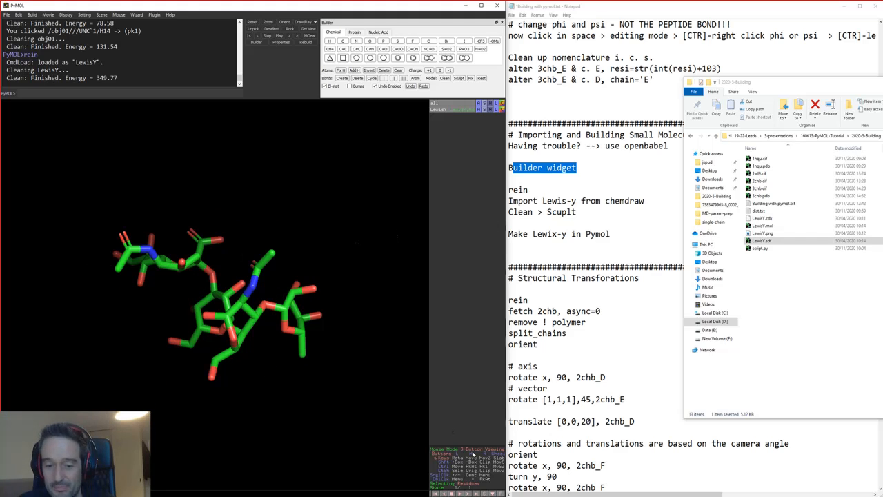
Start sculpting LewisY, switch the mouse to editing mode, and pull individual atoms to reshape the molecule
left_click(459, 79)
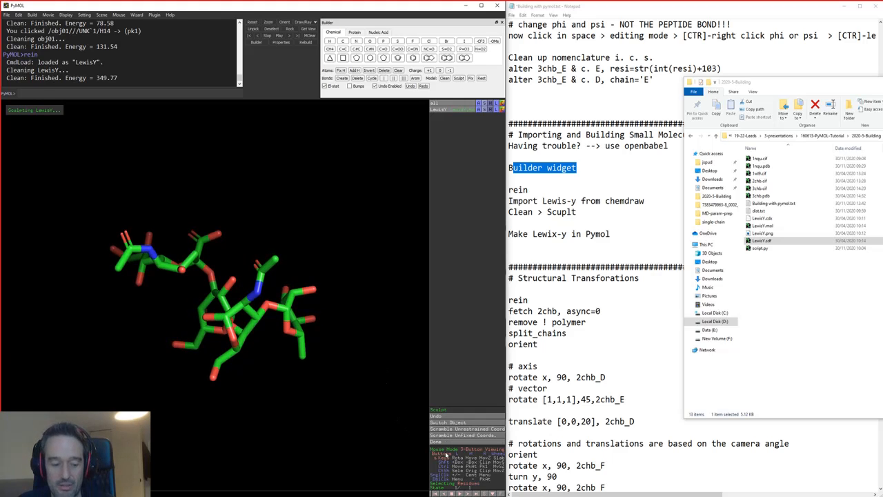
mouse_move(257, 390)
left_mouse_down()
mouse_move(203, 385)
mouse_move(160, 257)
left_mouse_up()
left_click(159, 253)
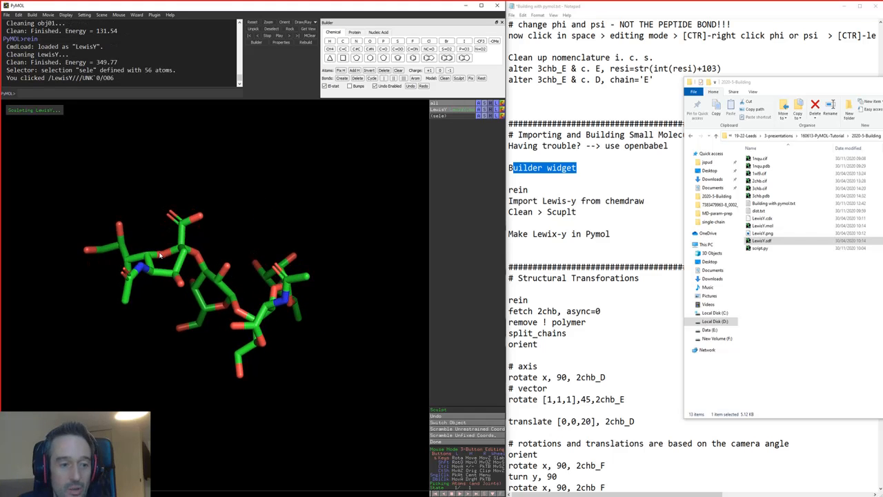
left_click(153, 228)
left_click_drag(195, 276, 191, 261)
left_click(165, 229)
mouse_move(165, 229)
left_mouse_down()
mouse_move(177, 250)
mouse_move(221, 276)
mouse_move(257, 294)
mouse_move(272, 286)
mouse_move(166, 318)
mouse_move(153, 361)
mouse_move(240, 305)
mouse_move(295, 290)
mouse_move(282, 252)
mouse_move(283, 191)
mouse_move(292, 237)
mouse_move(274, 250)
mouse_move(287, 293)
mouse_move(198, 257)
mouse_move(158, 276)
mouse_move(206, 395)
mouse_move(306, 316)
mouse_move(301, 354)
mouse_move(297, 316)
mouse_move(223, 326)
mouse_move(228, 246)
mouse_move(272, 302)
left_mouse_up()
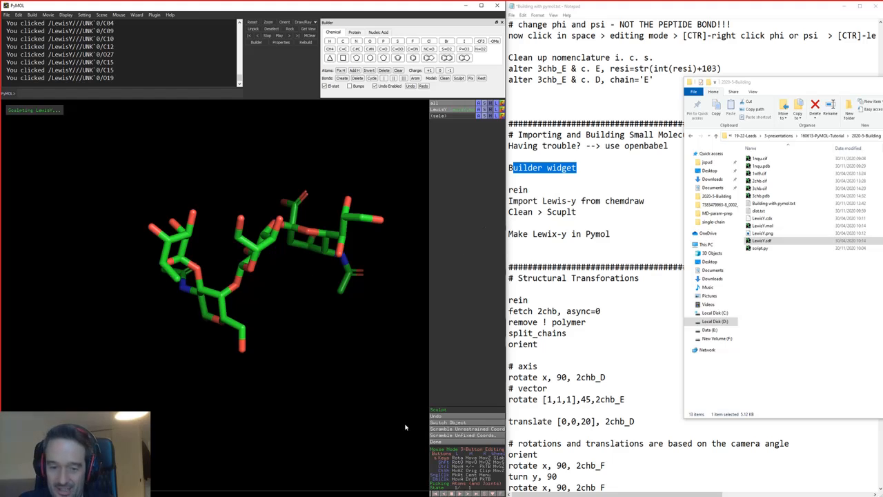
End sculpting of LewisY, and highlight the "Make Lewix-y in Pymol" line and "Structural Transforations" heading in the notes
left_click(445, 441)
left_click(598, 214)
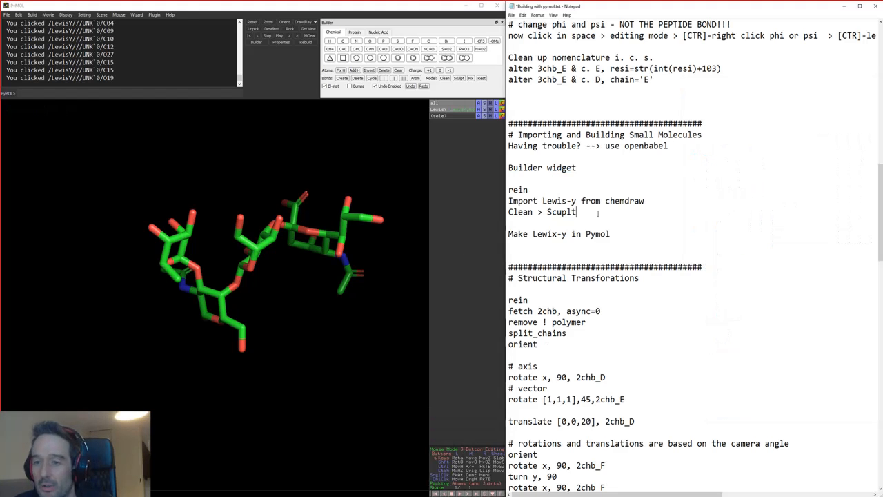
left_click_drag(508, 234, 686, 235)
scroll(686, 235, "down", 6)
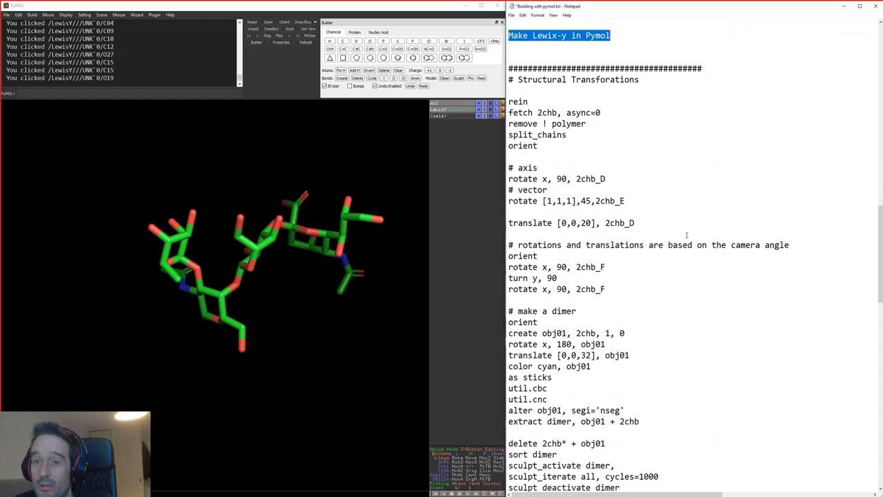
left_click_drag(640, 80, 509, 79)
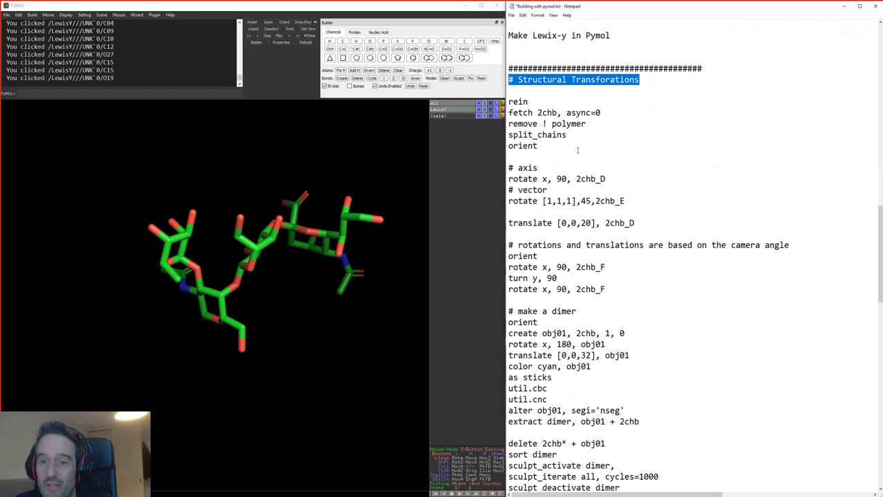
Copy the setup block from the notes and run it in PyMOL: rein, fetch 2chb, remove ! polymer, split_chains, orient
left_click_drag(578, 149, 509, 99)
key("ctrl+c")
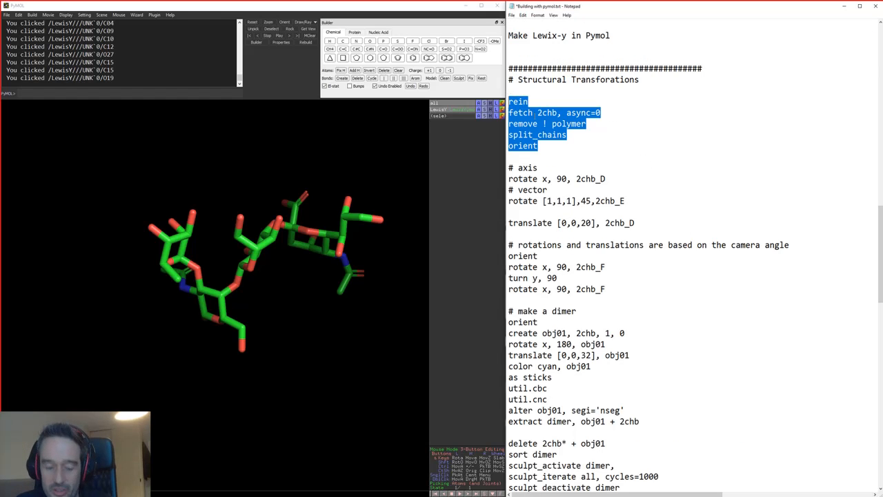
left_click(130, 93)
key("ctrl+v")
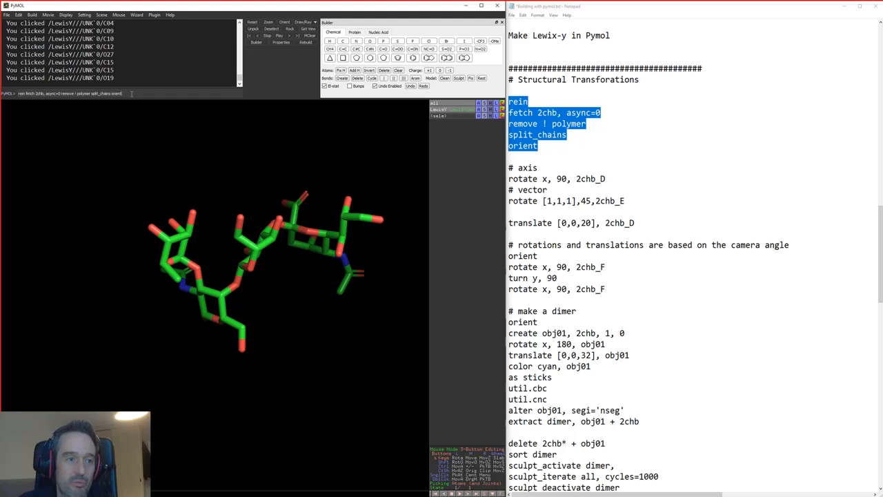
key("Return")
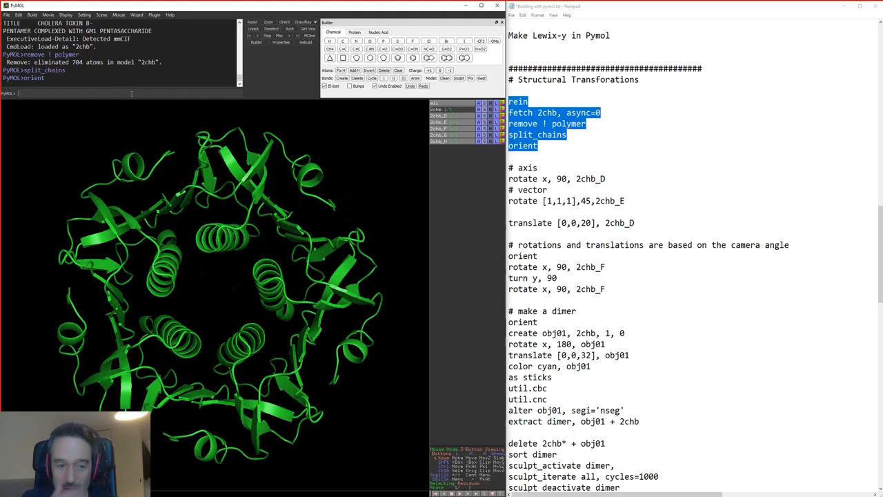
Switch the mouse to editing mode and manually move chain 2chb_F and another chain out of the pentamer
left_click(484, 466)
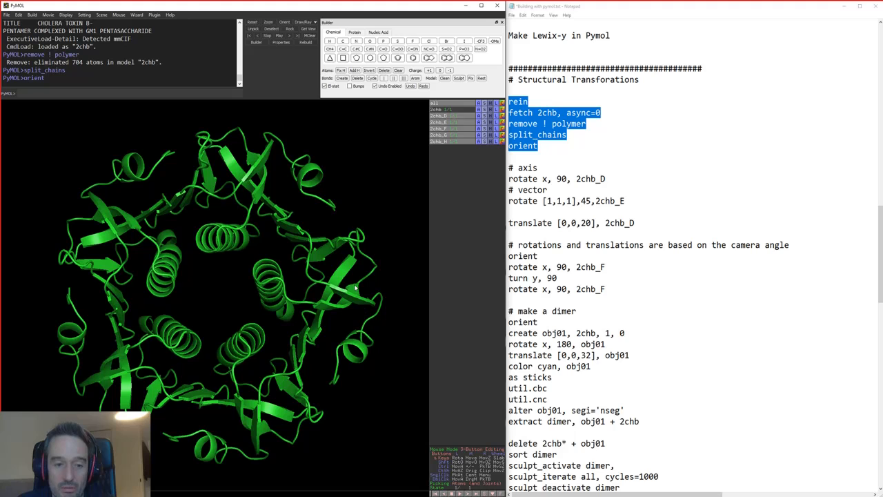
left_click_drag(346, 280, 465, 95, "shift")
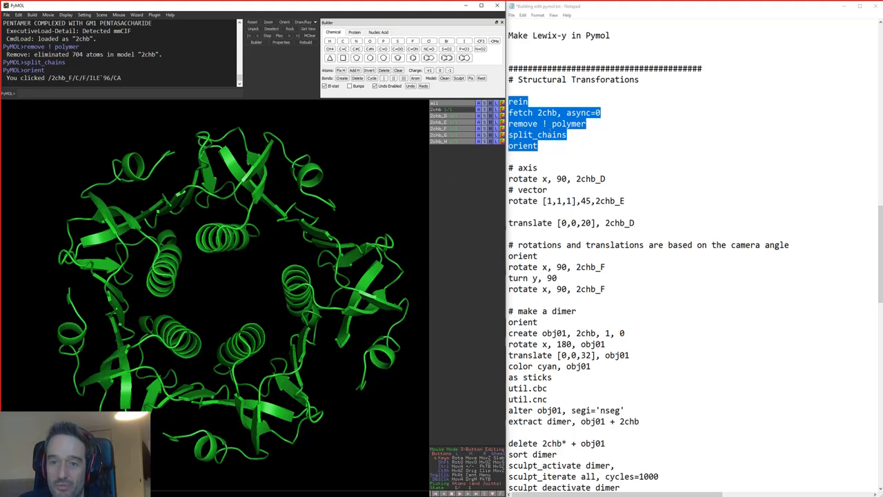
left_click_drag(311, 277, 349, 219, "shift")
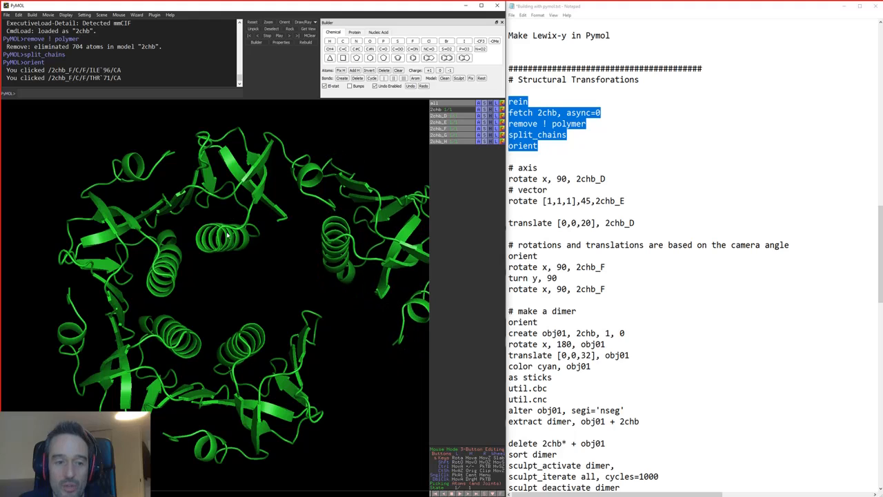
left_click_drag(229, 235, 261, 293, "shift")
Rerun the rein, fetch 2chb, remove ! polymer, split_chains and orient block to reload the pentamer
left_click_drag(538, 146, 508, 101)
key("ctrl+c")
left_click(175, 93)
key("ctrl+v")
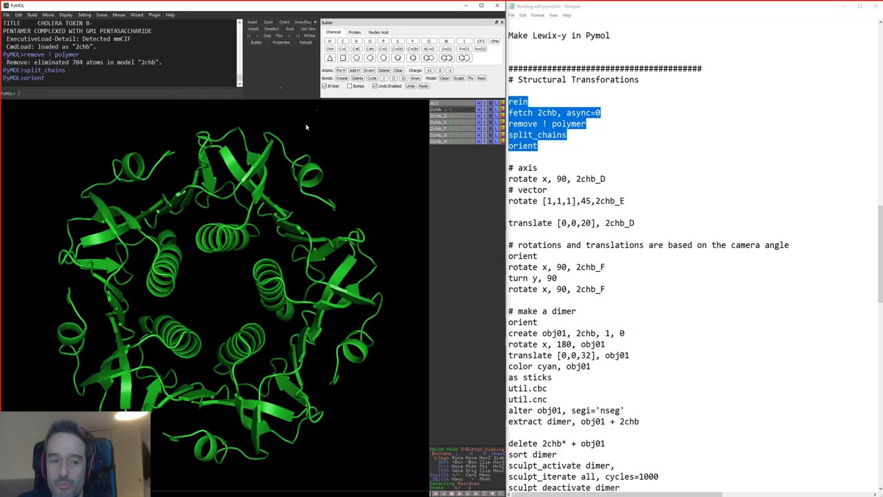
Highlight the parts of the "rotate x, 90, 2chb_D" command in the notes
left_click_drag(639, 181, 538, 179)
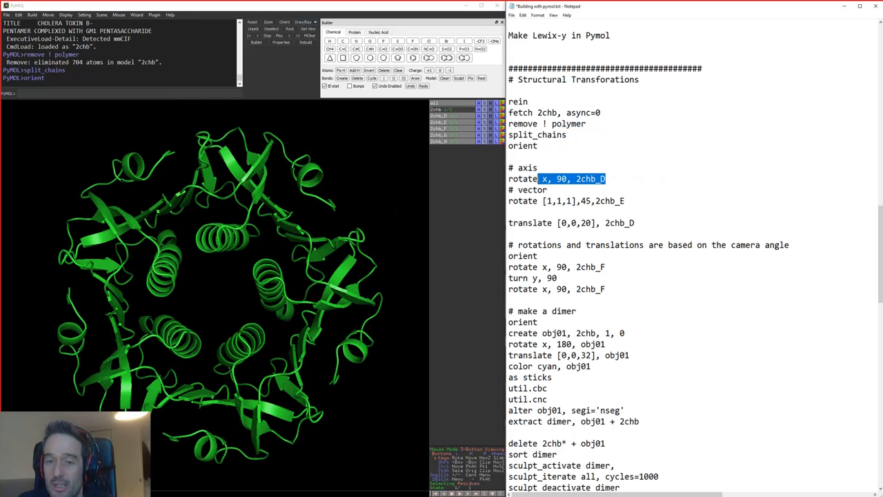
left_click(630, 177)
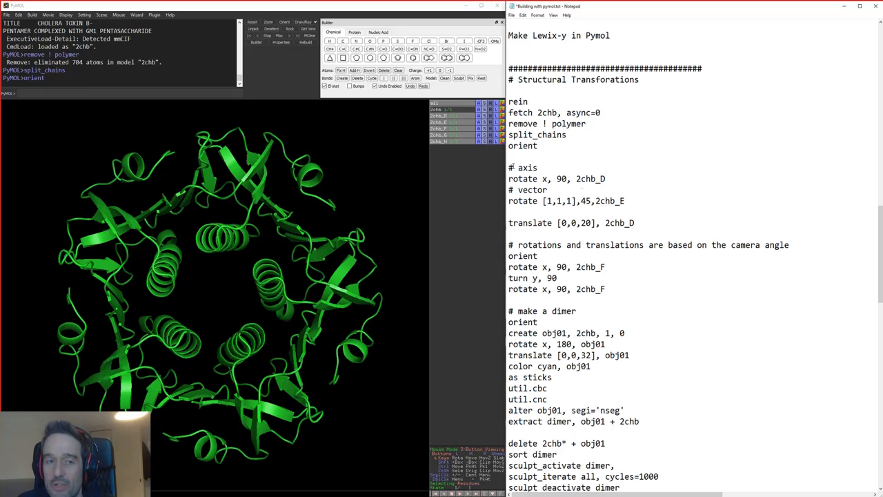
left_click(204, 95)
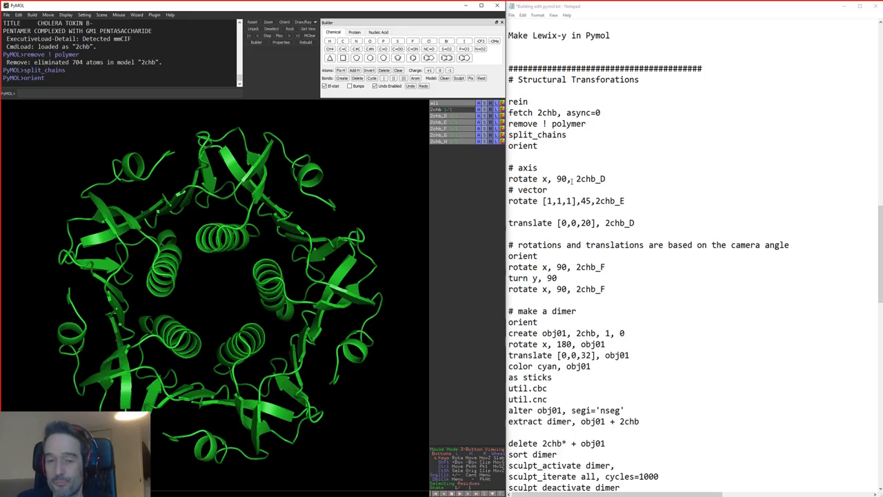
left_click_drag(540, 179, 495, 178)
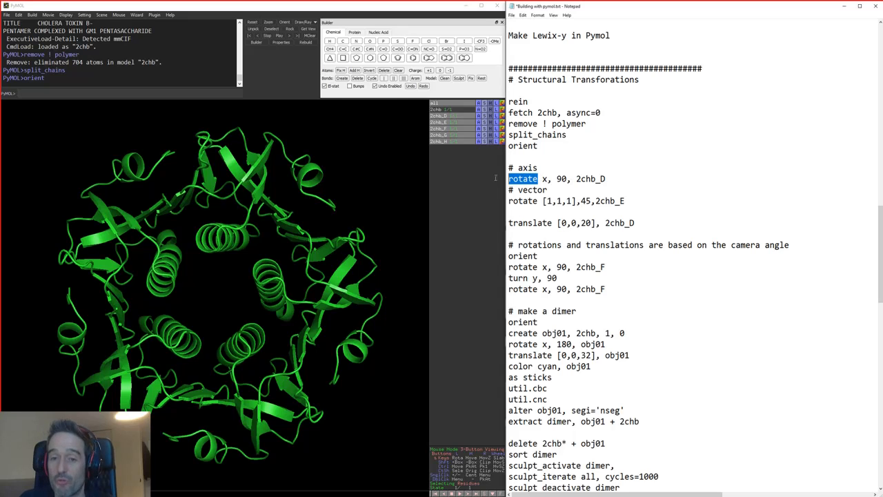
left_click_drag(605, 178, 506, 178)
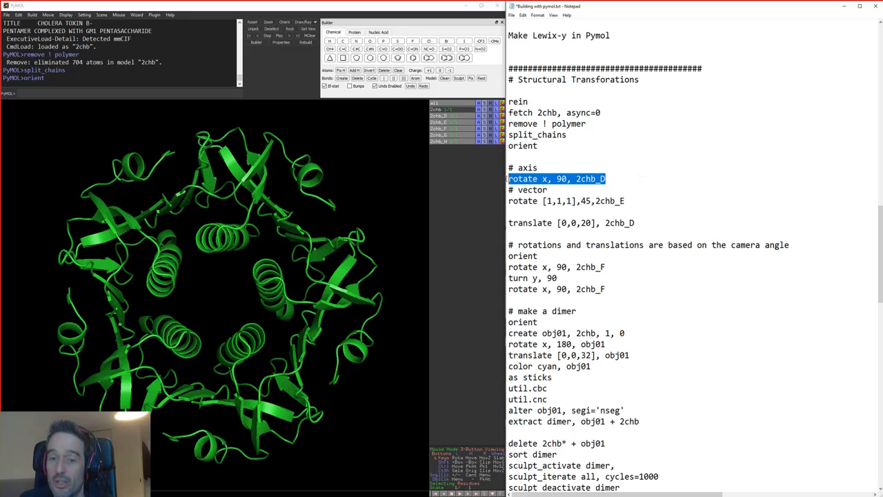
left_click(584, 179)
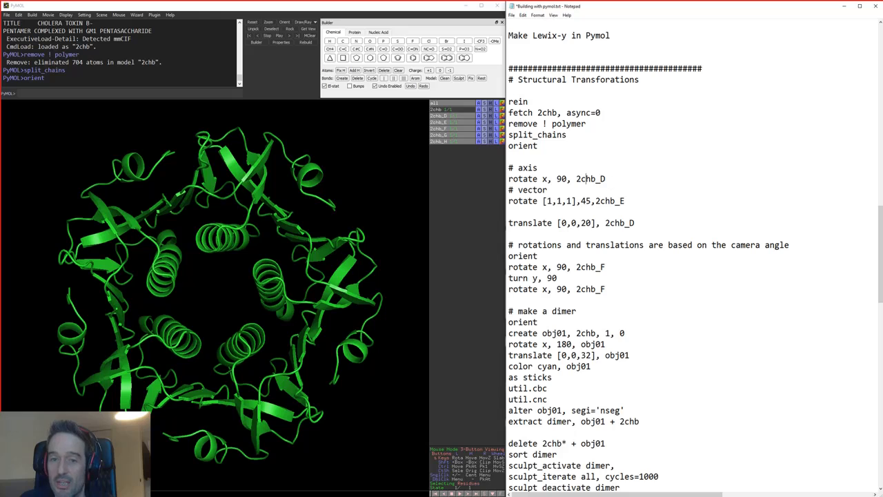
Run "rotate x, 90, 2chb_D" from the notes to turn chain D 90 degrees about the x axis
left_click_drag(605, 179, 496, 182)
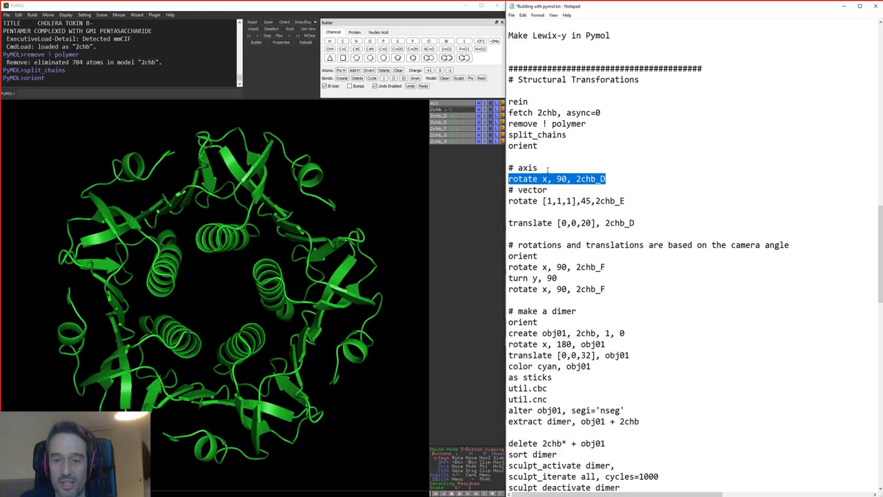
left_click(191, 93)
key("ctrl+v")
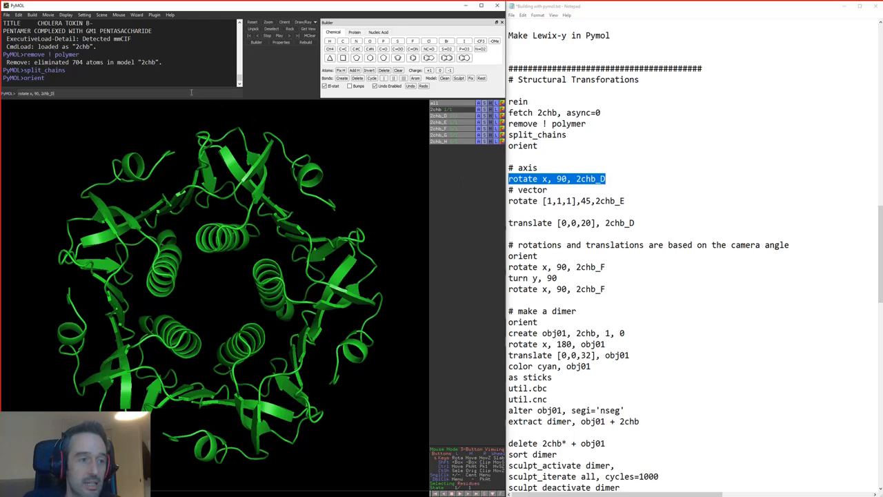
key("Return")
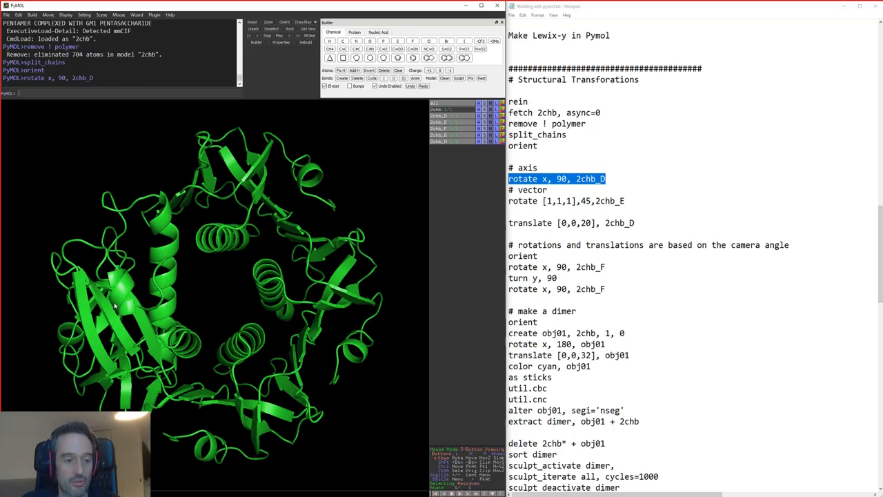
Repeat the 90-degree x-axis rotation of 2chb_D three more times to complete a full turn
left_click(129, 94)
key("ctrl+v")
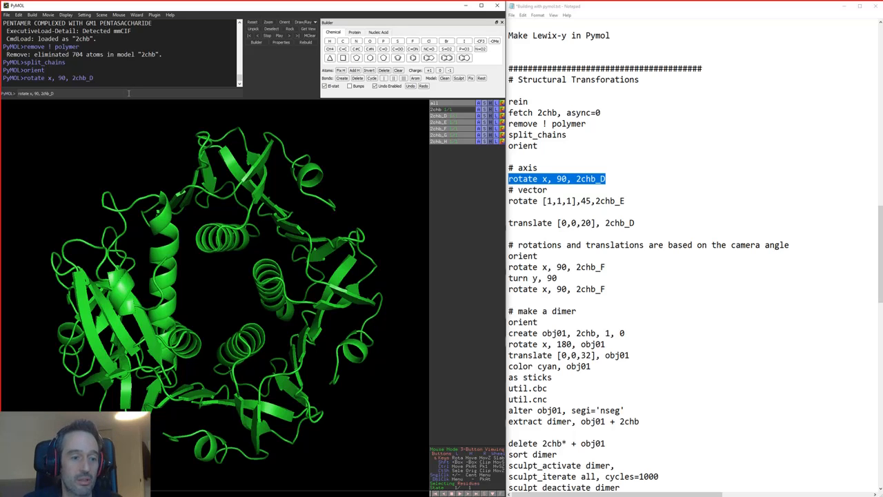
key("Return")
key("Return")
key("Return")
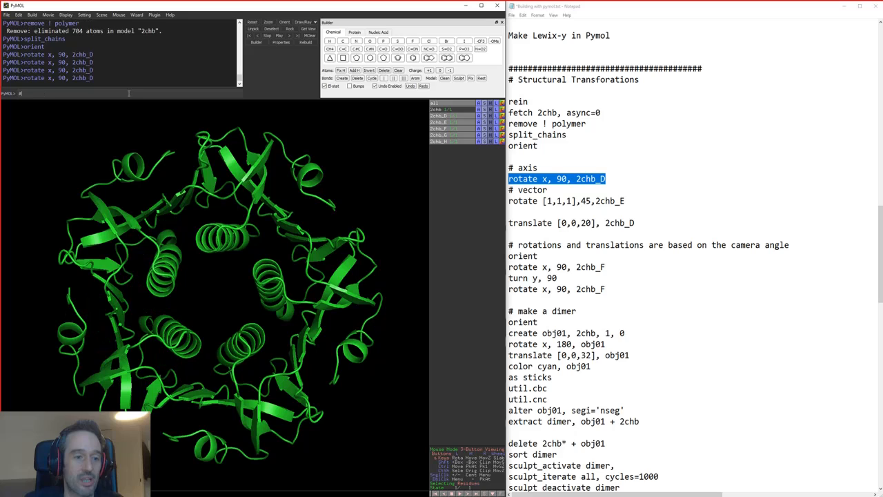
Copy "rotate [1,1,1],45,2chb_E" from the notes and run it to turn chain E about that vector
left_click_drag(625, 201, 508, 200)
key("ctrl+c")
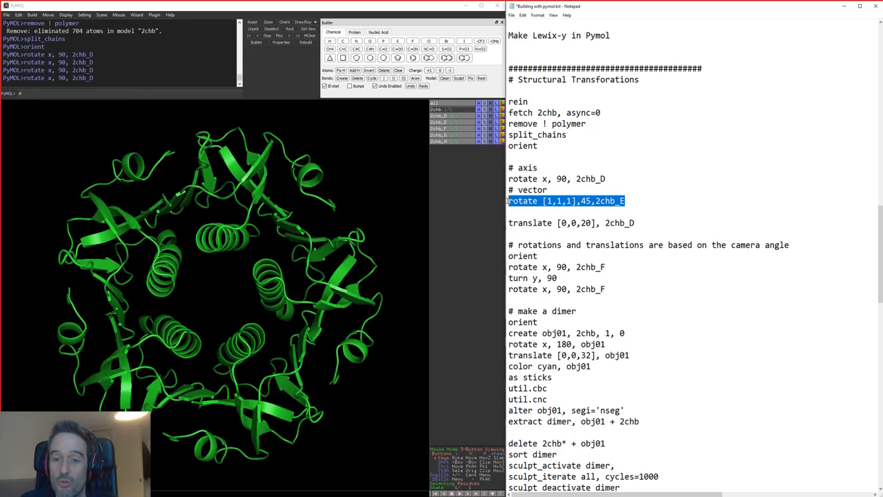
left_click(242, 123)
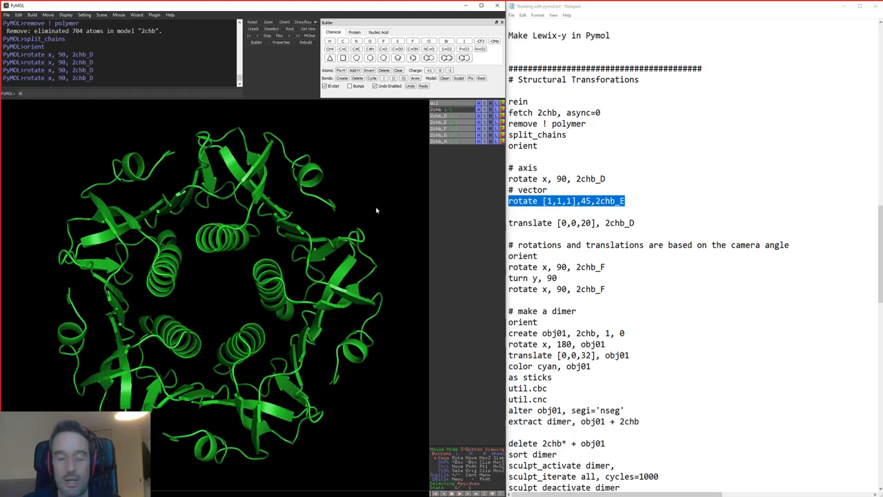
key("ctrl+v")
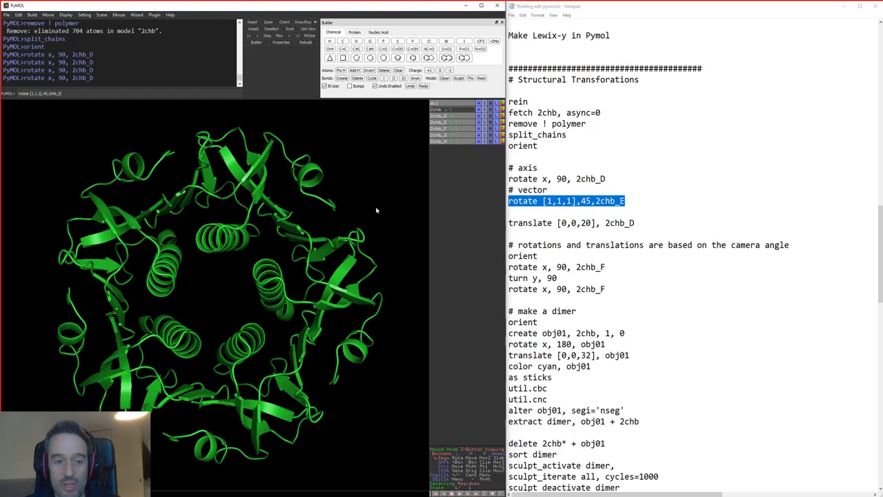
key("Return")
Repeat the 45-degree rotation of 2chb_E about the [1,1,1] vector seven more times to complete a full turn
key("Up")
key("Return")
key("Up")
key("Return")
key("Up")
key("Return")
key("Up")
key("Return")
key("Up")
key("Return")
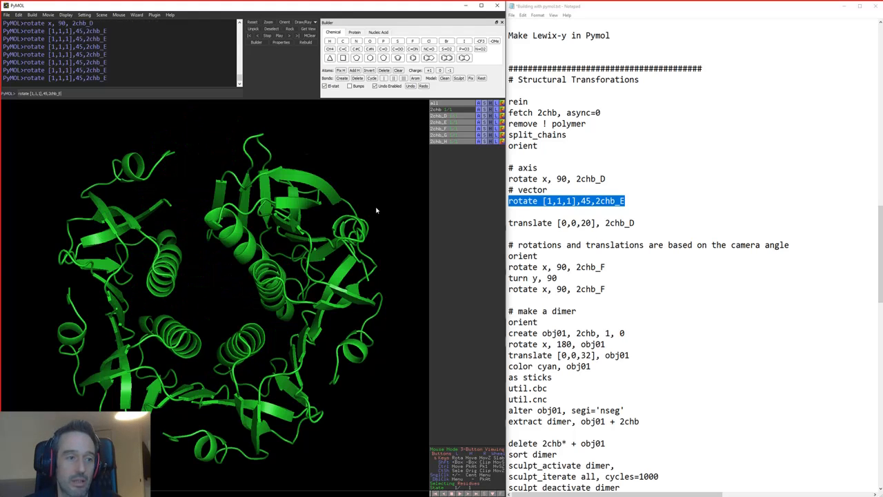
key("Up")
key("Return")
key("Up")
key("Return")
View the pentamer from a tilted angle and highlight the [1,1,1] vector of the rotate command in the notes
left_click_drag(376, 210, 251, 349)
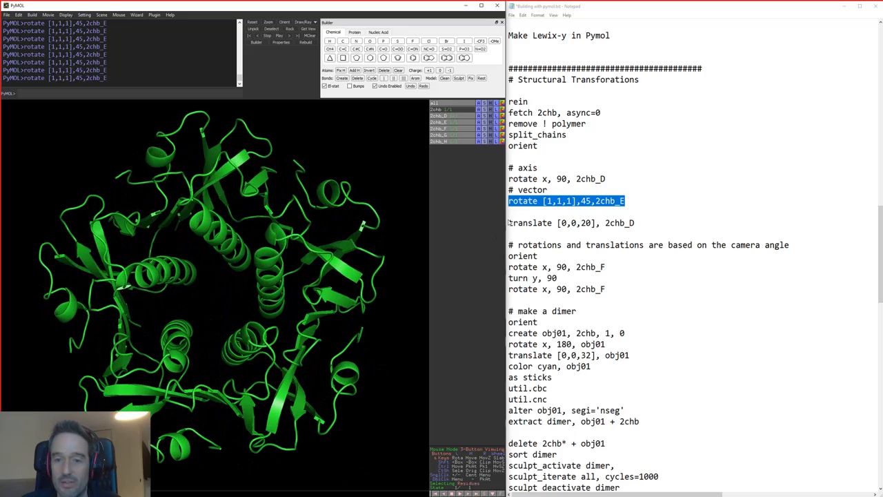
left_click(547, 180)
left_click_drag(546, 201, 587, 201)
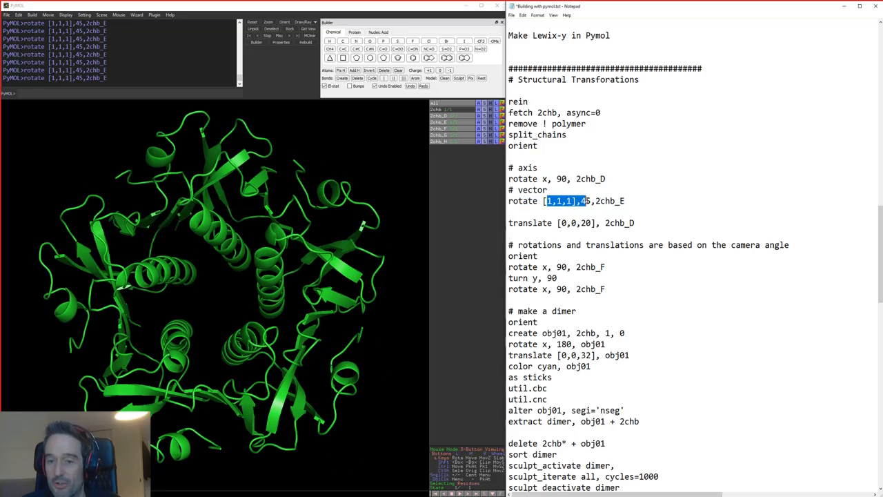
Copy "translate [0,0,20], 2chb_D" from the notes and run it to shift chain D along z
left_click_drag(643, 223, 509, 223)
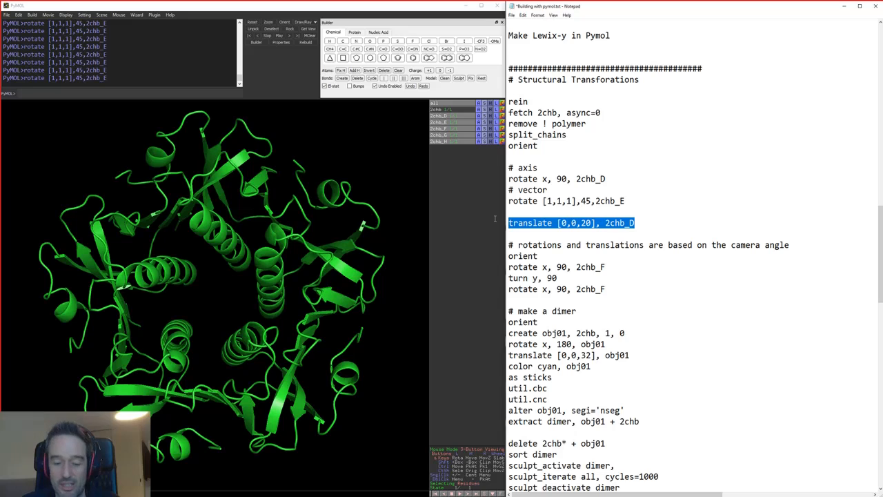
left_click(661, 222)
left_click_drag(563, 223, 513, 211)
key("ctrl+c")
left_click(635, 223)
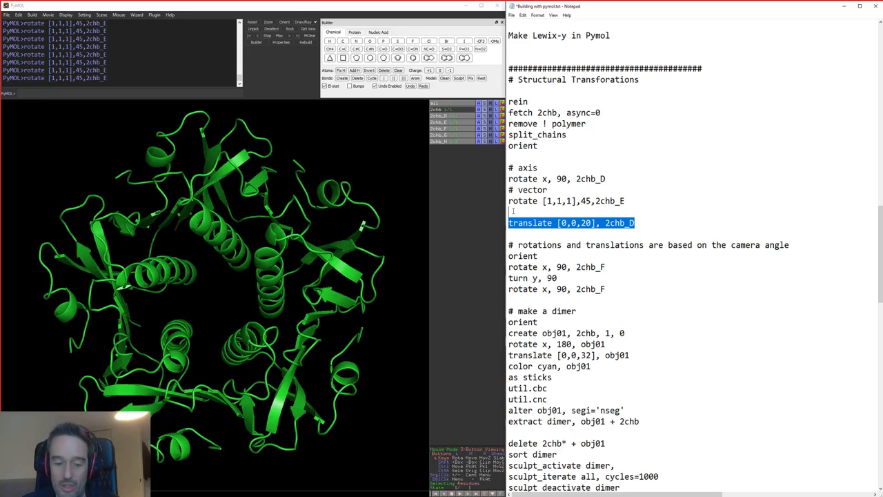
left_click(227, 90)
key("ctrl+v")
key("Return")
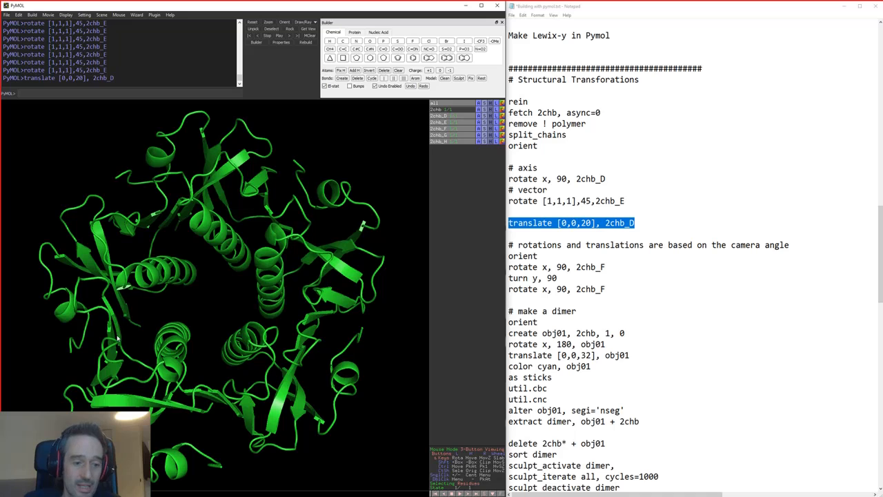
Inspect the shifted chain D from the side, and highlight the note that rotations and translations depend on the camera angle
left_click_drag(117, 338, 315, 325)
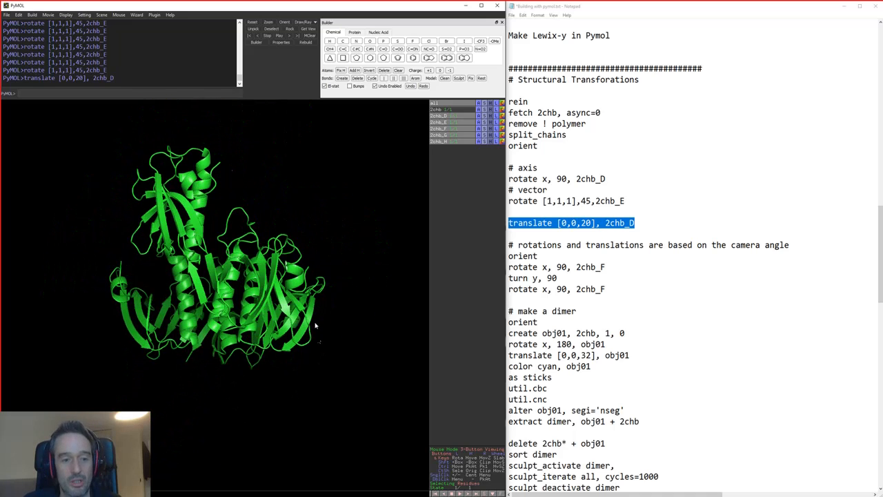
left_click(588, 223)
left_click_drag(229, 265, 228, 270)
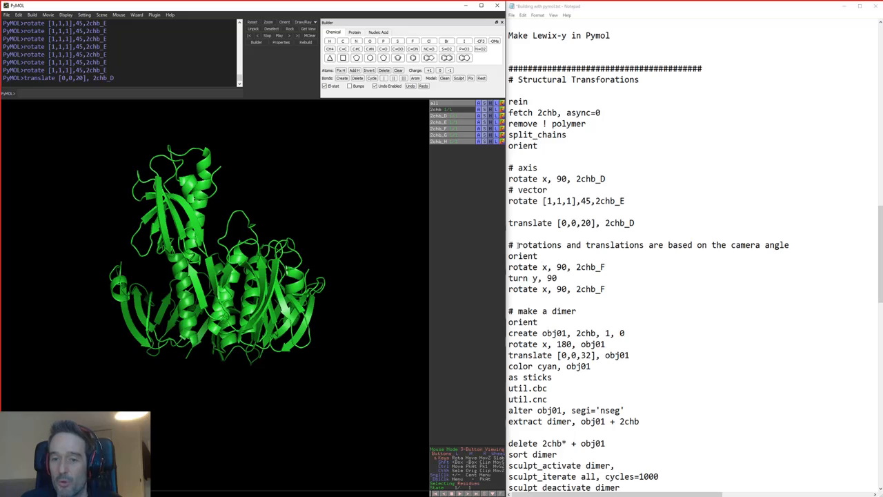
left_click_drag(518, 244, 814, 241)
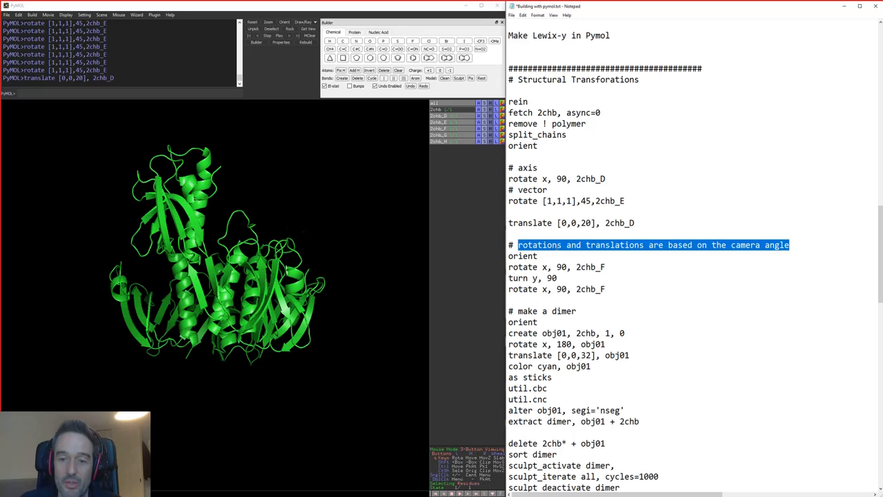
Run "translate [0,0,20], 2chb_D" from the notes twice more, changing the camera angle between runs to compare the shift directions
left_click_drag(635, 222, 486, 221)
key("ctrl+c")
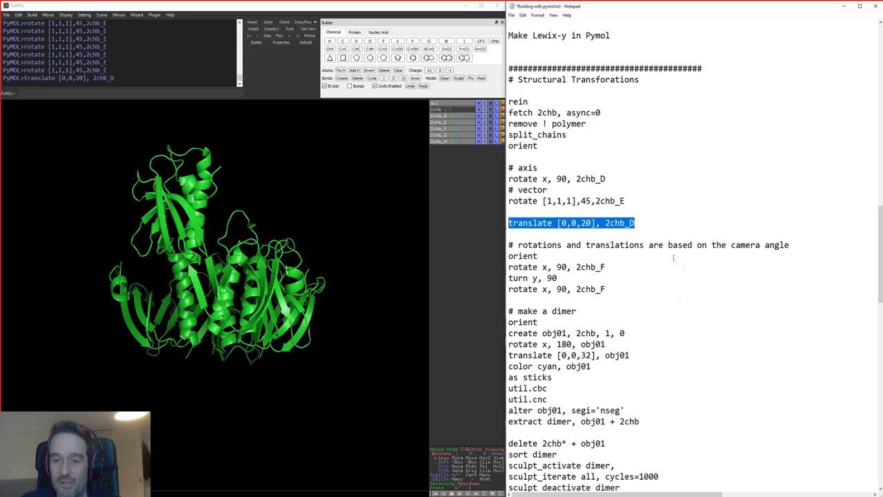
left_click(195, 94)
key("ctrl+v")
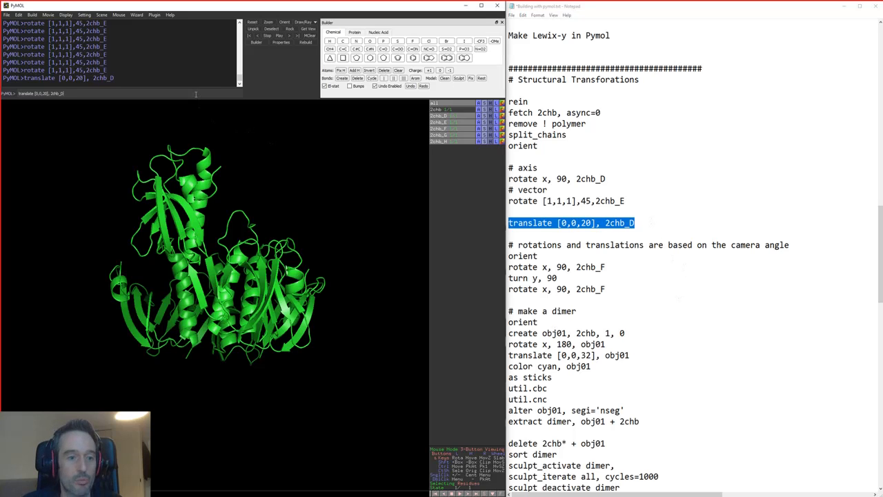
key("Return")
left_click_drag(334, 152, 266, 338)
left_click(175, 94)
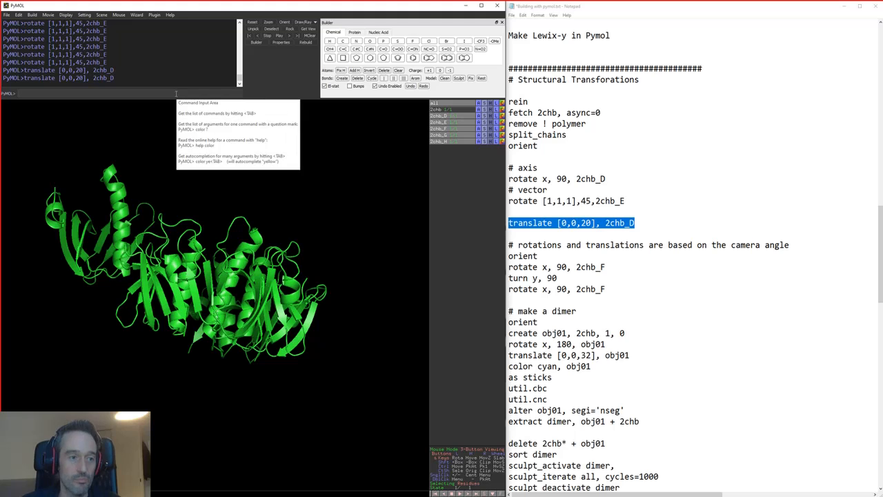
key("ctrl+v")
key("Return")
left_click_drag(196, 239, 192, 288)
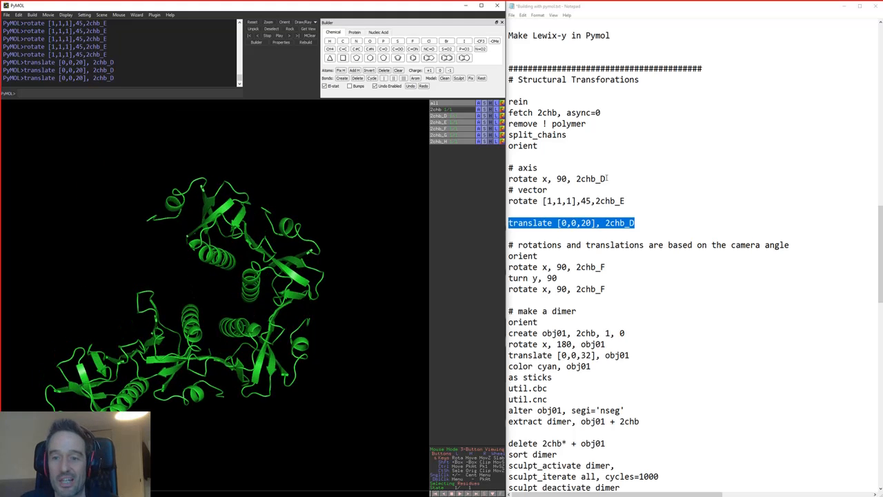
Run "rotate x, 90, 2chb_D", change the chain in the notes' command to 2chb_E, and run "rotate x, 90, 2chb_E"
left_click_drag(607, 178, 506, 179)
type("rotate x, 90, 2chb_E")
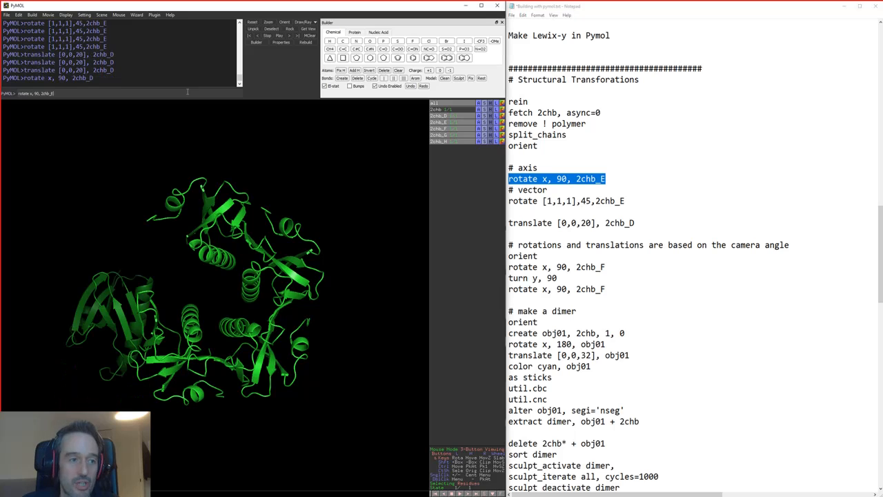
key("Return")
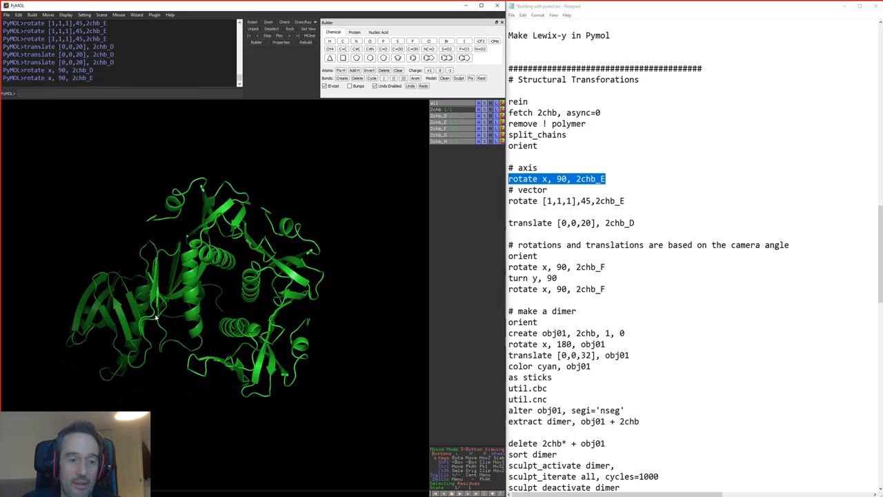
Repeat the 90-degree x rotation of 2chb_E twice, each from a different camera angle, and inspect the resulting arrangement
left_click_drag(156, 317, 232, 252)
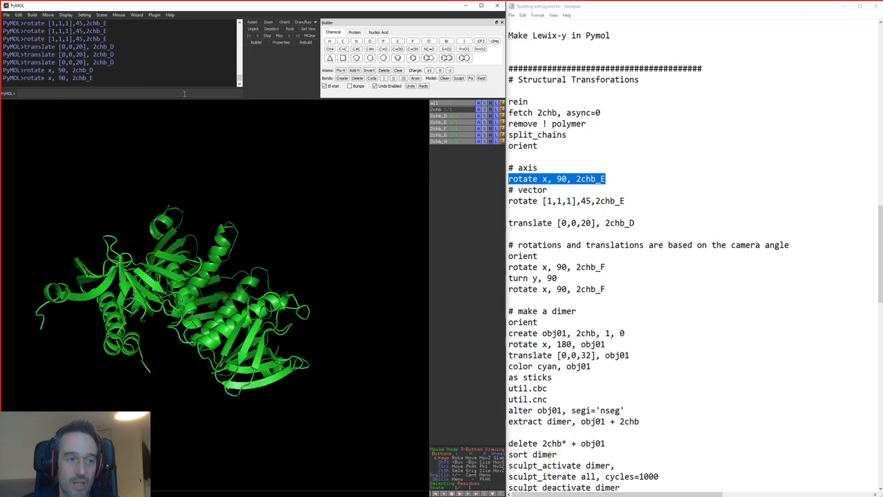
type("rotate x, 90, 2chb_E")
key("Return")
left_click_drag(224, 139, 254, 252)
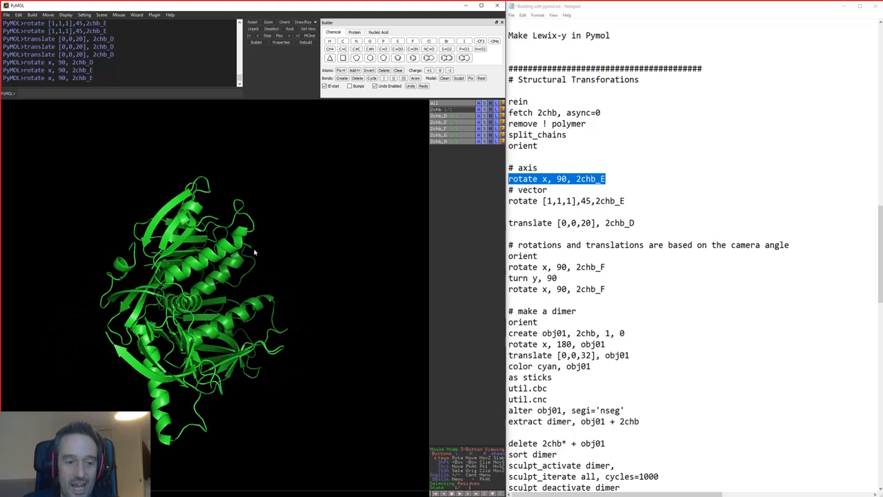
type("rotate x, 90, 2chb_E")
key("Return")
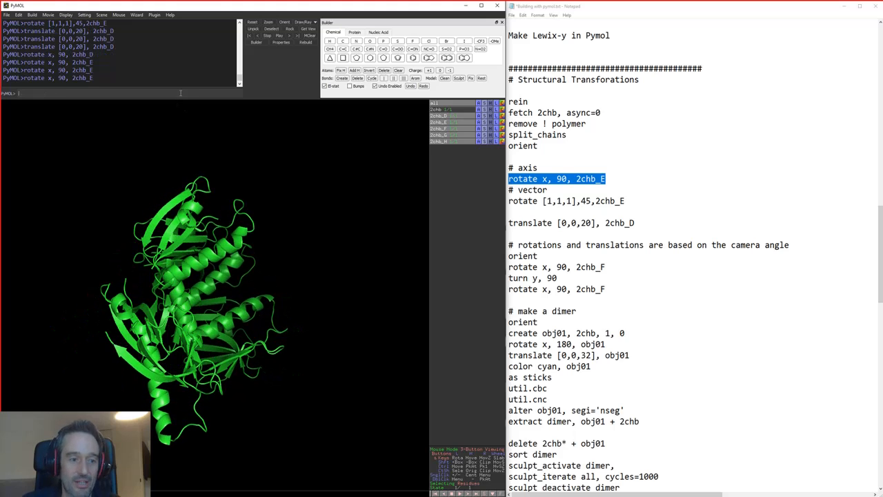
left_click_drag(147, 239, 198, 267)
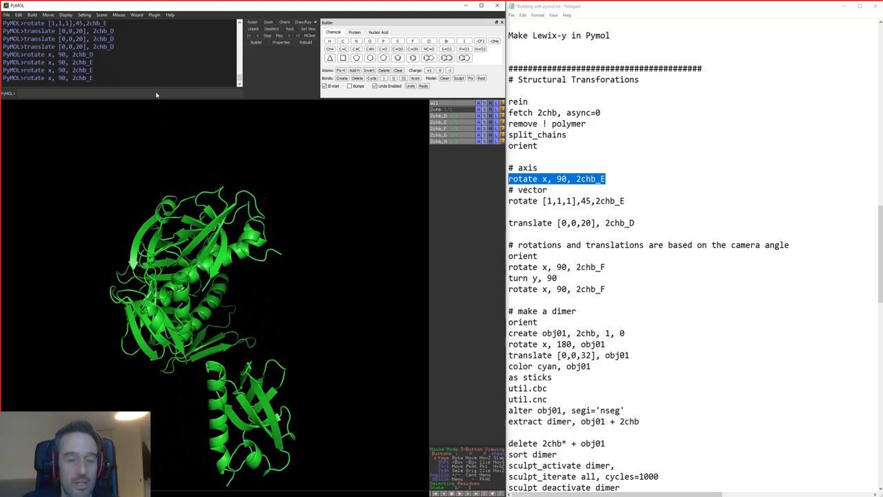
Copy the setup block from "rein" to "orient" and run it to reload 2chb without non-polymer atoms and split into chains
left_click_drag(636, 222, 508, 178)
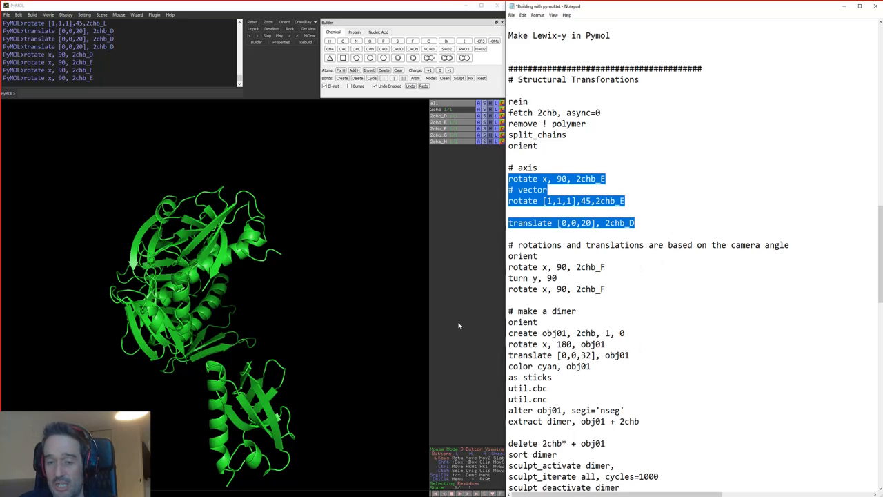
left_click(596, 179)
left_click_drag(541, 146, 508, 102)
key("ctrl+c")
left_click(171, 93)
key("ctrl+v")
key("Return")
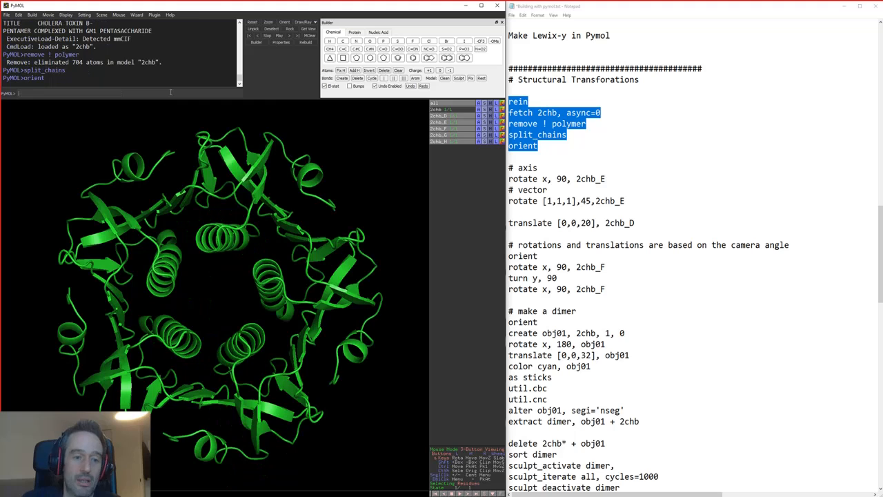
Highlight the orient, rotate and translate commands in the notes, and the comment that transformations are based on the camera angle
left_click_drag(538, 146, 495, 150)
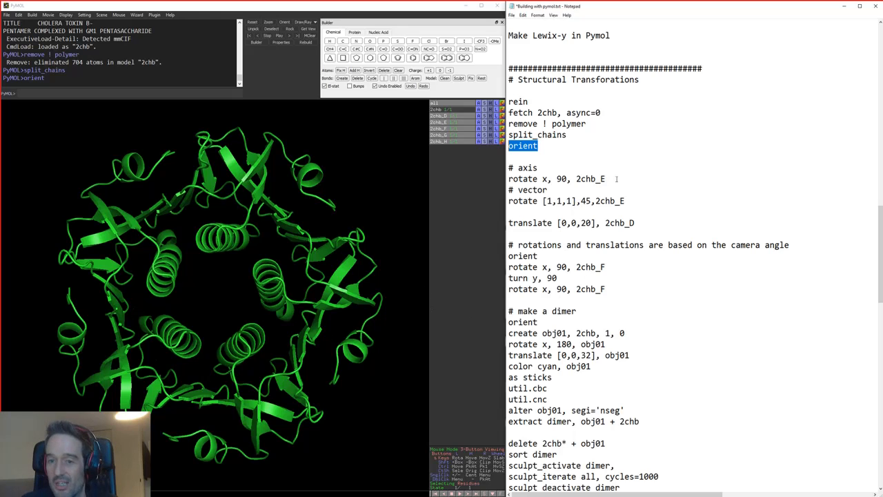
left_click_drag(616, 179, 508, 179)
left_click_drag(634, 222, 507, 223)
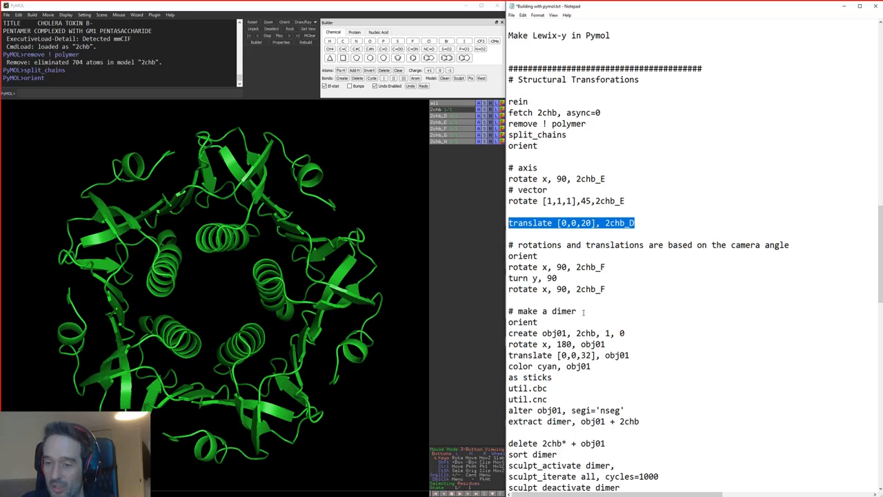
scroll(625, 271, "down", 5)
left_click_drag(513, 79, 804, 80)
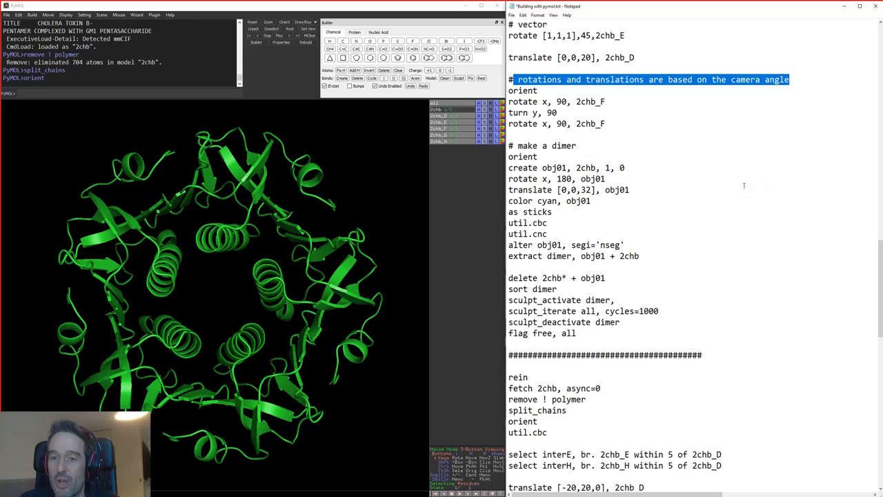
Append ", camera=0" to the 2chb_D translate command and the 2chb_E x-rotation command in the notes
left_click(627, 216)
scroll(626, 216, "down", 4)
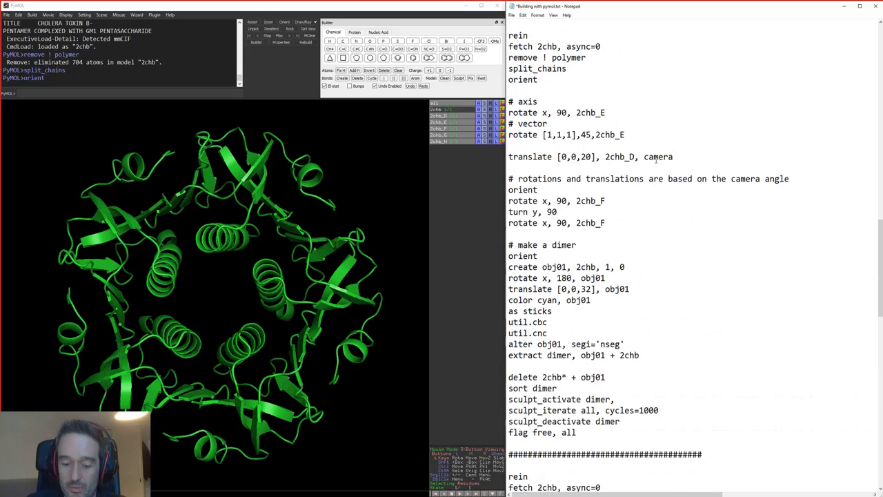
type("=0")
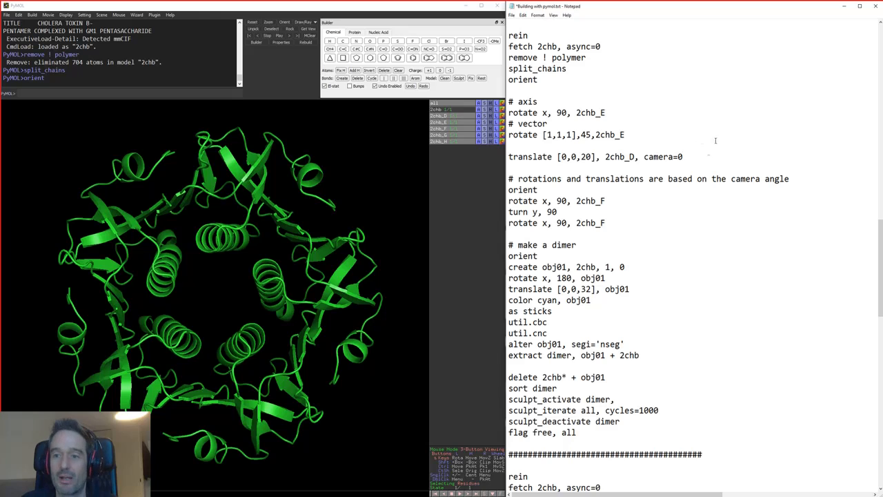
key("ctrl+shift+Left")
key("ctrl+shift+Left")
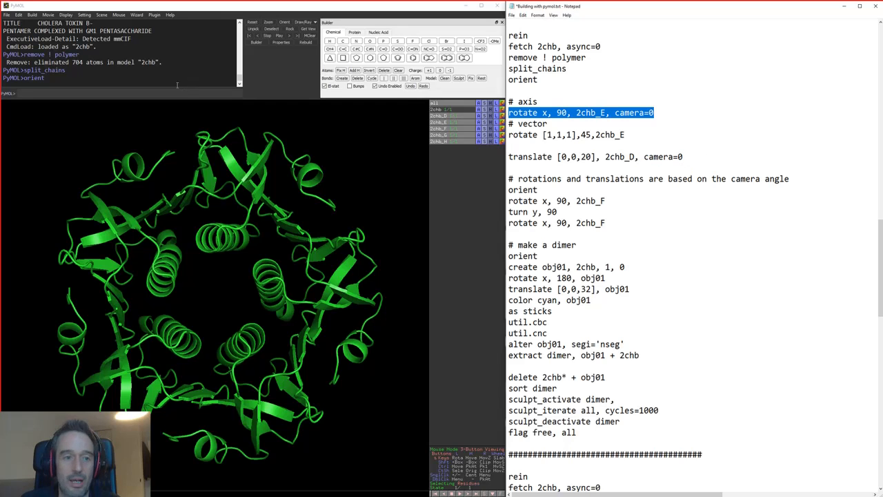
Run "rotate x, 90, 2chb_E, camera=0" four times, changing the camera angle between runs, to turn chain E full circle
left_click(185, 93)
key("ctrl+v")
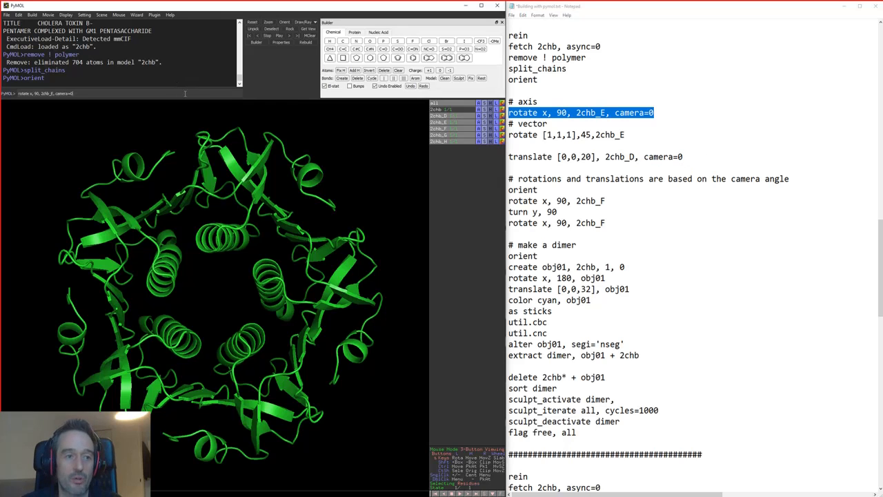
key("Return")
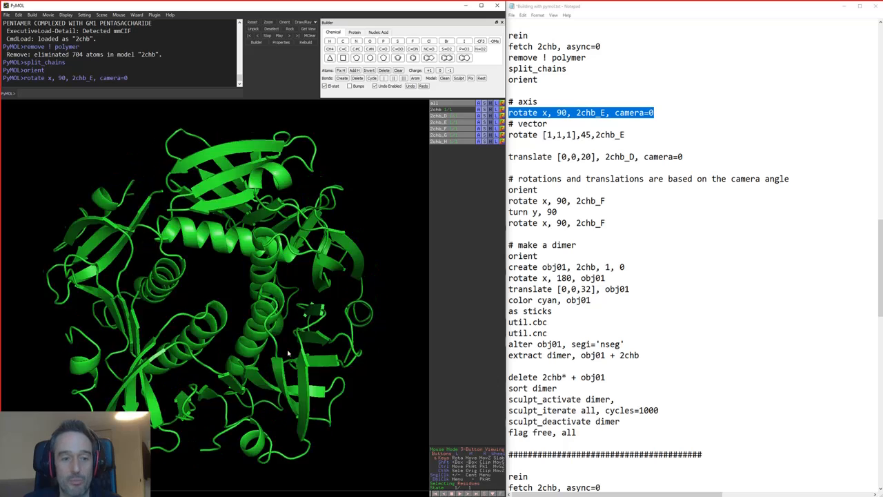
key("Up")
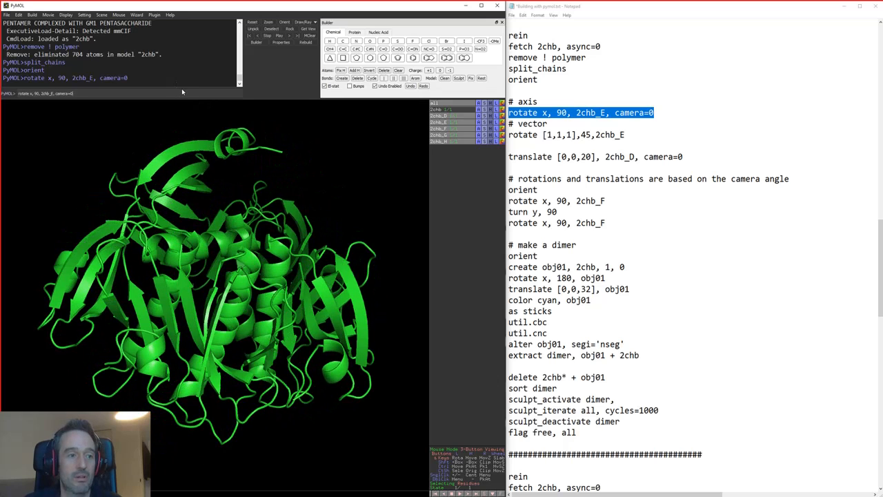
key("Return")
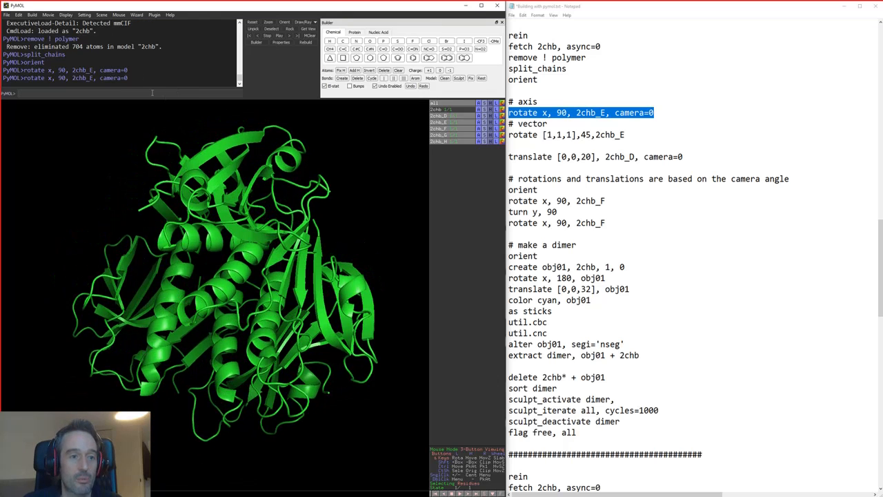
key("Up")
key("Return")
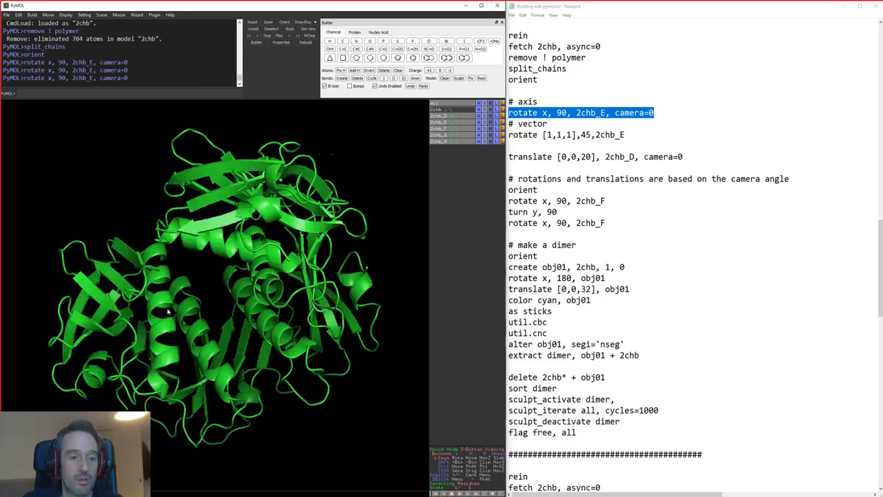
key("Up")
key("Return")
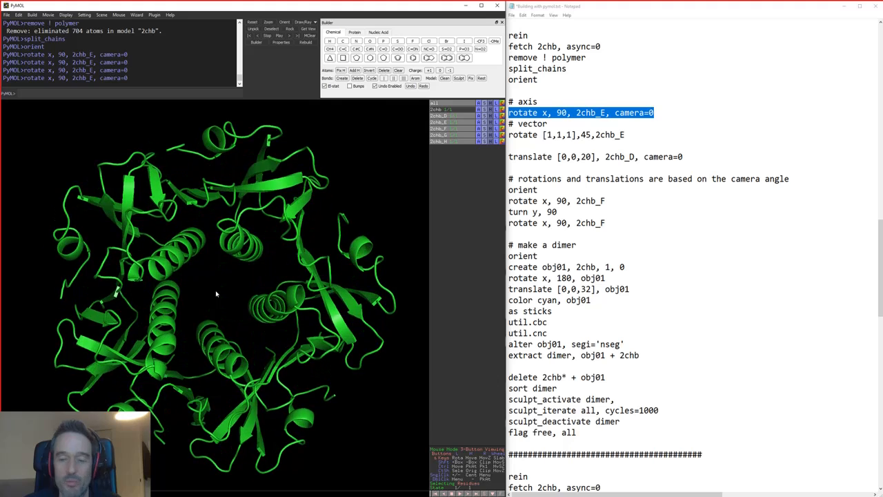
Highlight the camera=0 option of the rotate command and review the camera-angle commands in the notes
left_click(683, 112)
left_click_drag(605, 112, 705, 112)
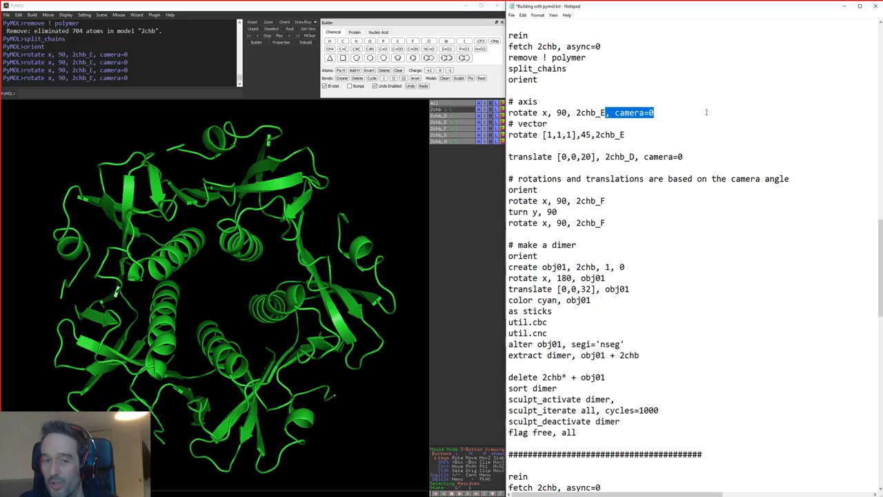
scroll(663, 149, "down", 2)
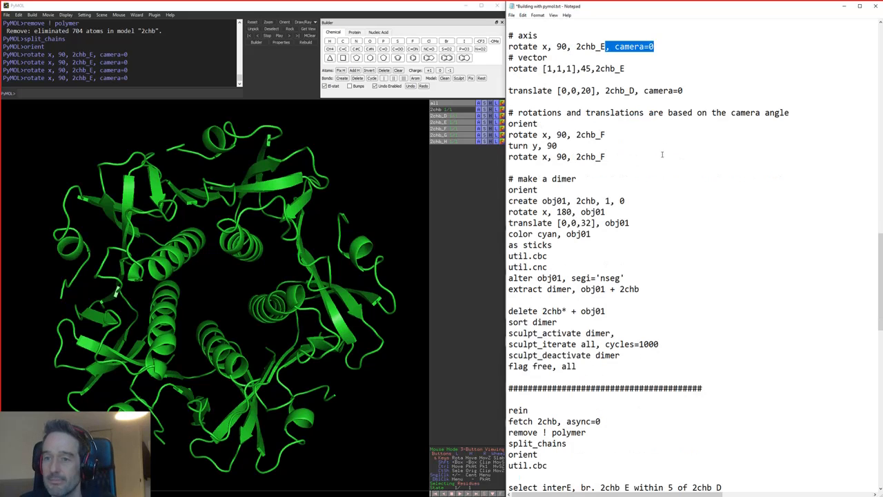
left_click(663, 156)
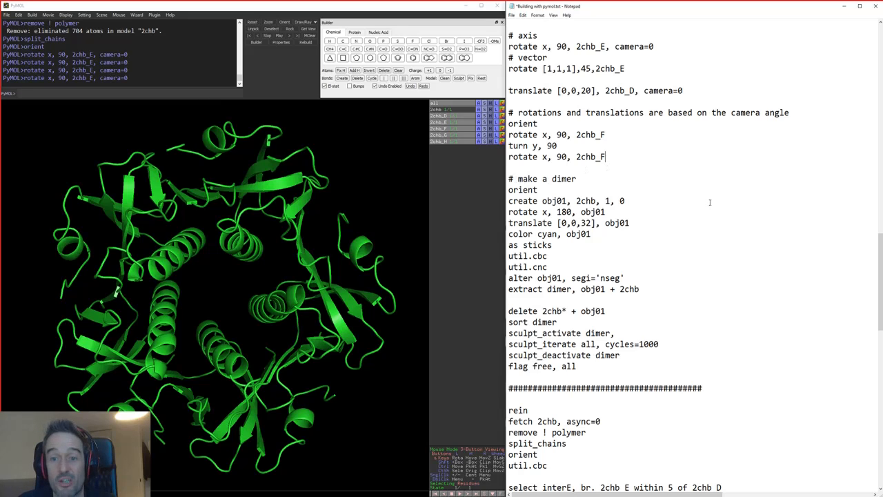
Rerun the setup block from "rein" to "orient" to restore the original 2chb pentamer and its split chains
scroll(515, 179, "up", 4)
left_click_drag(508, 101, 537, 145)
key("ctrl+c")
left_click(122, 91)
key("ctrl+v")
key("Return")
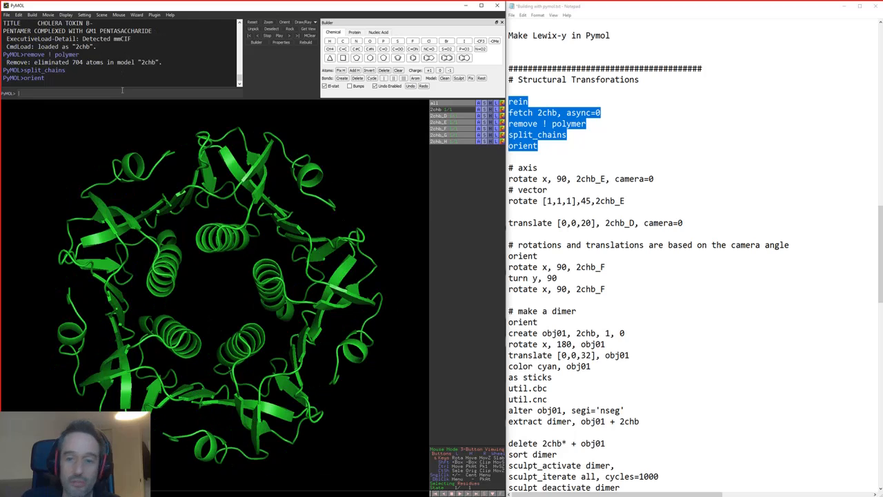
Run the "make a dimer" commands from "orient" to "extract dimer, obj01 + 2chb", and inspect the stacked pentamers from several angles
scroll(621, 227, "down", 3)
left_click_drag(508, 222, 681, 256)
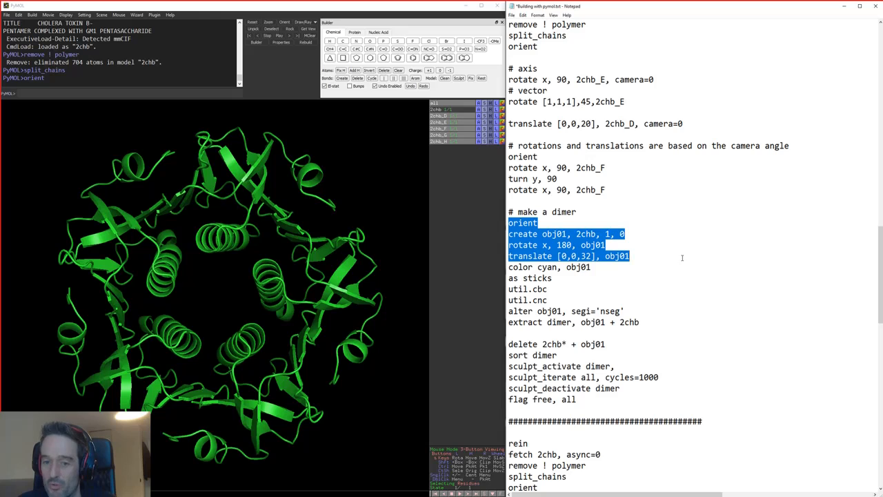
left_click_drag(681, 257, 707, 318)
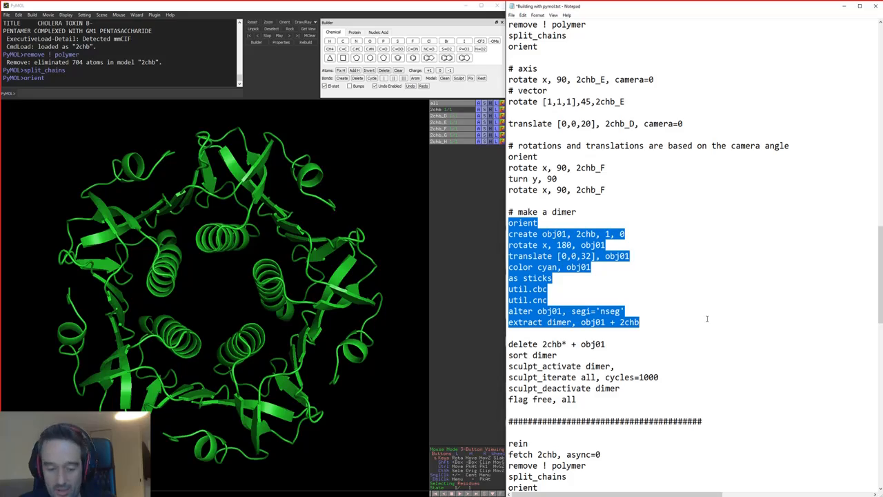
left_click(82, 97)
key("ctrl+v")
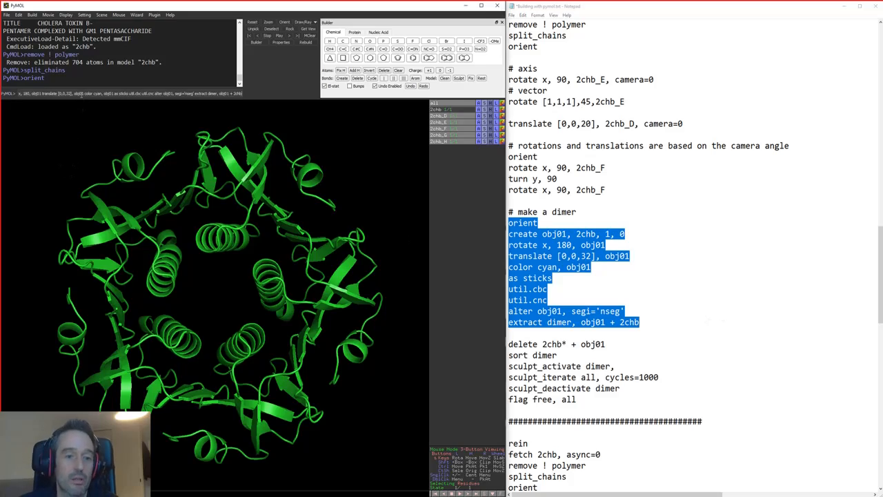
key("Return")
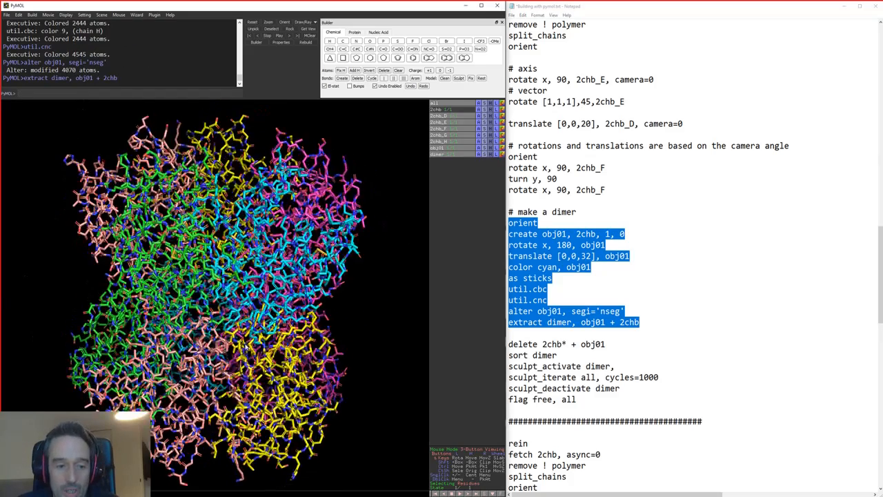
left_click_drag(246, 346, 228, 334)
right_click_drag(228, 334, 226, 286)
left_click_drag(226, 286, 297, 317)
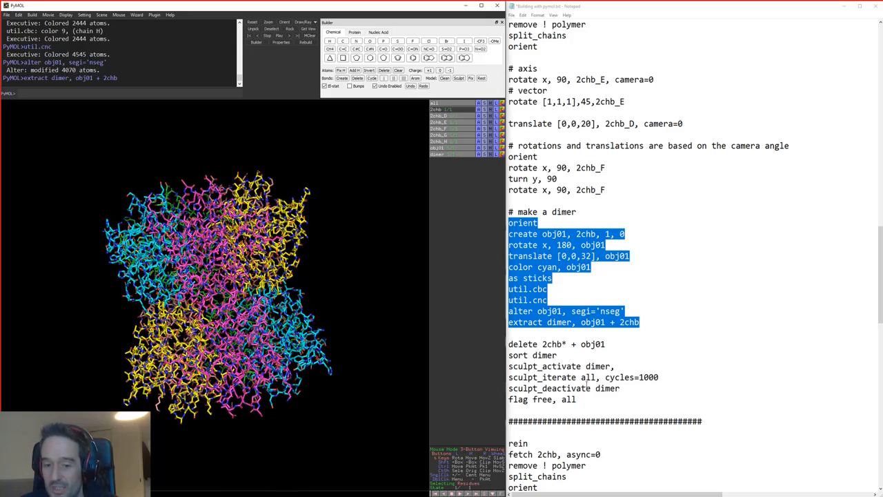
Set "delete 2chb* + obj01" apart with a blank line in the notes and run it to leave only the dimer object
left_click(605, 343)
key("Return")
left_click_drag(605, 343, 486, 334)
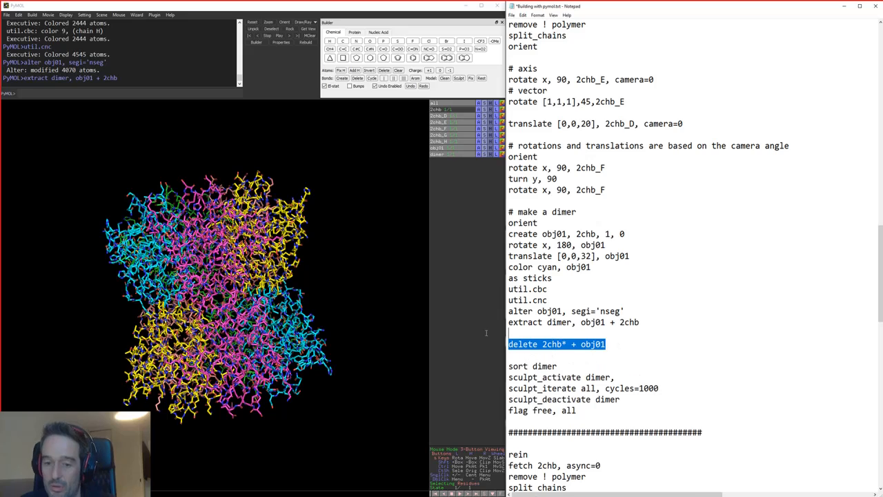
left_click(187, 92)
key("ctrl+v")
key("Return")
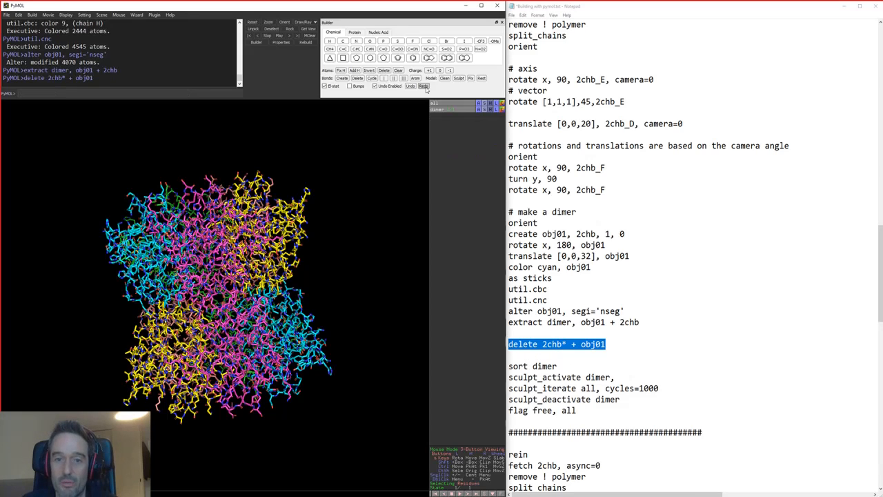
Highlight the "extract dimer, obj01 + 2chb" command in the notes and examine the contact region between the two stacked pentamers up close
left_click_drag(528, 322, 746, 323)
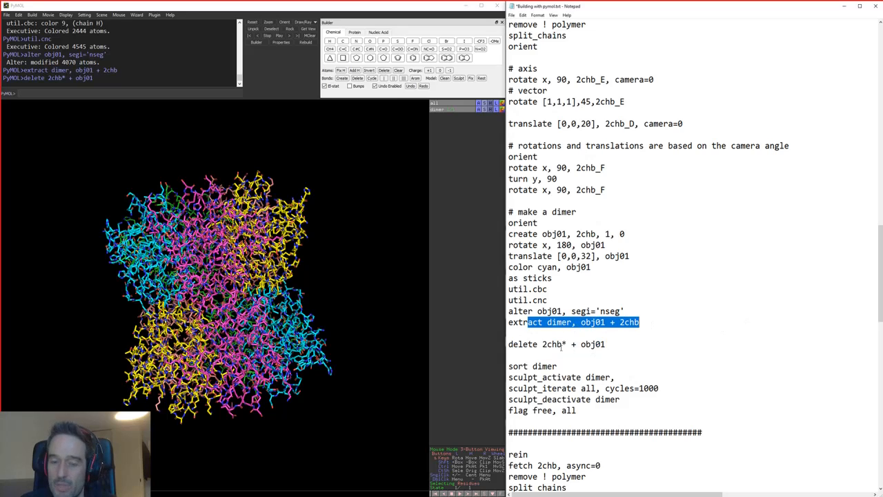
left_click(562, 346)
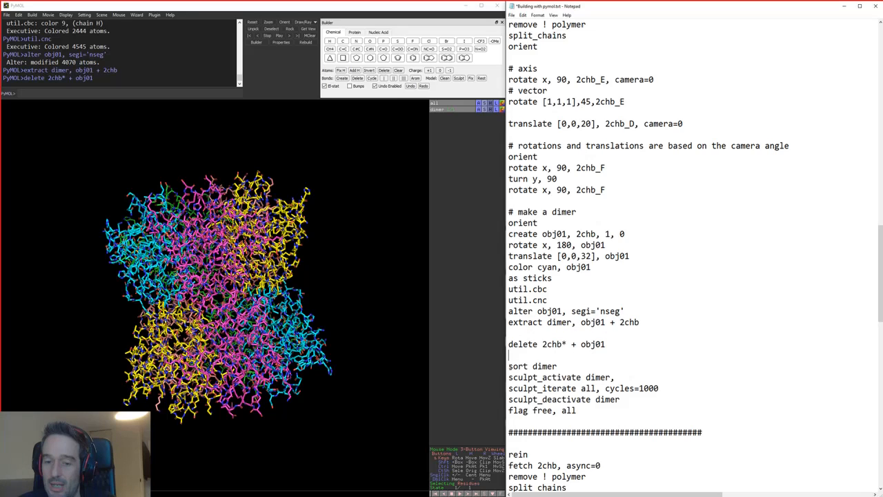
middle_click(233, 302)
right_click_drag(263, 207, 298, 336)
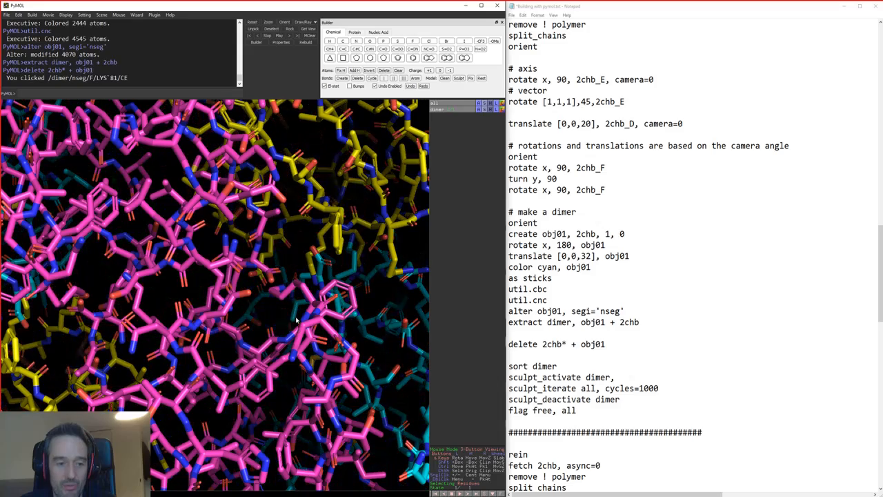
middle_click(356, 265)
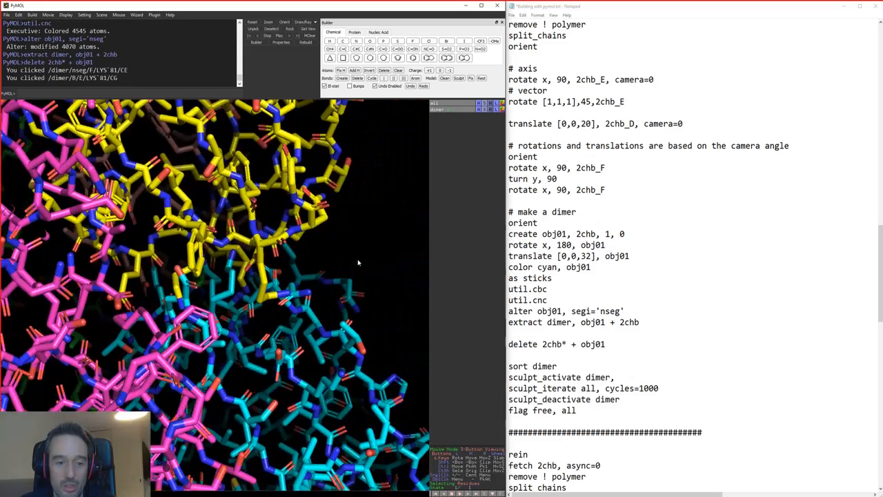
left_click_drag(233, 262, 191, 302)
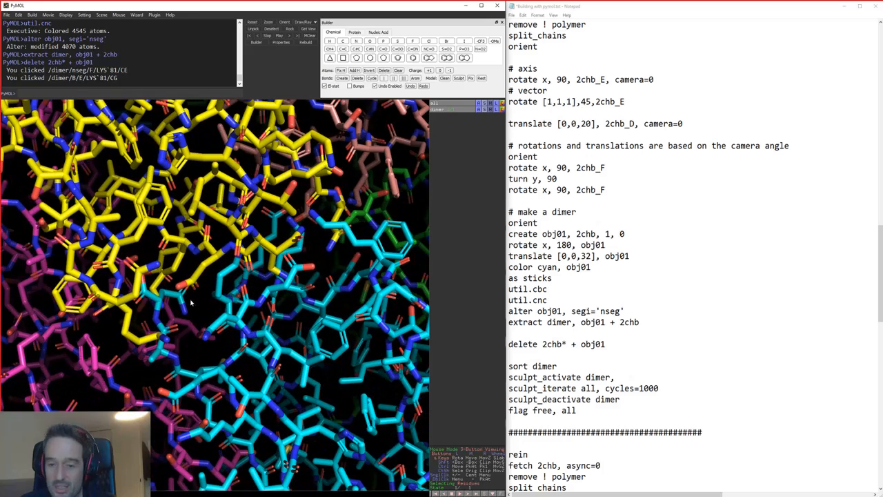
Sculpt the dimer by running the notes from "sculpt_activate dimer," to "flag free, all", with cycles=1000
left_click_drag(602, 410, 504, 377)
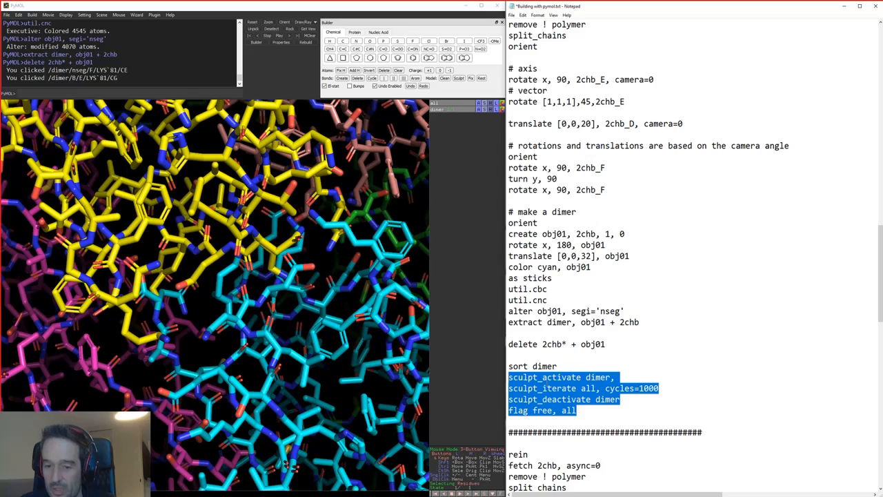
left_click(543, 377)
mouse_move(511, 378)
left_mouse_down()
mouse_move(624, 377)
mouse_move(582, 378)
mouse_move(579, 388)
mouse_move(666, 387)
mouse_move(608, 390)
mouse_move(663, 404)
left_mouse_up()
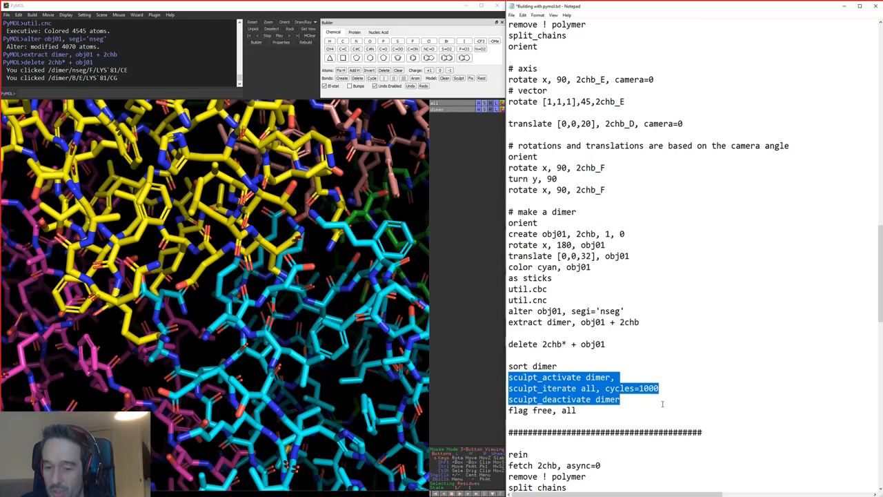
left_click_drag(577, 410, 492, 378)
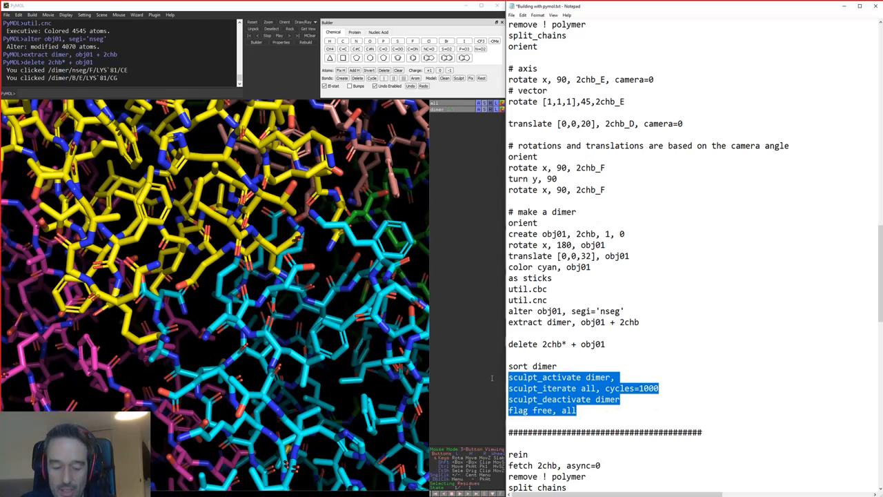
key("ctrl+c")
left_click(177, 90)
key("ctrl+v")
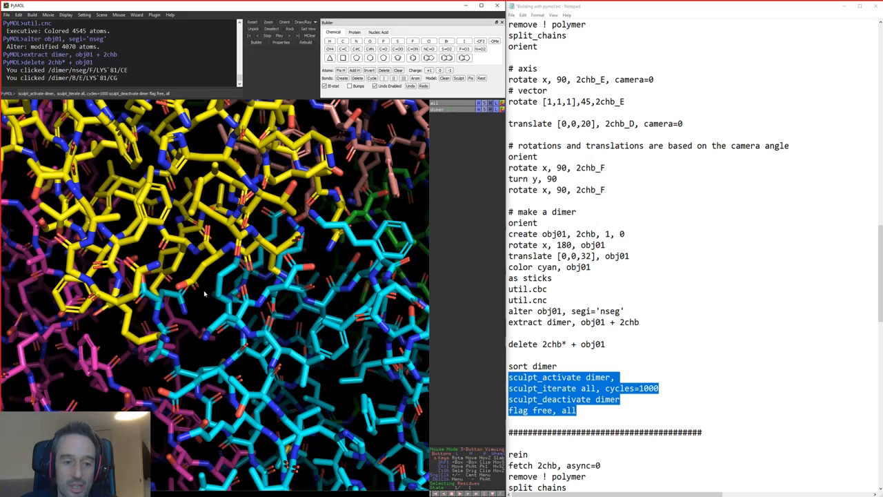
key("Return")
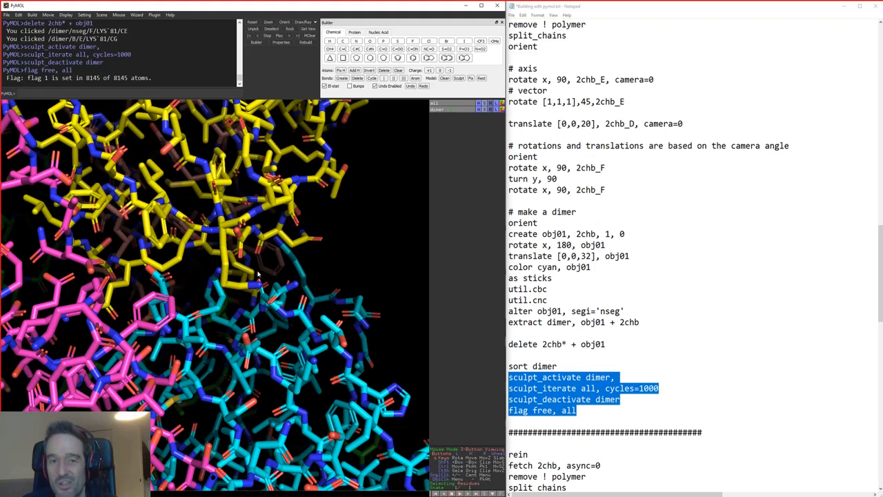
Inspect the sculpted dimer from several angles and bring up the 2chb interface section of the notes
left_click(458, 78)
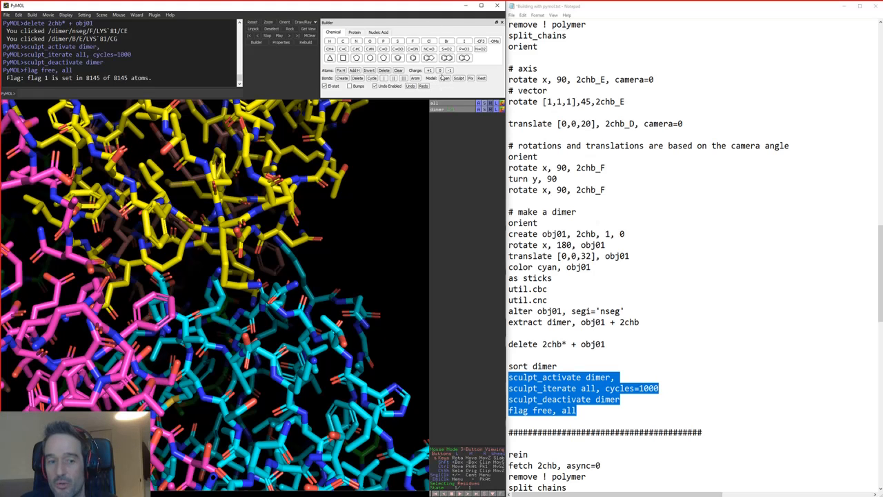
right_click_drag(268, 352, 262, 289)
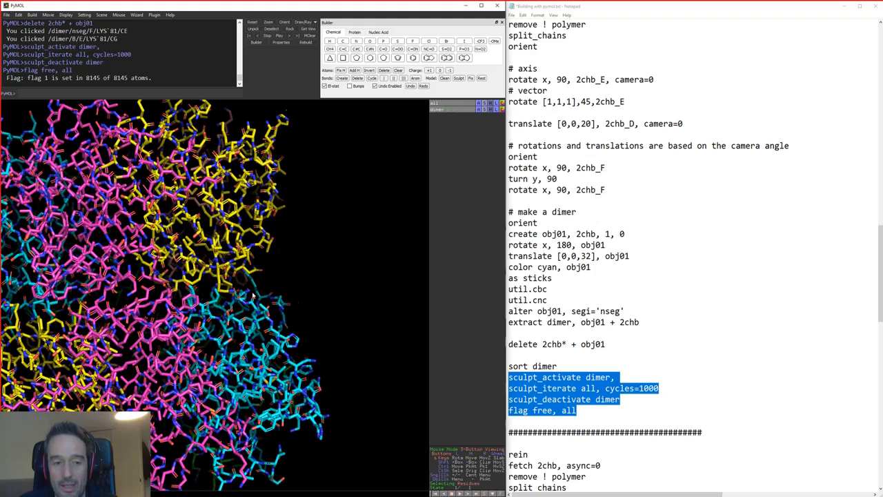
left_click_drag(253, 296, 243, 316)
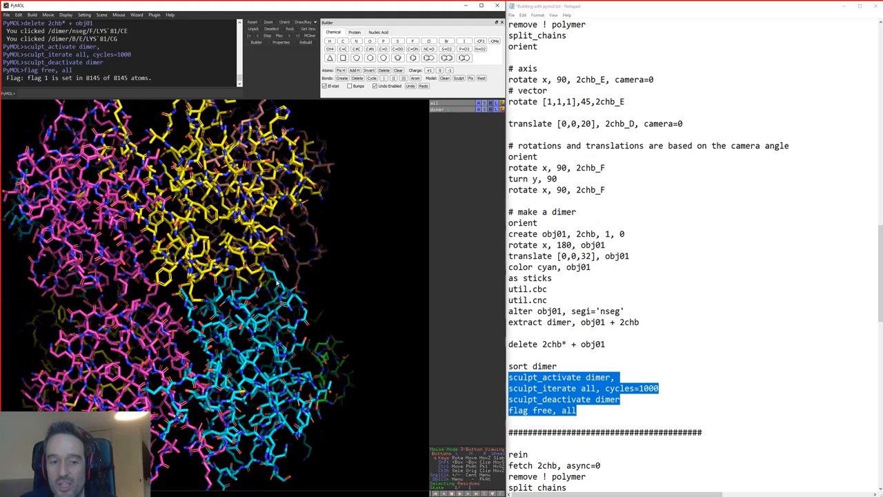
left_click(682, 363)
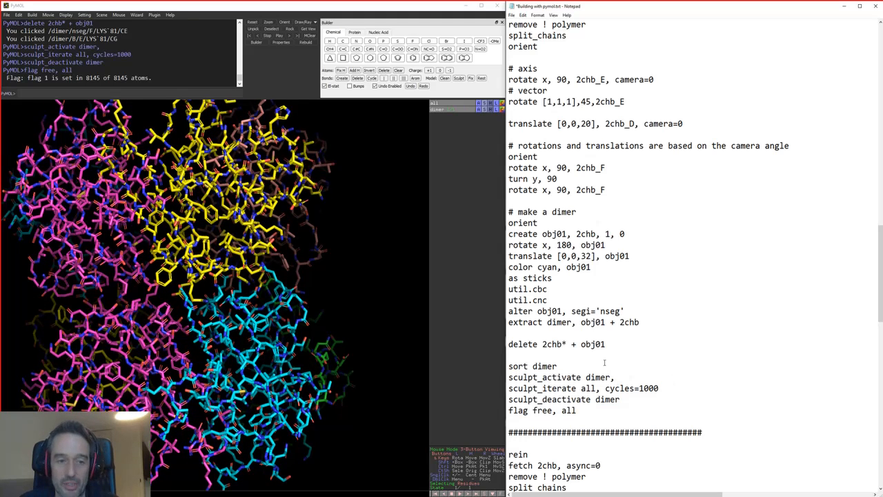
scroll(650, 376, "down", 10)
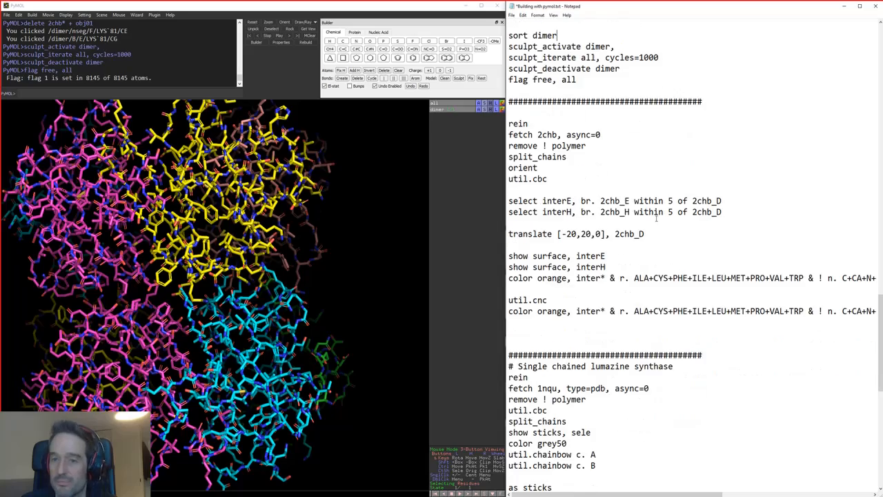
right_click_drag(181, 324, 172, 245)
left_click_drag(172, 245, 386, 311)
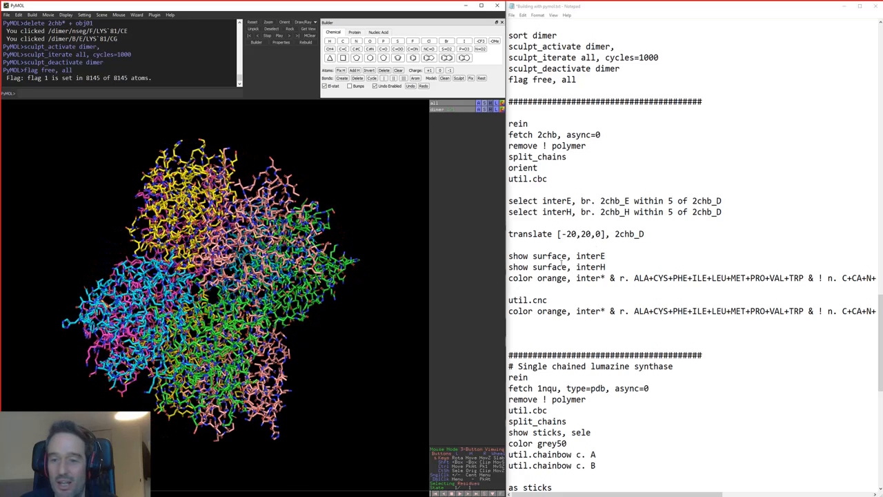
Run the interface section's setup block from "rein" to "util.cbc" to reload 2chb, split its chains and color them by chain
left_click(621, 158)
double_click(614, 167)
left_click(618, 179)
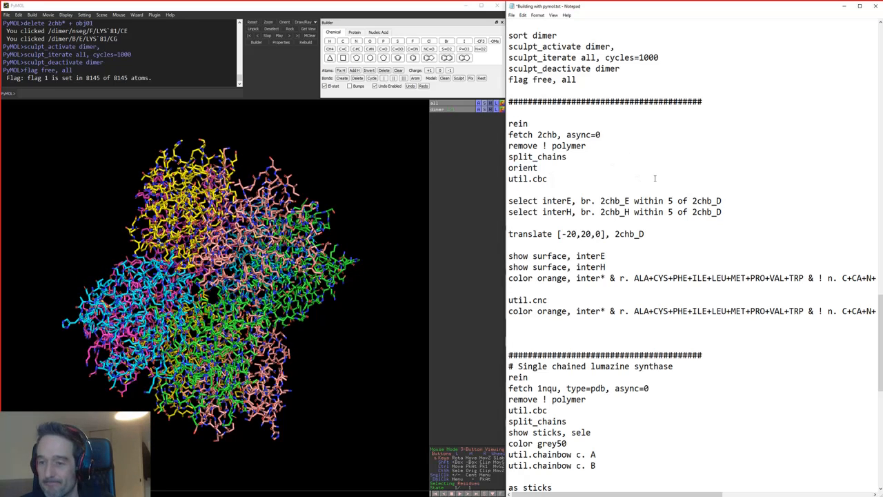
left_click(668, 173)
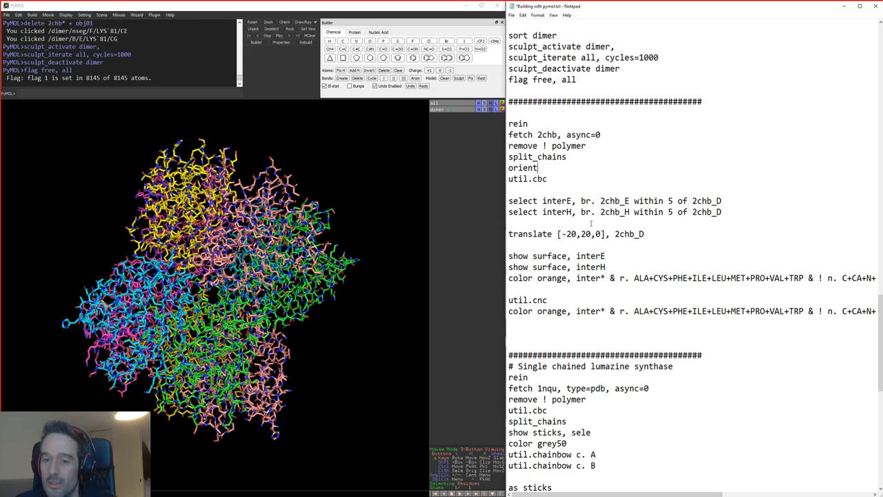
Create the selections interE and interH from the residues of 2chb_E and 2chb_H within 5 of 2chb_D
left_click_drag(509, 201, 747, 217)
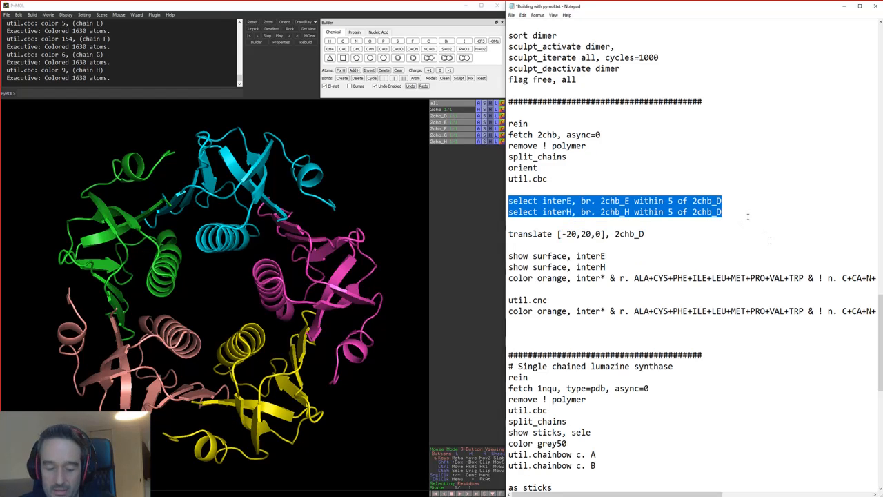
key("ctrl+c")
left_click(169, 94)
key("ctrl+v")
key("Return")
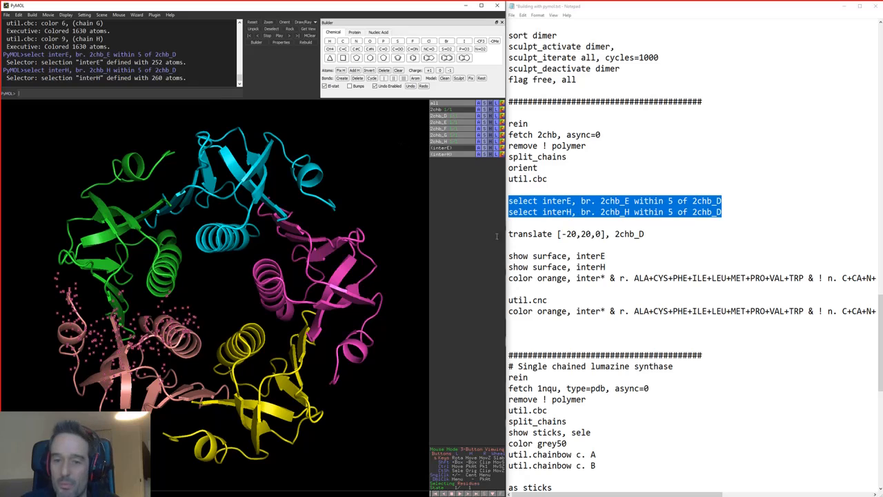
Move chain 2chb_D away from the pentamer by running "translate [-20,20,0], 2chb_D"
left_click_drag(509, 234, 645, 234)
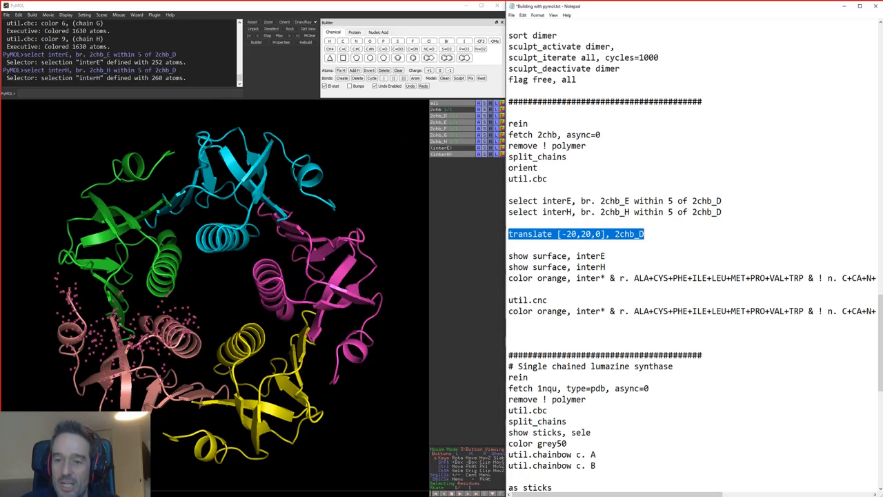
left_click(215, 94)
key("ctrl+v")
key("Return")
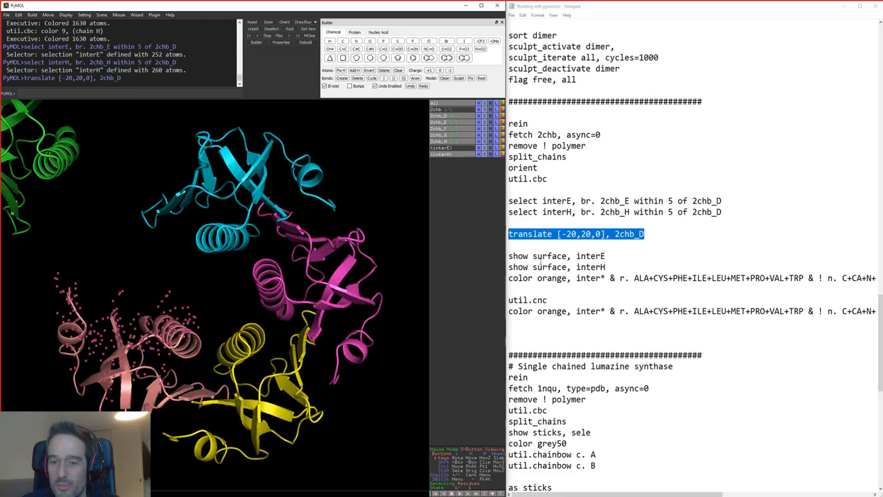
Show surfaces on interE and interH, color non-carbon atoms with util.cnc, and color the side chains of the listed hydrophobic residues orange
left_click_drag(508, 256, 766, 311)
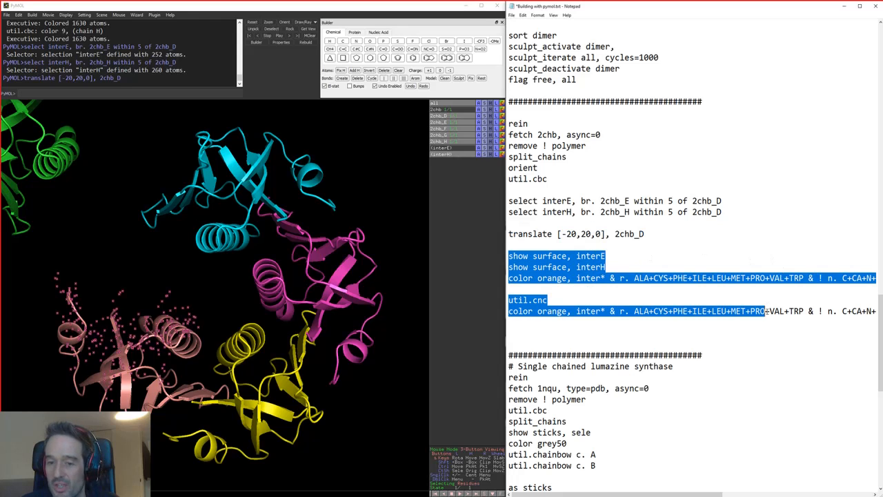
left_click(508, 322)
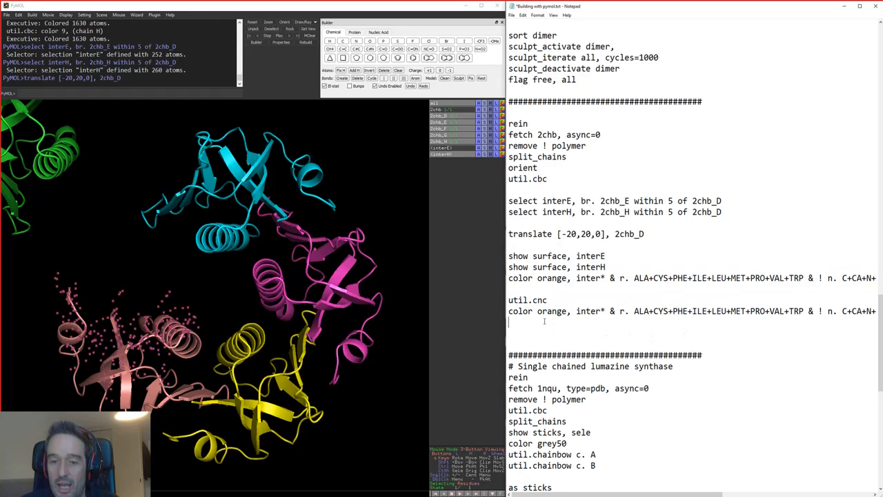
left_click_drag(508, 322, 508, 257)
key("ctrl+c")
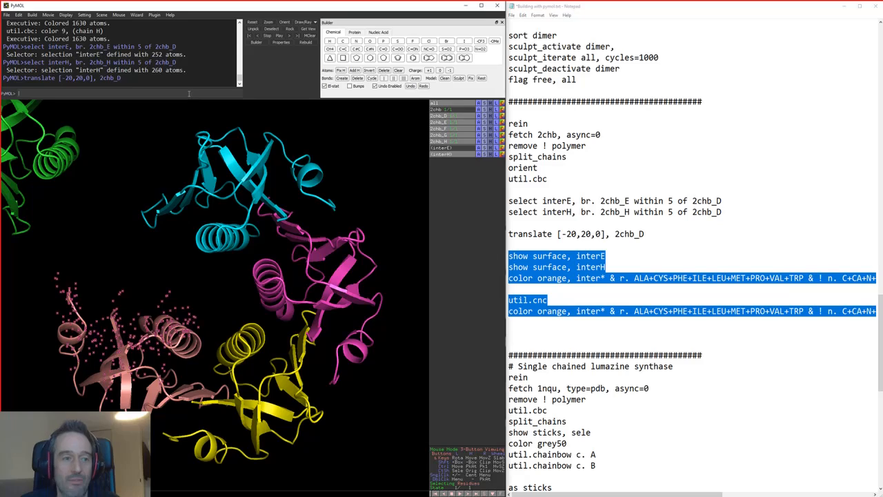
left_click(190, 93)
key("ctrl+v")
key("Return")
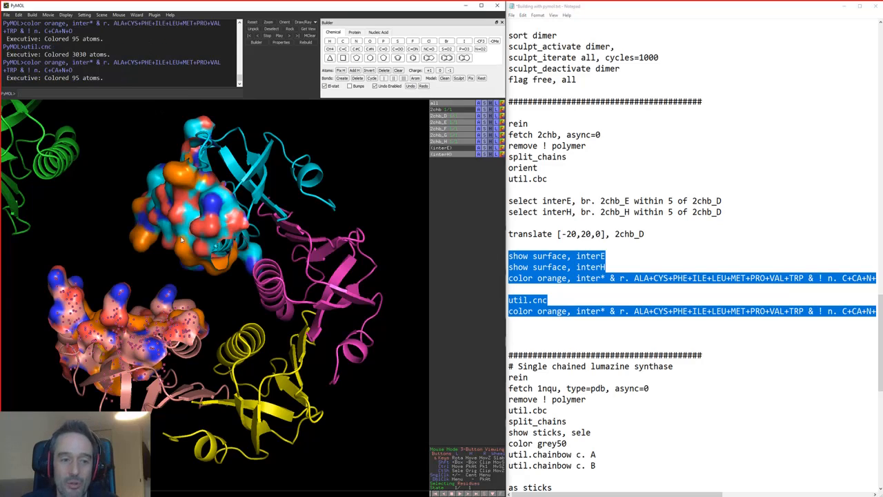
Examine the exposed interface surfaces on the two chains that neighbored 2chb_D from several angles
left_click_drag(216, 283, 271, 279)
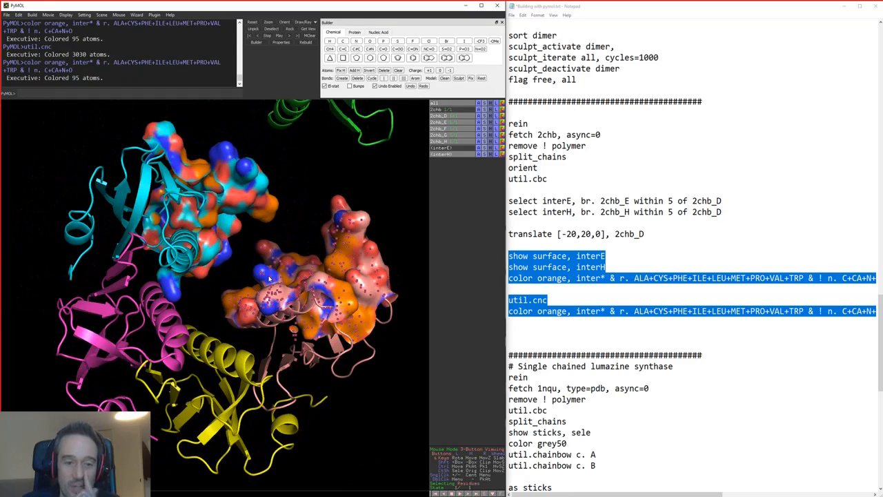
left_click_drag(394, 246, 288, 271)
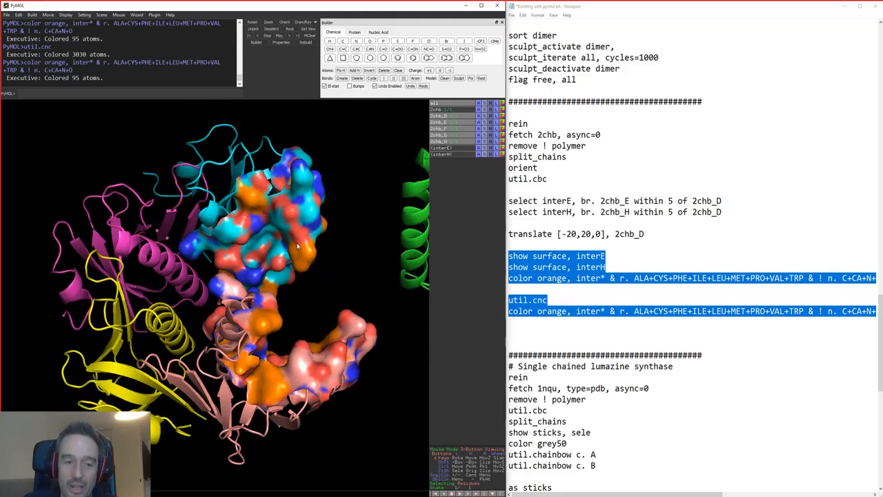
left_click_drag(356, 275, 232, 306)
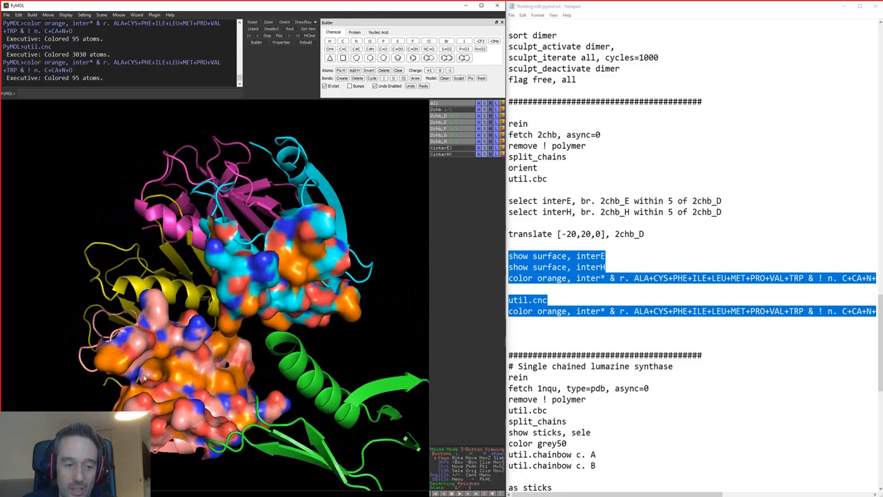
left_click_drag(149, 372, 239, 410)
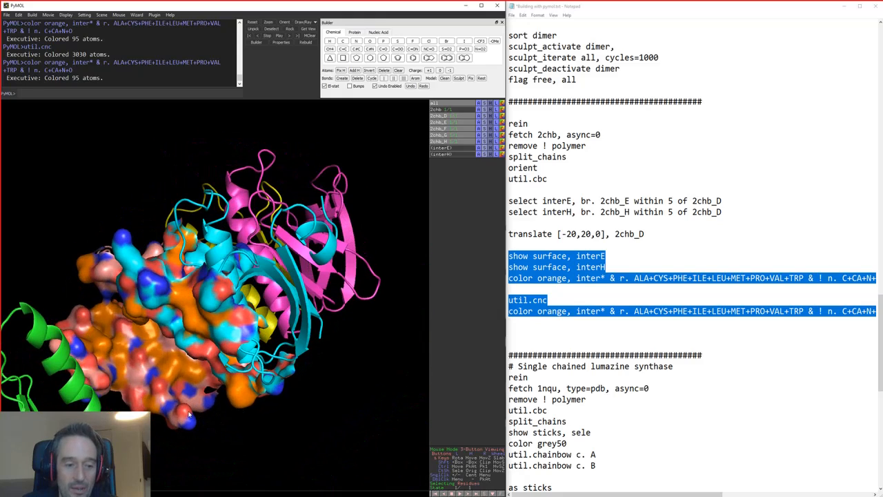
left_click_drag(129, 348, 114, 318)
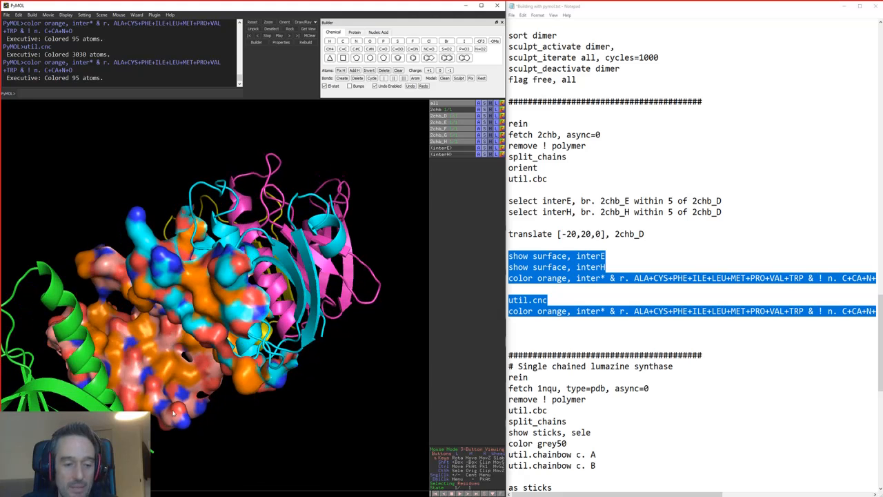
left_click_drag(110, 308, 307, 210)
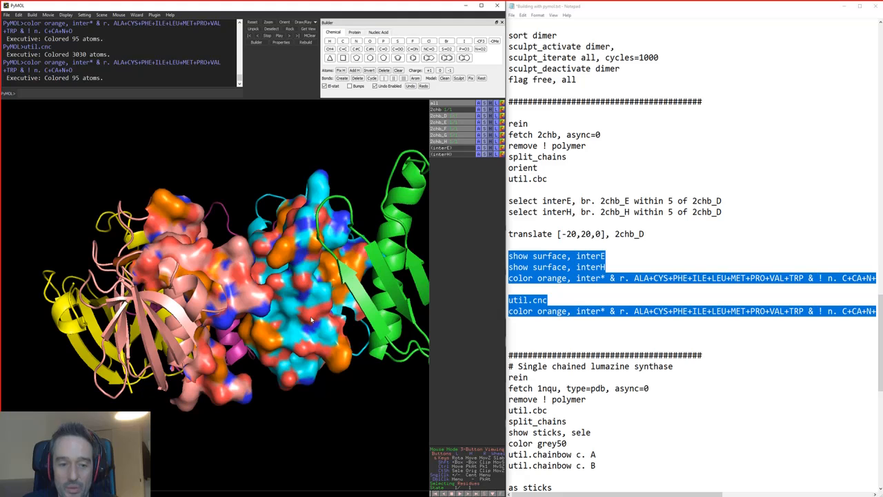
left_click_drag(285, 207, 293, 248)
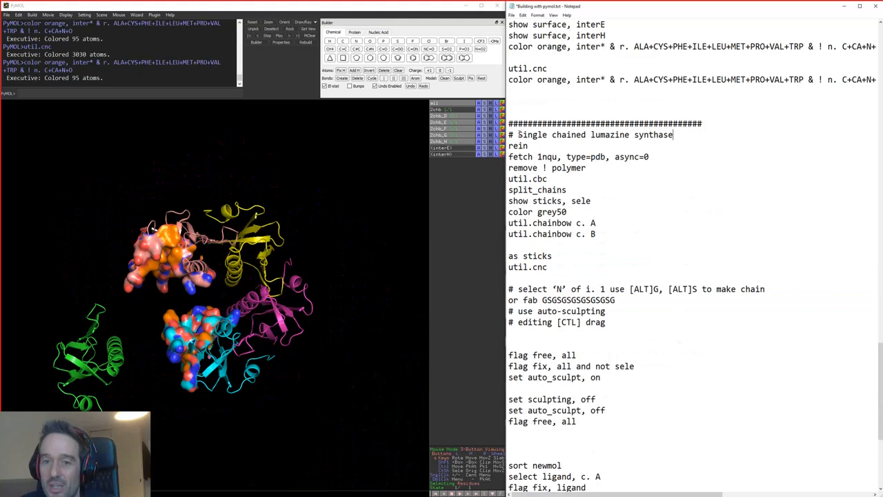
Highlight the "Single chained lumazine synthase" heading in the notes
left_click_drag(519, 135, 803, 134)
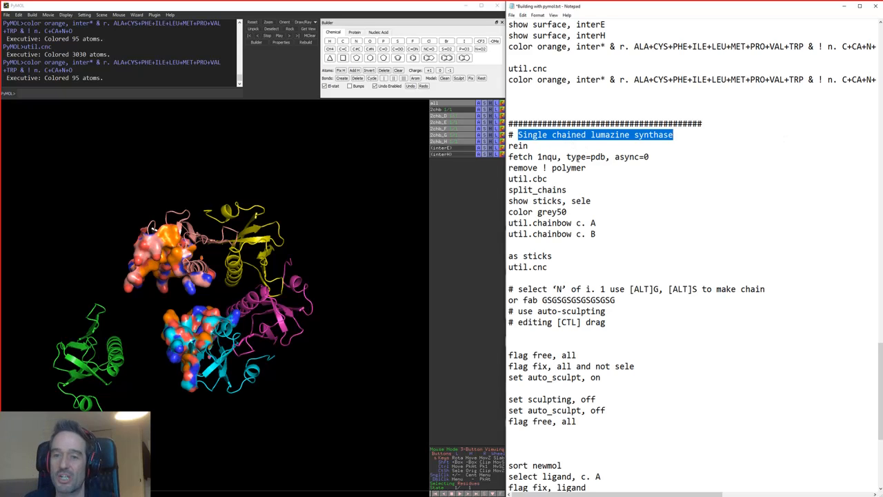
left_click_drag(519, 134, 688, 133)
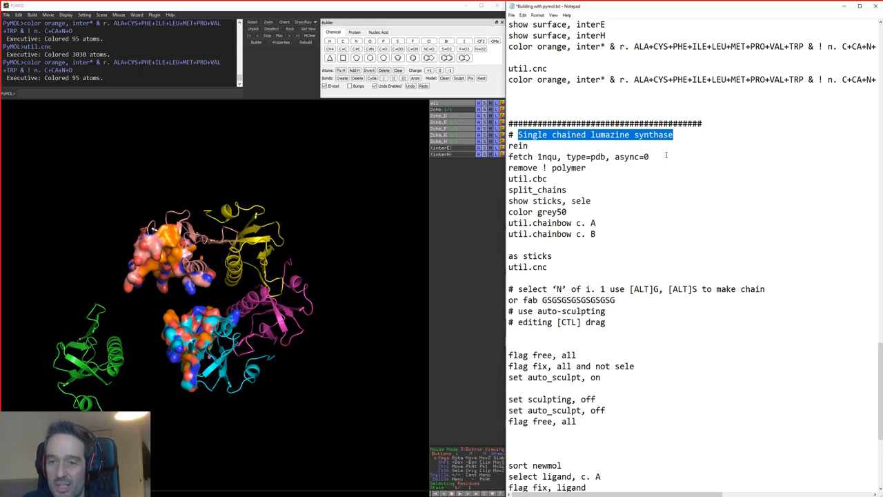
Reinitialize the session and load structure 1nqu by running "rein" and "fetch 1nqu, type=pdb, async=0"
left_click_drag(666, 156, 509, 145)
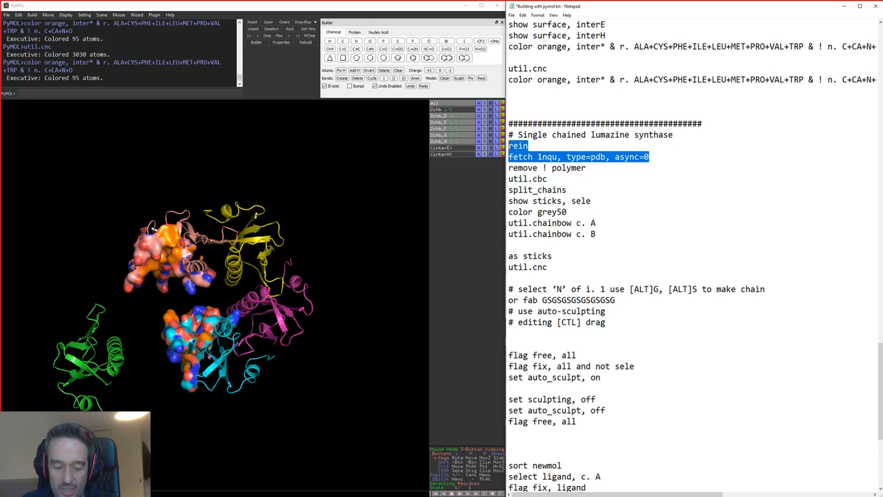
left_click(181, 92)
key("ctrl+v")
key("Return")
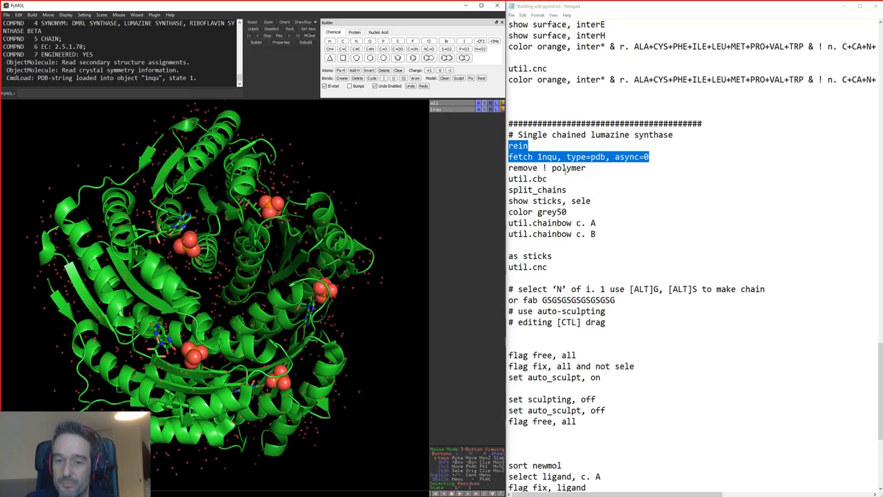
Remove all non-polymer atoms from 1nqu, color it by chain, and split it into separate chain objects
left_click_drag(508, 168, 606, 186)
key("ctrl+c")
left_click(227, 93)
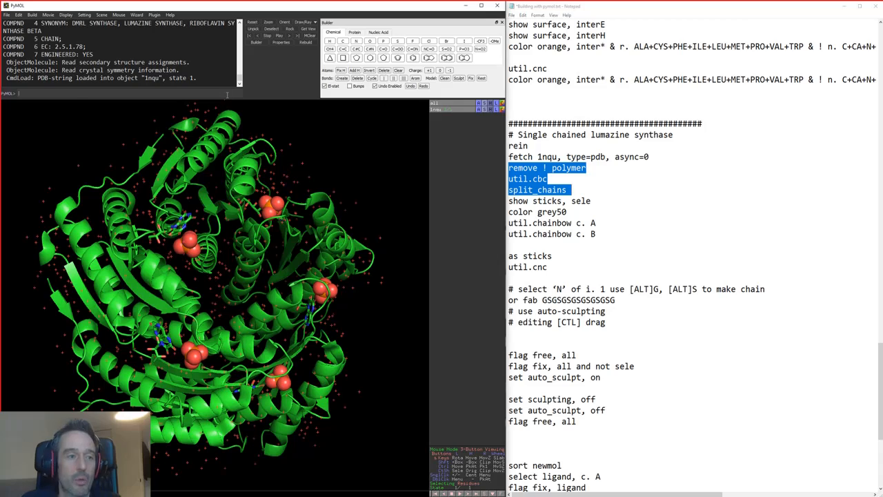
key("ctrl+v")
key("Return")
left_click_drag(154, 306, 227, 306)
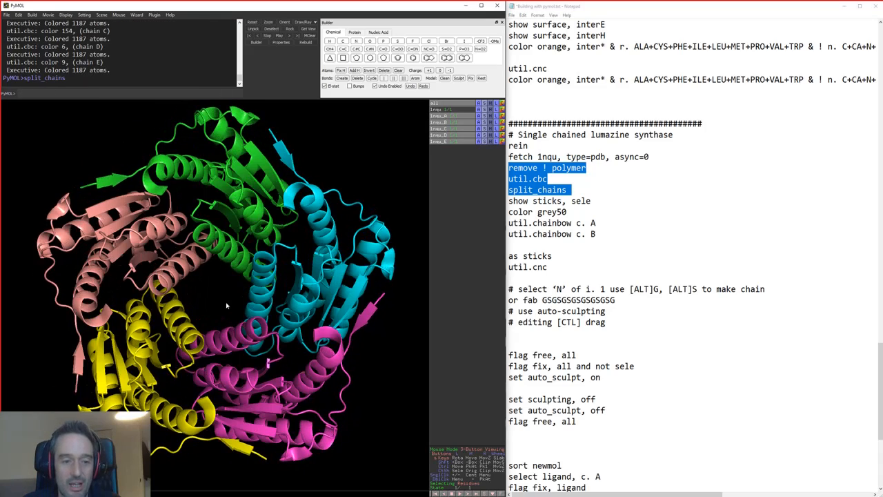
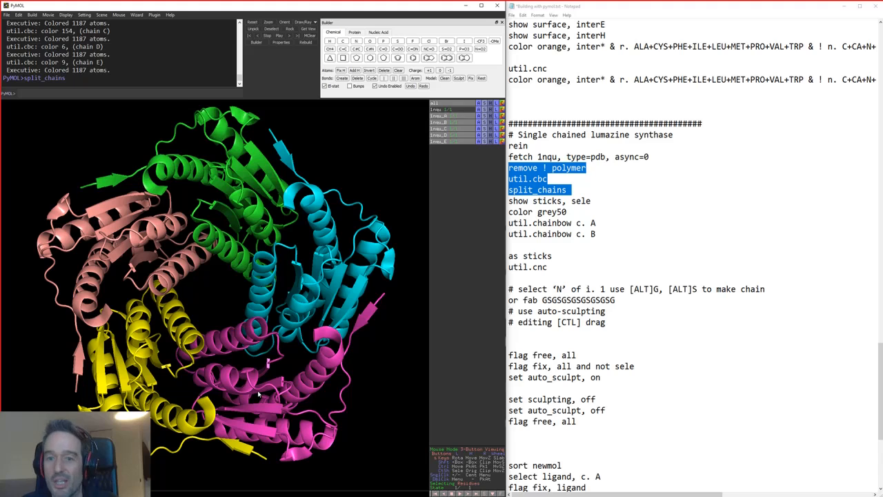
Run the notes' commands from "util.cbc" through "util.chainbow c. B" to color everything grey50 and rainbow-color chains A and B
right_click_drag(361, 366, 352, 321)
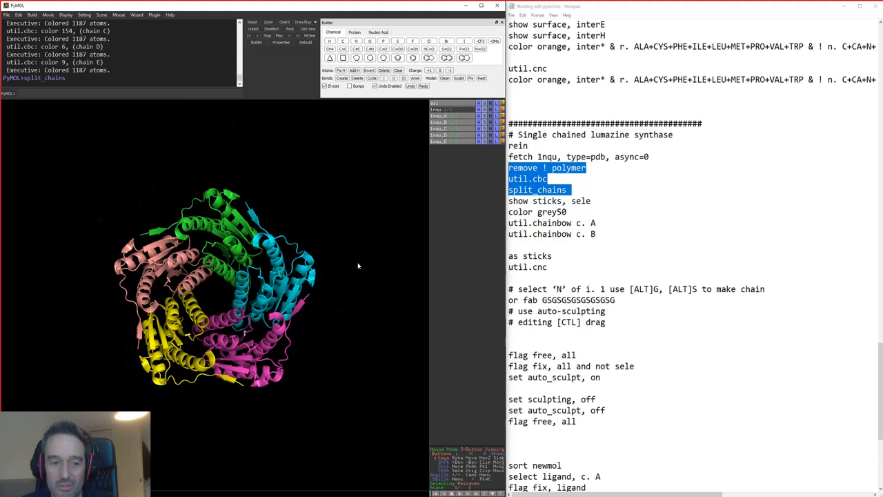
right_click_drag(359, 264, 349, 338)
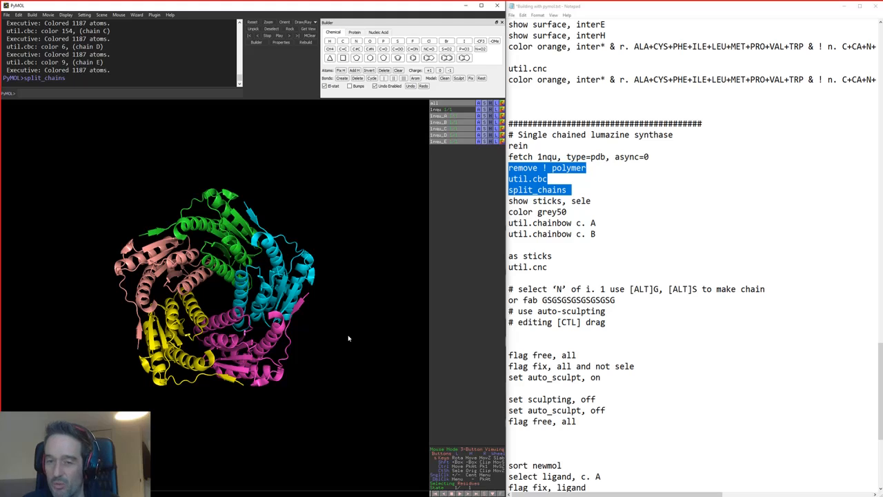
left_click(642, 214)
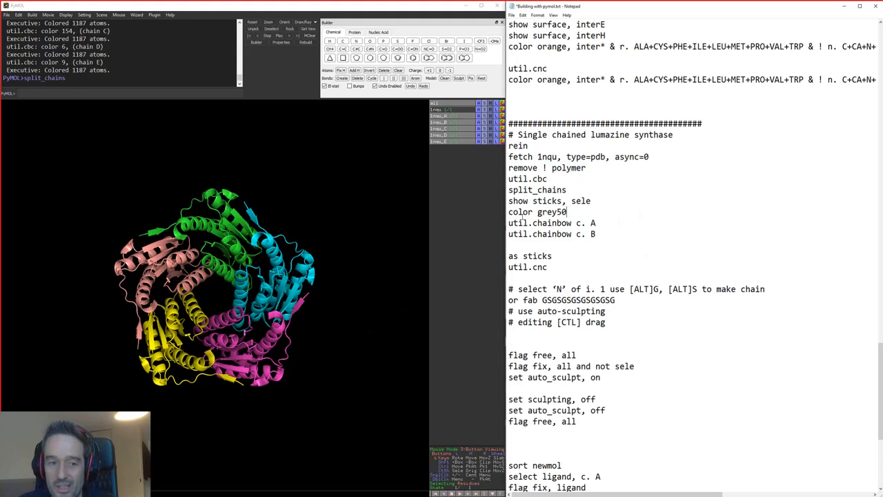
left_click_drag(283, 256, 240, 263)
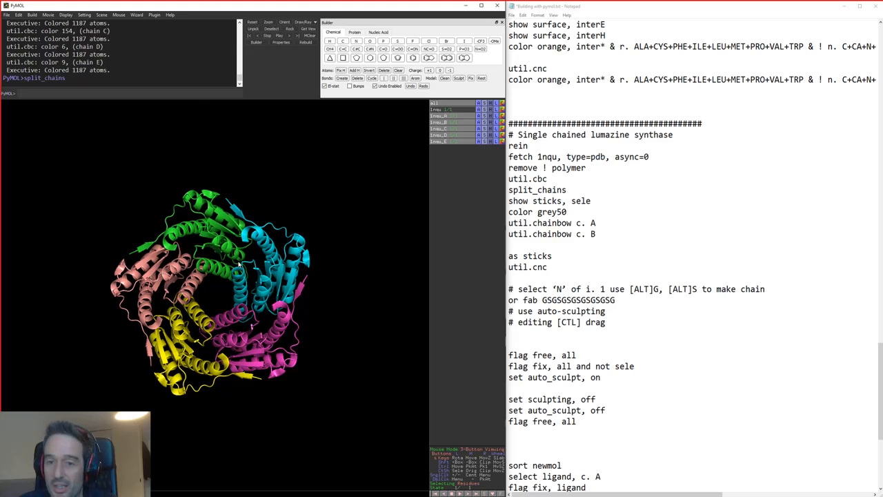
left_click_drag(509, 179, 626, 240)
key("ctrl+c")
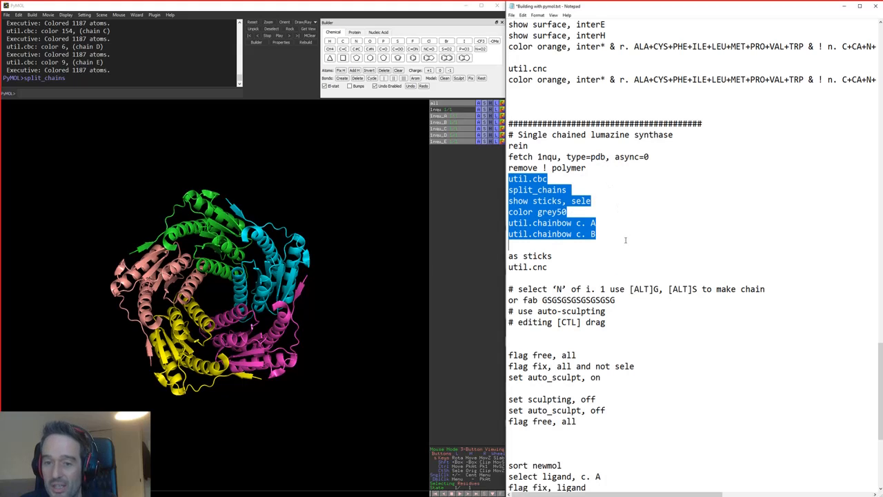
left_click(138, 94)
key("ctrl+v")
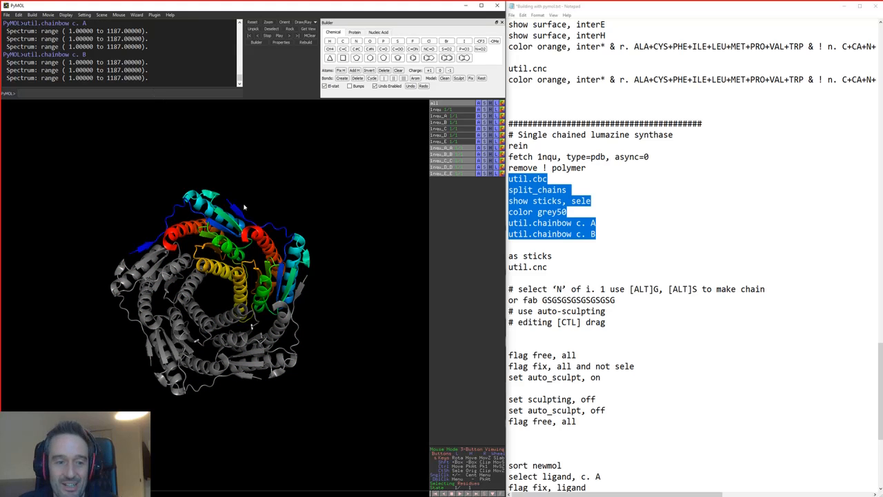
Display the pentamer as sticks and color its non-carbon atoms by element with "as sticks" and "util.cnc"
left_click_drag(243, 206, 239, 244)
left_click_drag(333, 299, 212, 285)
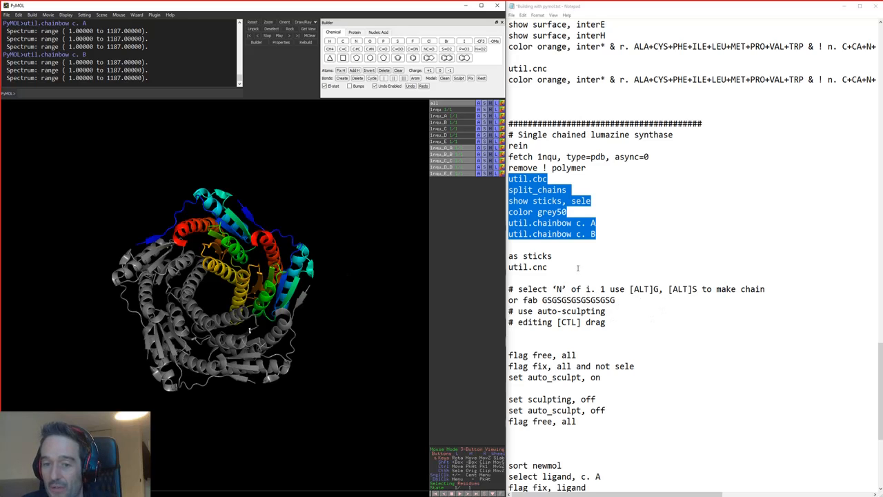
double_click(541, 256)
left_click_drag(508, 256, 548, 267)
key("ctrl+c")
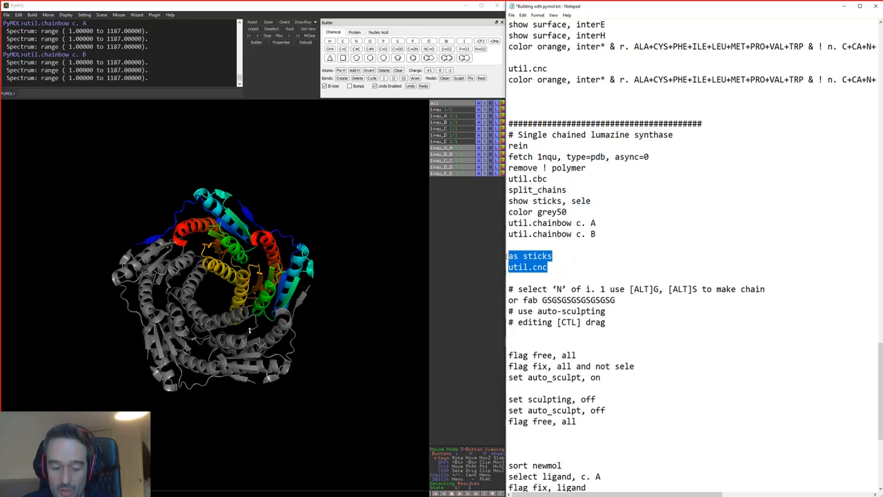
left_click(218, 92)
key("ctrl+v")
key("Return")
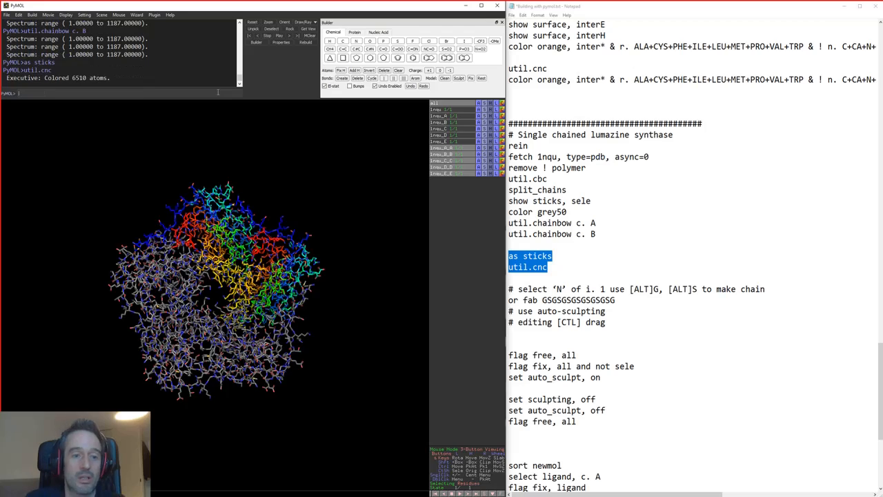
In editing mode, pick the N atom of MET 1 in chain B and build a linker onto it with "fab GSGSGSGSGSGSGSG"
right_click_drag(226, 163, 241, 254)
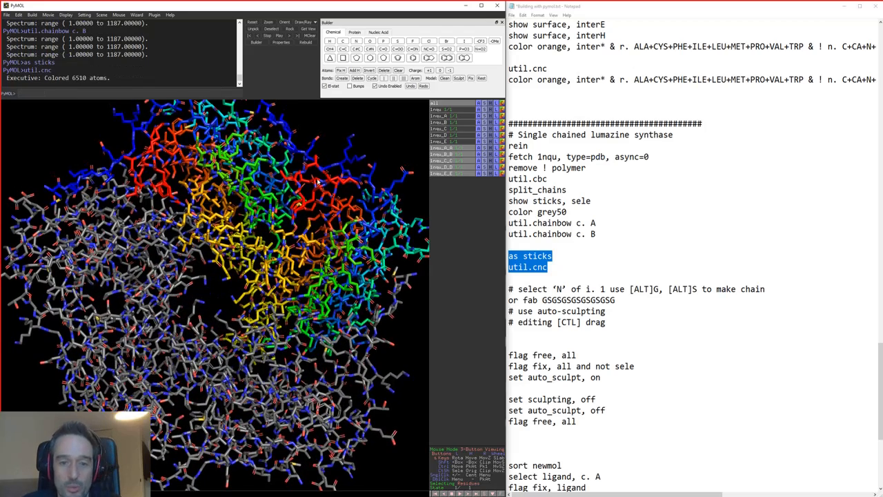
left_click_drag(262, 124, 276, 167)
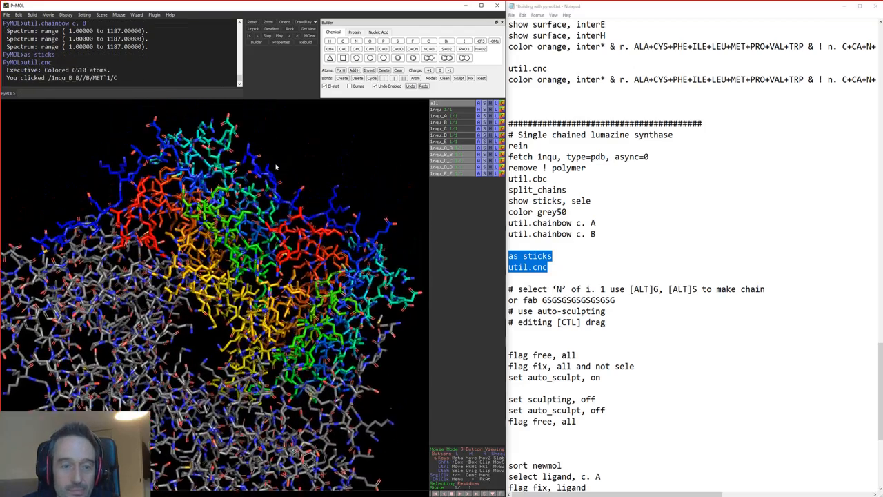
middle_click_drag(276, 166, 278, 273)
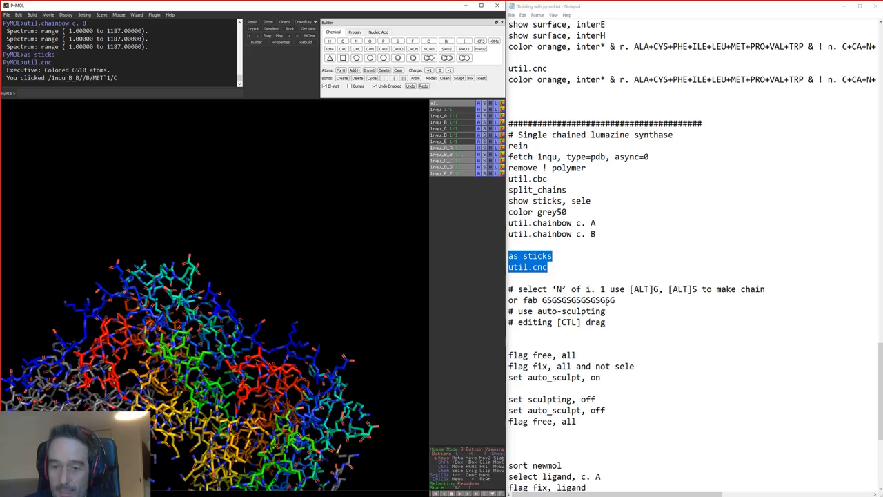
left_click(522, 289)
left_click(476, 456)
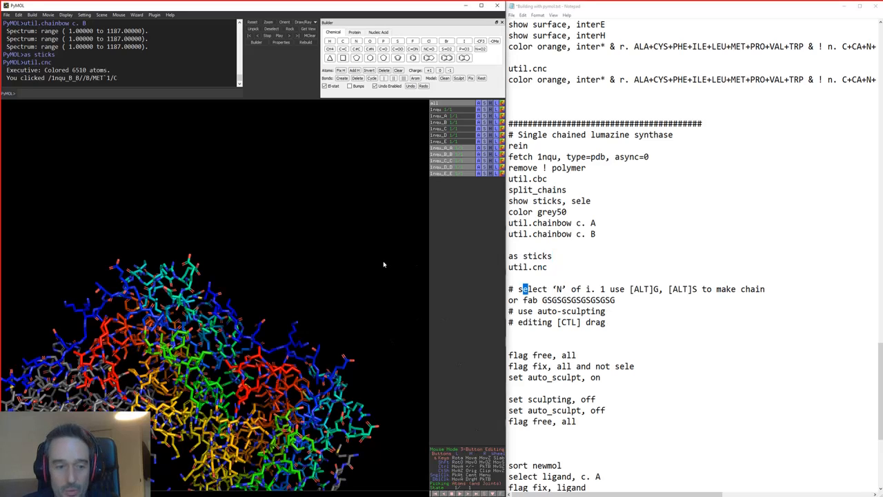
left_click(211, 285)
left_click_drag(221, 293, 312, 359)
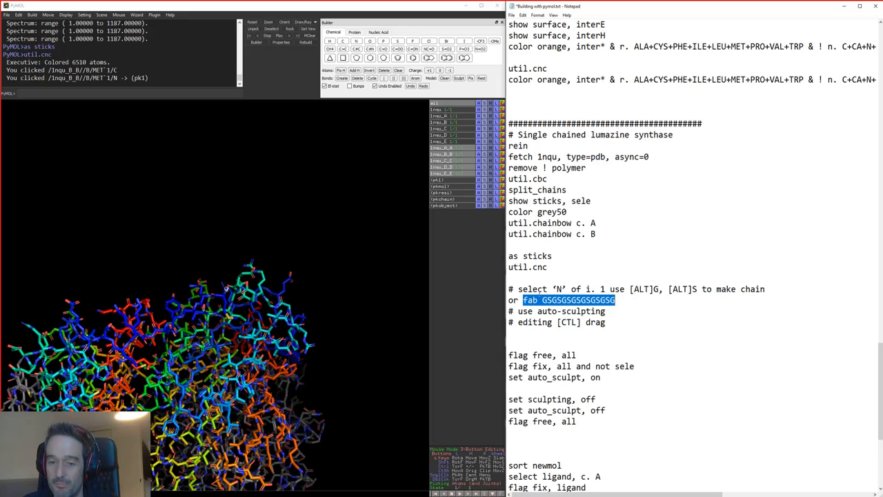
left_click(175, 92)
type("fab GSGSGSGSGSGSGSG")
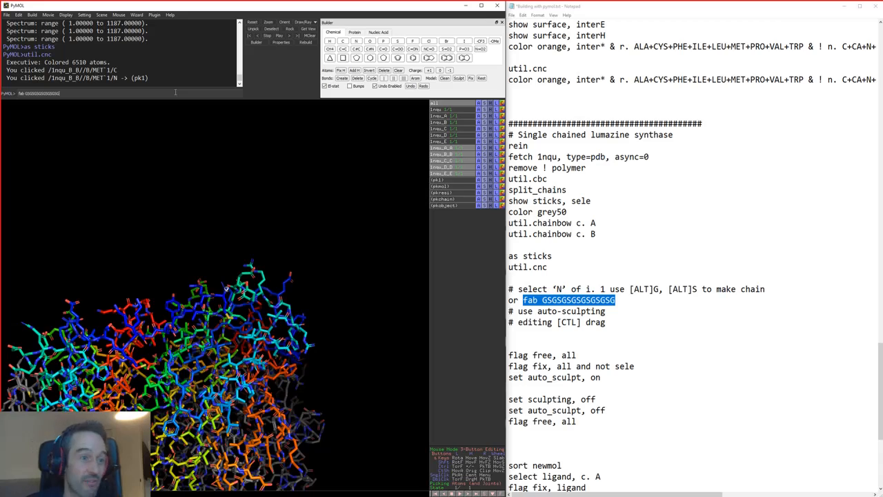
key("Return")
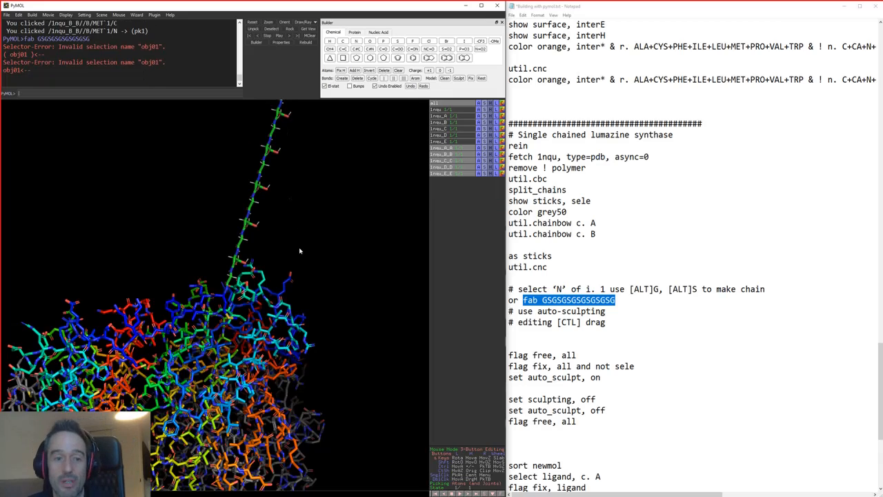
Flag every atom as free by running "flag free, all" from the notes
right_click_drag(299, 250, 307, 166)
left_click_drag(307, 166, 225, 329)
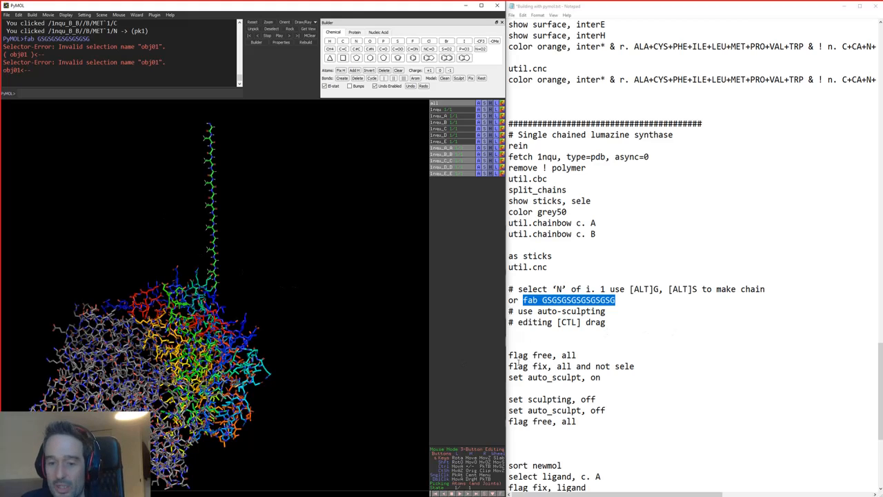
left_click_drag(509, 355, 591, 355)
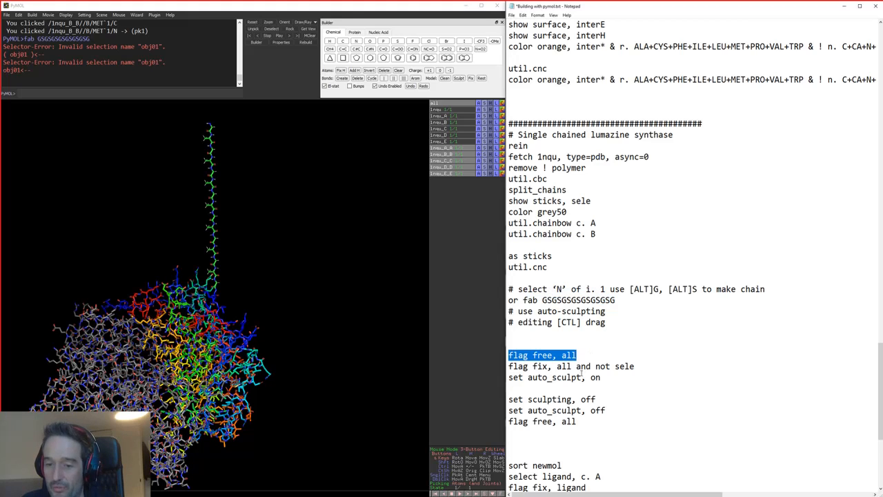
left_click_drag(528, 378, 577, 378)
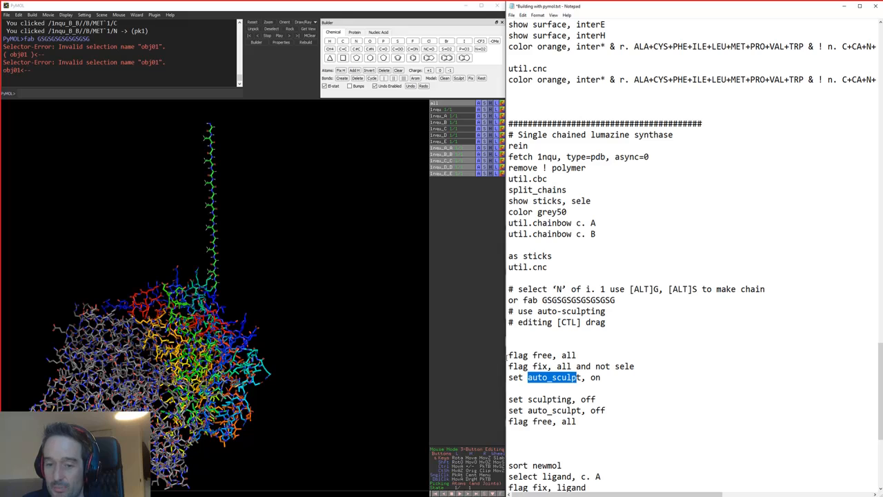
left_click_drag(509, 355, 553, 356)
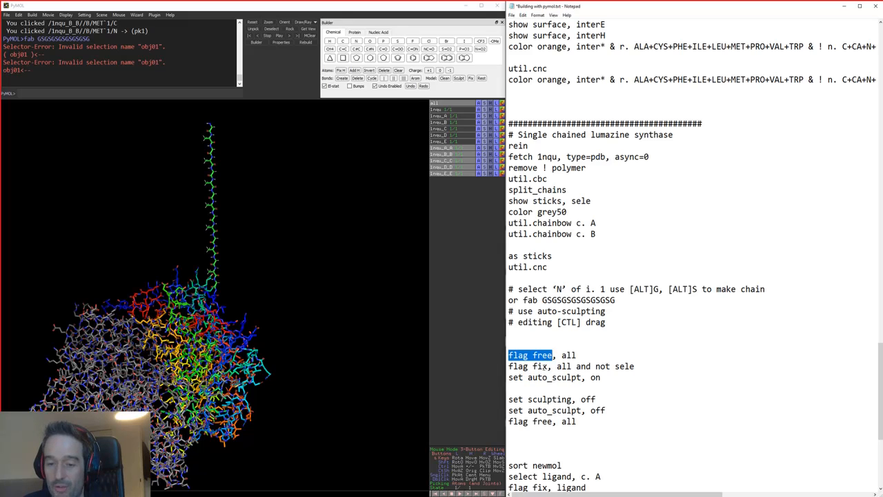
left_click_drag(508, 355, 591, 355)
key("ctrl+c")
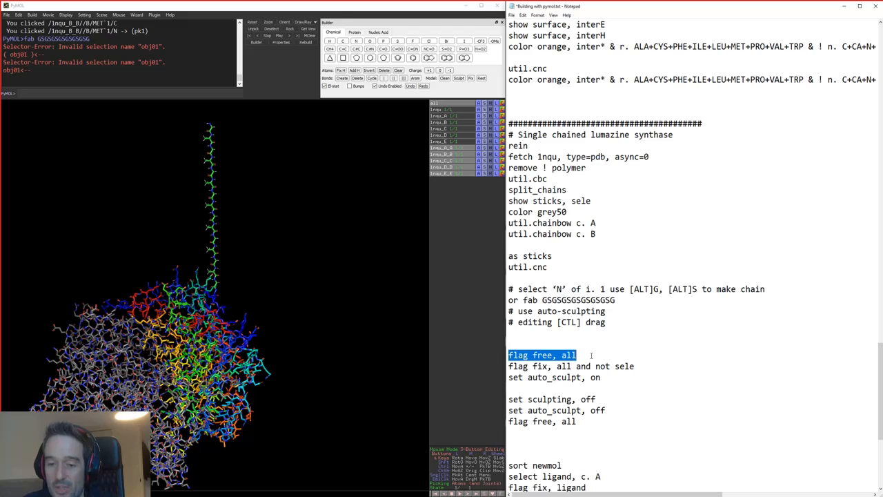
left_click(146, 92)
key("ctrl+v")
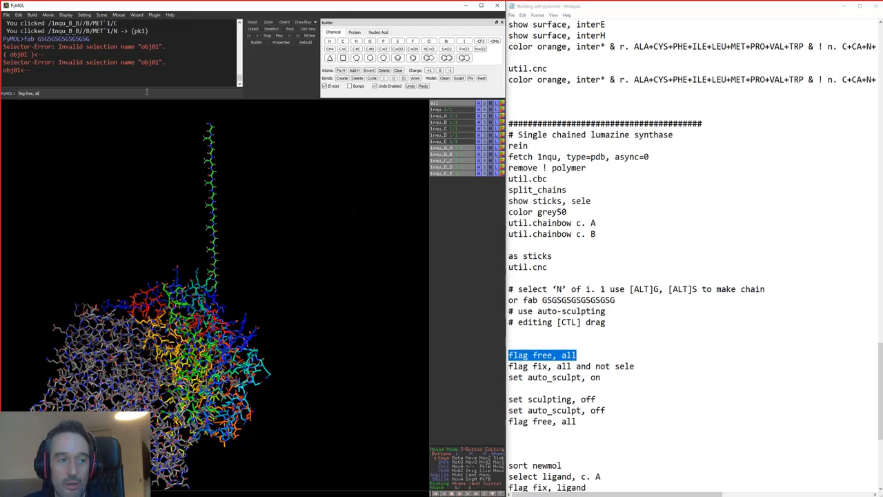
key("Return")
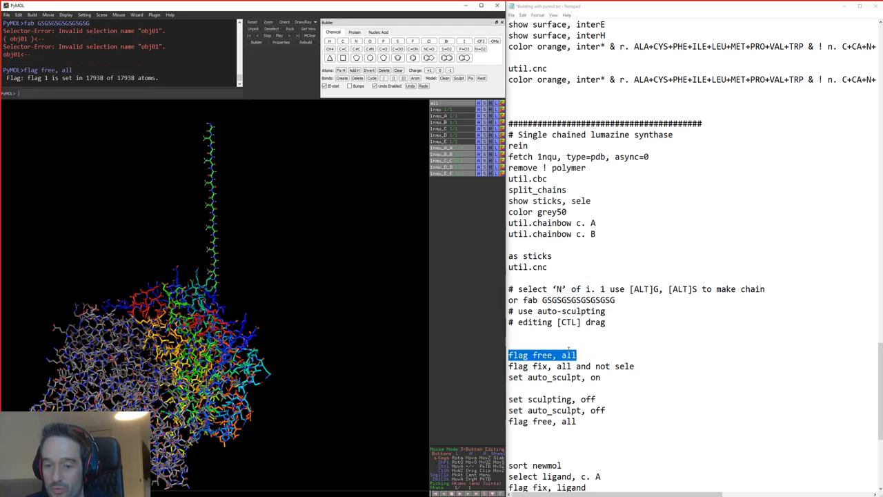
Select the linker residues in the chain B sequence, fix all other atoms with "flag fix, all and not sele", and turn auto_sculpt on
left_click_drag(509, 366, 641, 368)
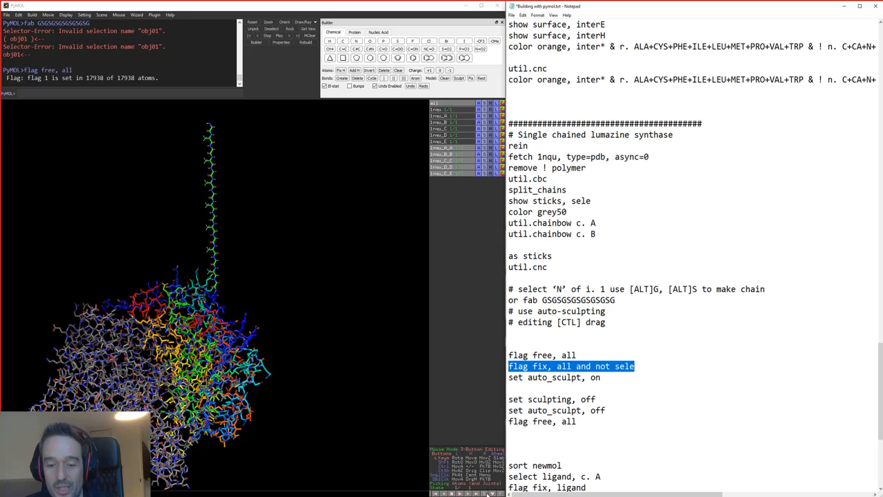
left_click(488, 493)
left_click_drag(36, 118, 78, 118)
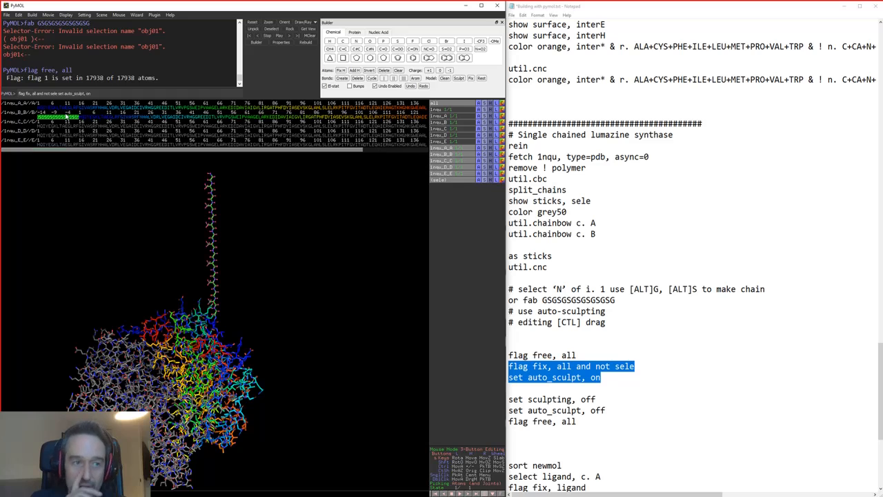
key("Return")
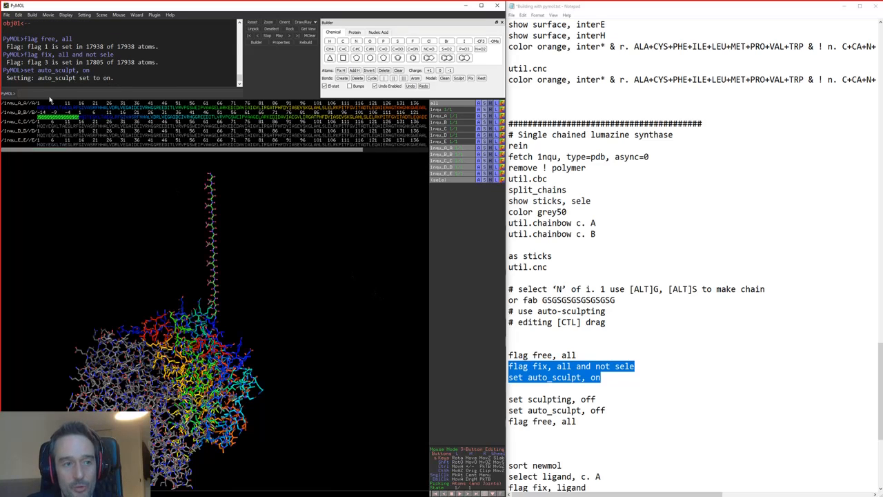
Clear the residue selection and sculpt the linker in editing mode, pulling its terminal GLY -14 N atom down toward the pentamer surface
left_click(484, 462)
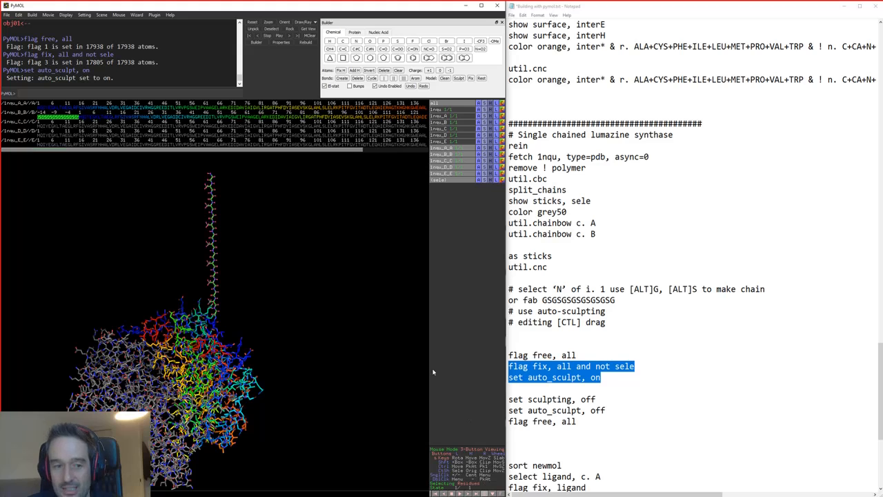
left_click(333, 250)
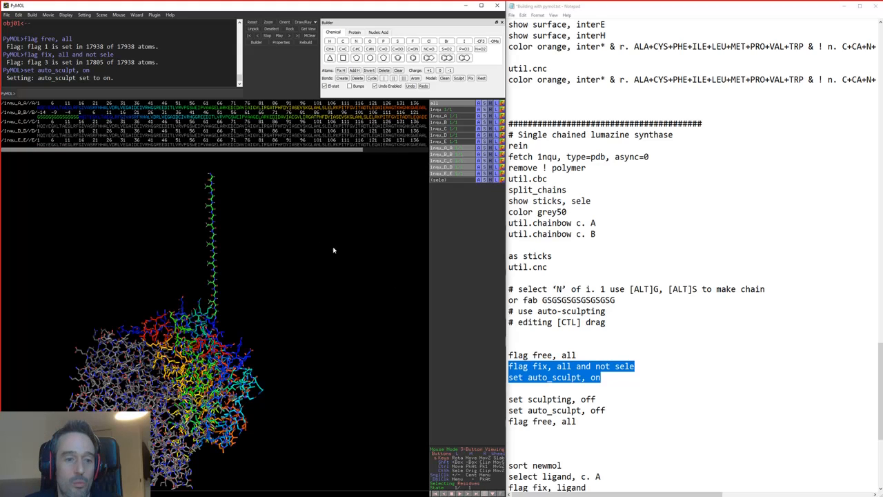
middle_click(210, 176)
middle_click_drag(272, 296, 295, 199)
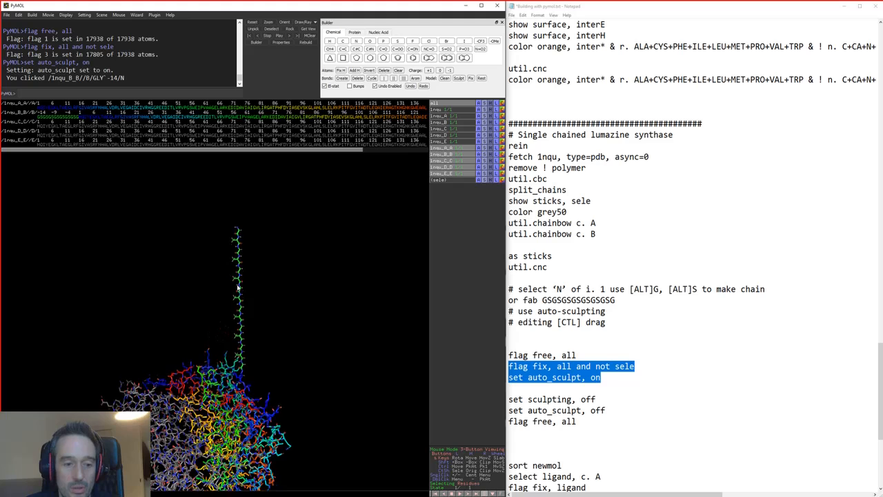
right_click_drag(296, 196, 308, 287)
middle_click_drag(305, 279, 323, 302)
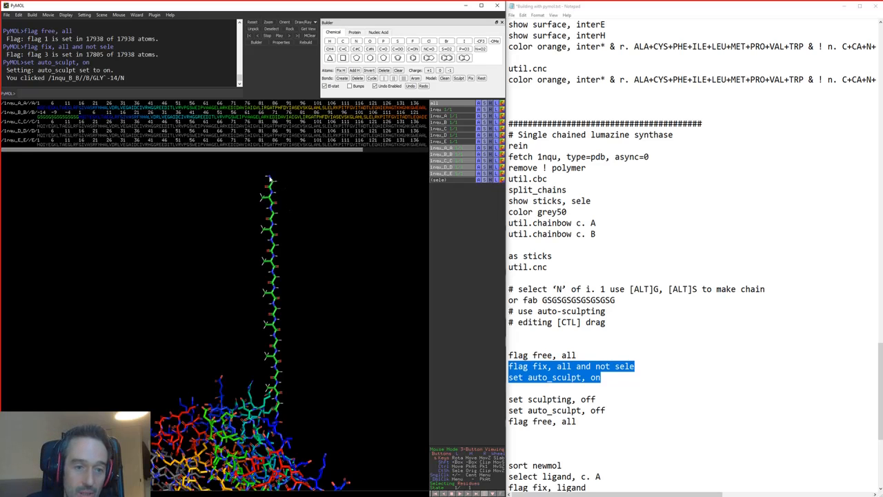
left_click_drag(269, 180, 191, 360, "ctrl")
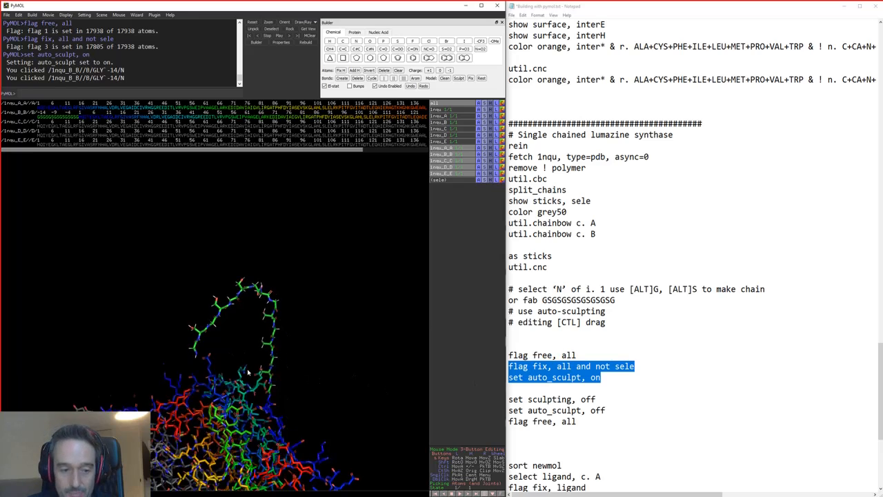
Pull the linker atoms SER -5 CA, GLY -10 C and GLY -14 CA to drape the chain over the pentamer surface toward chain A
middle_click_drag(230, 355, 294, 268)
right_click_drag(294, 268, 344, 303)
middle_click_drag(355, 248, 328, 309)
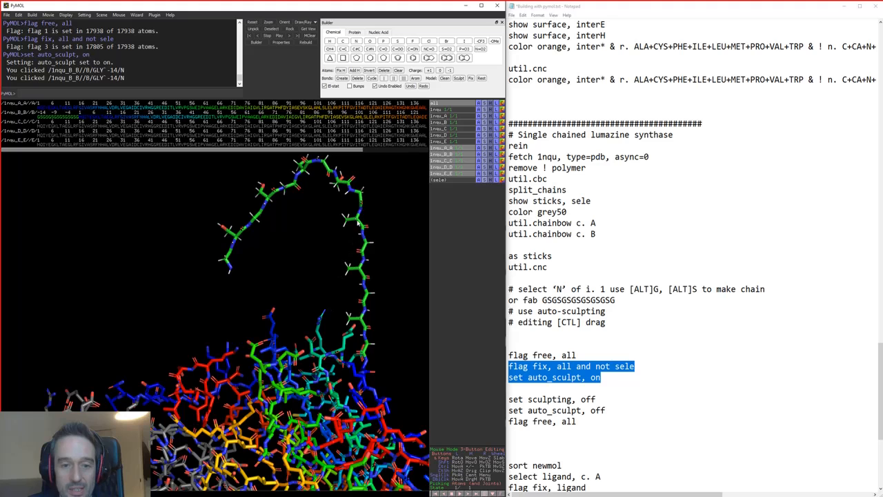
left_click_drag(358, 223, 297, 233, "ctrl")
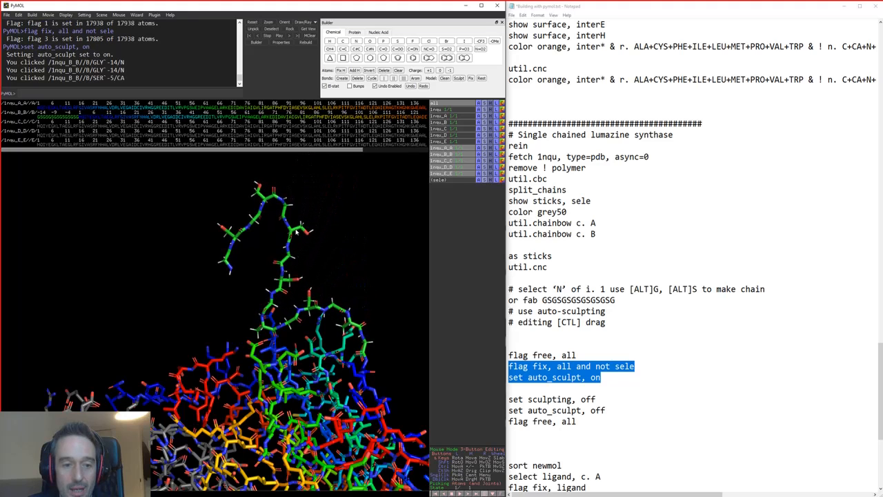
mouse_move(266, 197)
left_mouse_down("ctrl")
mouse_move(234, 241)
mouse_move(186, 353)
left_mouse_up("ctrl")
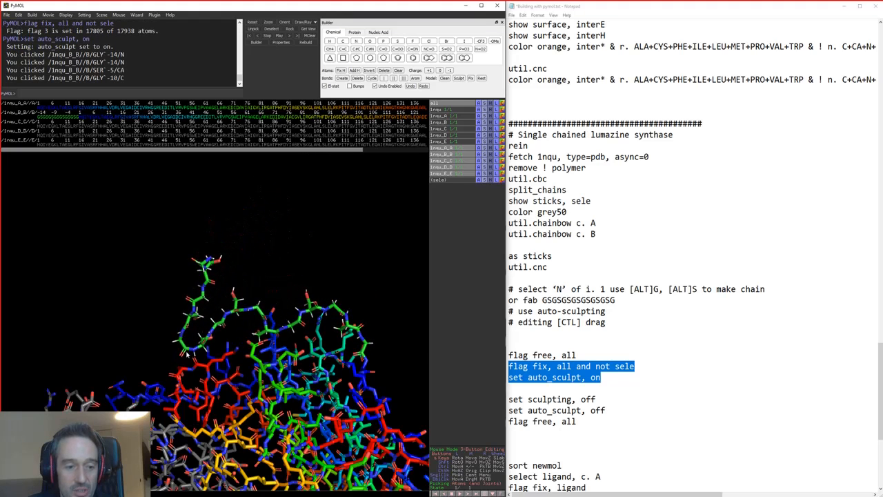
left_click_drag(204, 267, 121, 419, "ctrl")
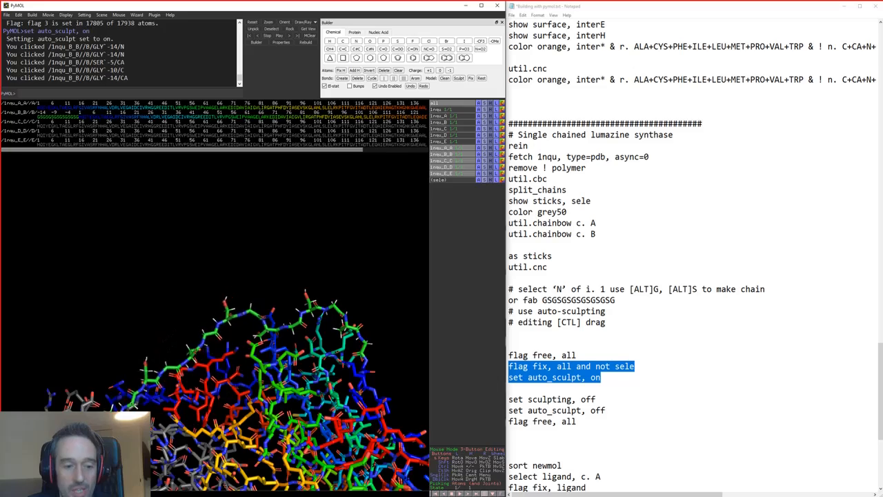
Locate the C-terminal end of chain A and identify its terminal oxygen atom beside the linker
left_click_drag(159, 386, 210, 358)
middle_click(212, 358)
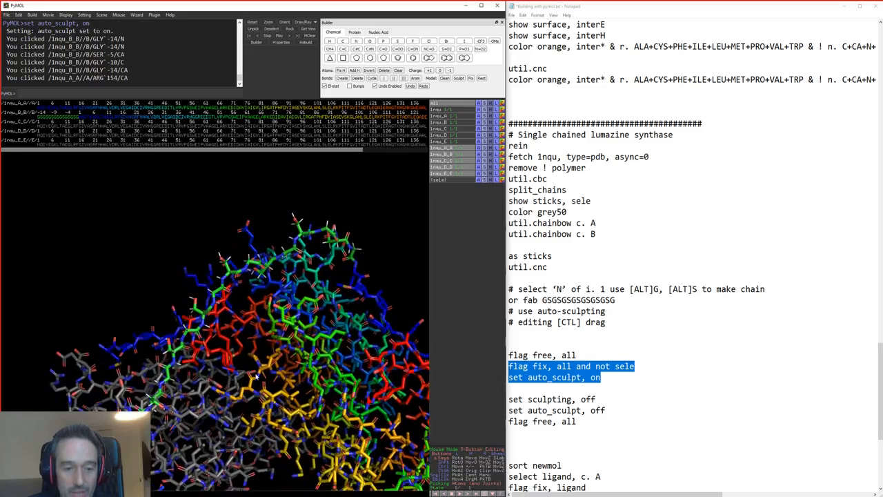
right_click_drag(257, 377, 297, 382)
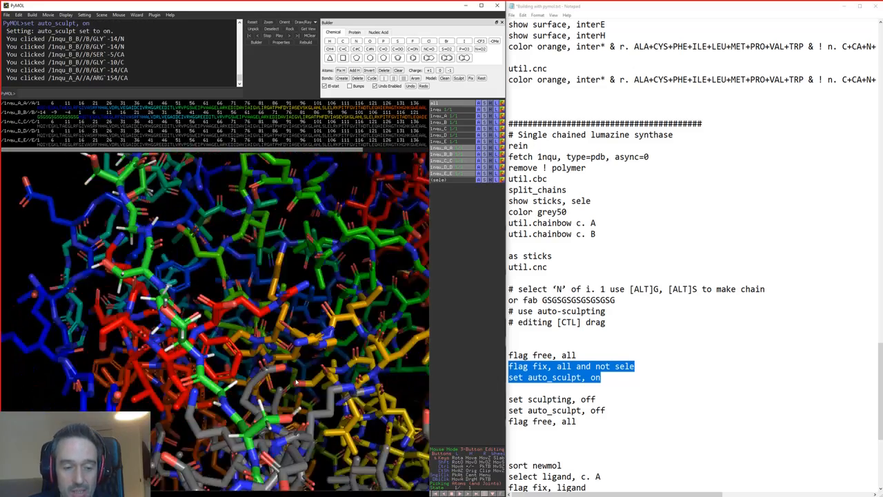
left_click_drag(296, 381, 232, 335)
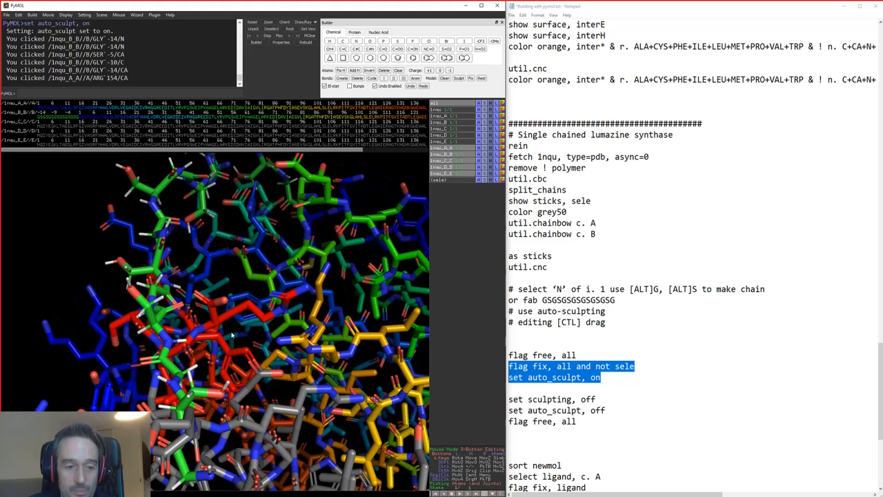
left_click(224, 299)
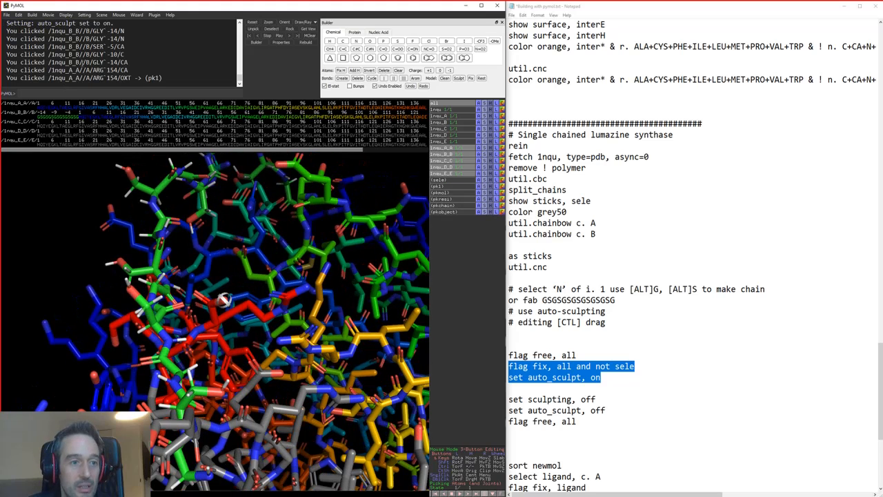
left_click_drag(118, 78, 169, 79)
left_click(40, 225)
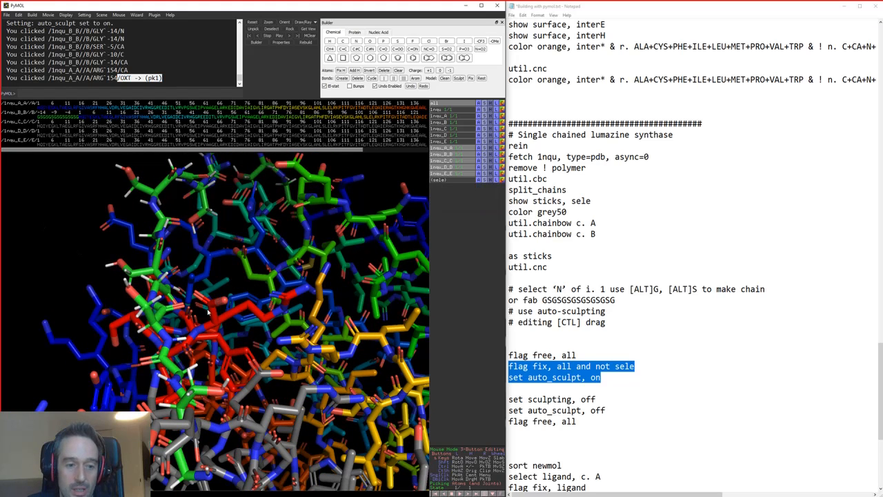
Reposition linker residues GLY -10, GLY -8, GLY -12 and GLY -14 by sculpting them around the C-terminus of chain A
left_click_drag(207, 312, 191, 361)
left_click_drag(174, 301, 194, 225, "ctrl")
left_click_drag(170, 178, 196, 167, "ctrl")
left_click_drag(200, 228, 214, 325)
left_click_drag(203, 336, 234, 293, "ctrl")
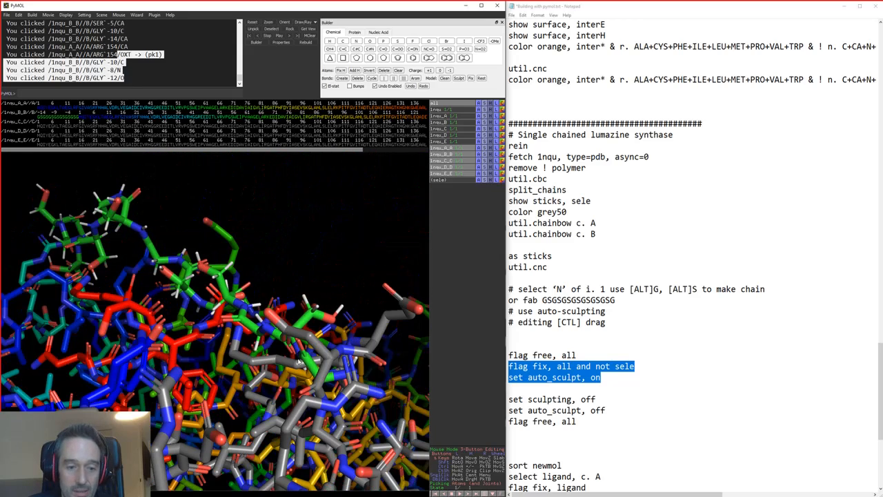
left_click_drag(270, 366, 76, 388, "ctrl")
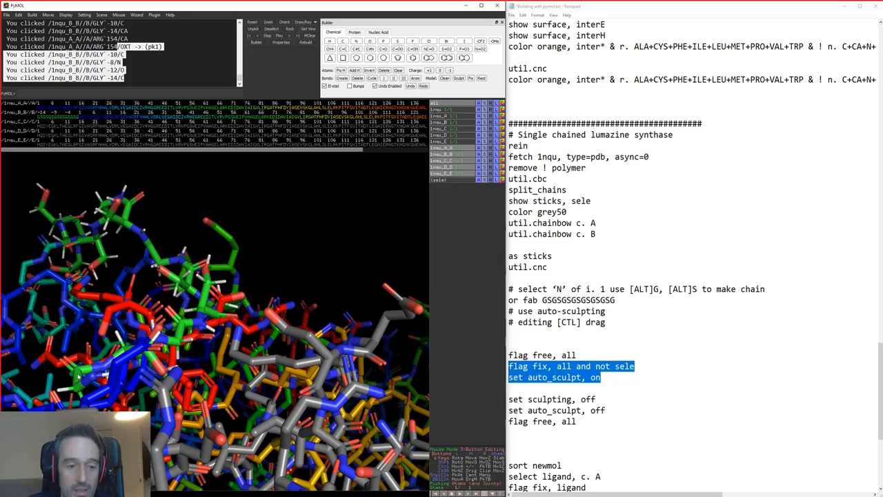
Fine-tune linker residues SER -11, SER -9 and GLY -10 by sculpting them closer to the chain A C-terminus
left_click_drag(200, 255, 249, 348)
left_click(188, 330)
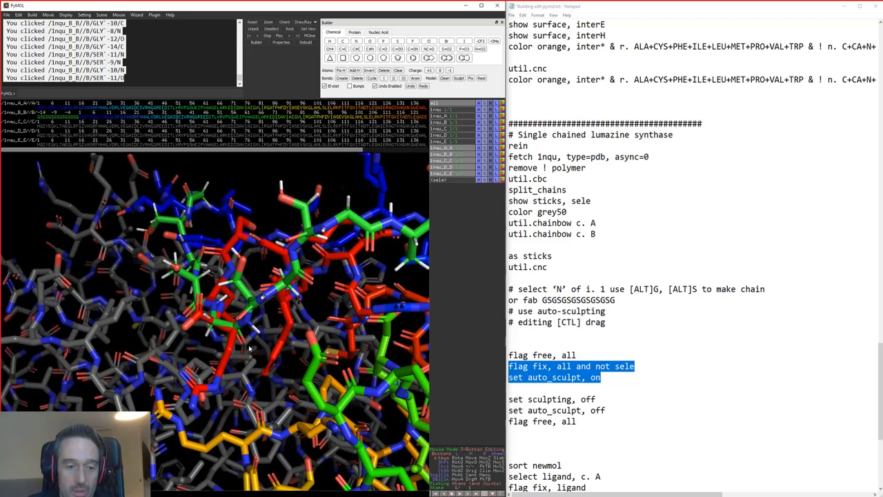
right_click_drag(233, 334, 263, 271)
left_click_drag(262, 272, 180, 254, "ctrl")
mouse_move(185, 312)
left_mouse_down("ctrl")
mouse_move(214, 327)
mouse_move(192, 328)
mouse_move(220, 301)
mouse_move(216, 294)
mouse_move(107, 336)
mouse_move(238, 318)
left_mouse_up("ctrl")
left_click(192, 328)
left_click(242, 317)
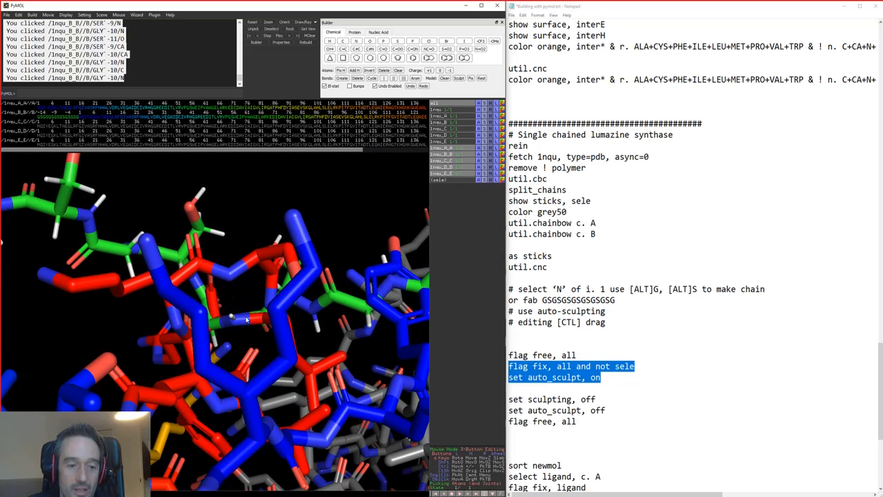
Stop sculpting and free all atoms by running "set sculpting, off", "set auto_sculpt, off" and "flag free, all" from the notes
left_click(592, 421)
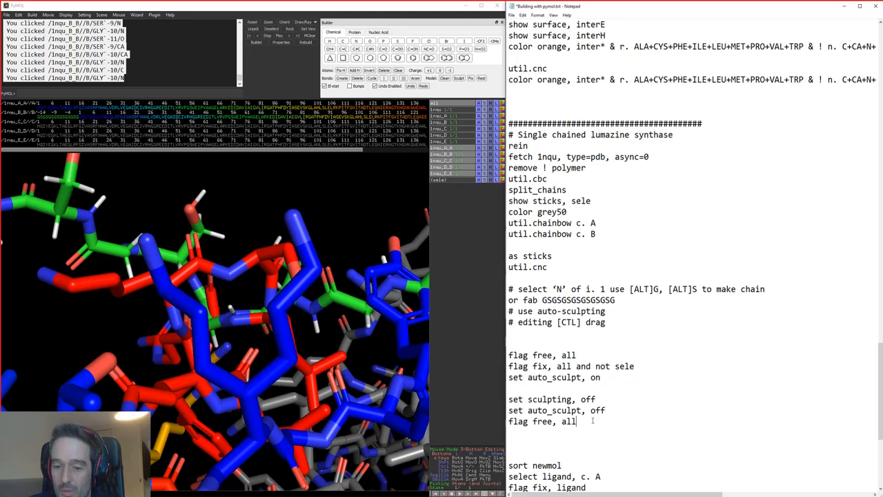
left_click_drag(591, 420, 506, 397)
key("ctrl+c")
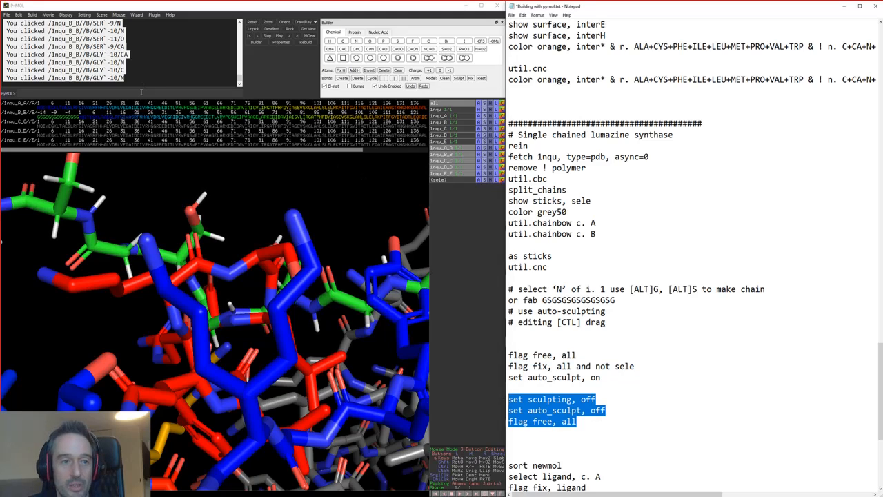
left_click(141, 92)
key("ctrl+v")
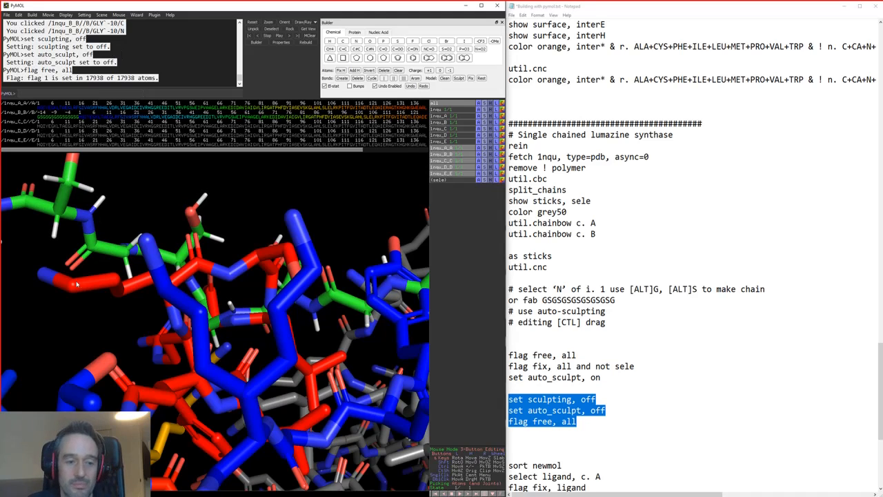
Select the first five linker residues, -14 to -10, in the chain B sequence and remove their atoms
left_click_drag(77, 284, 247, 316)
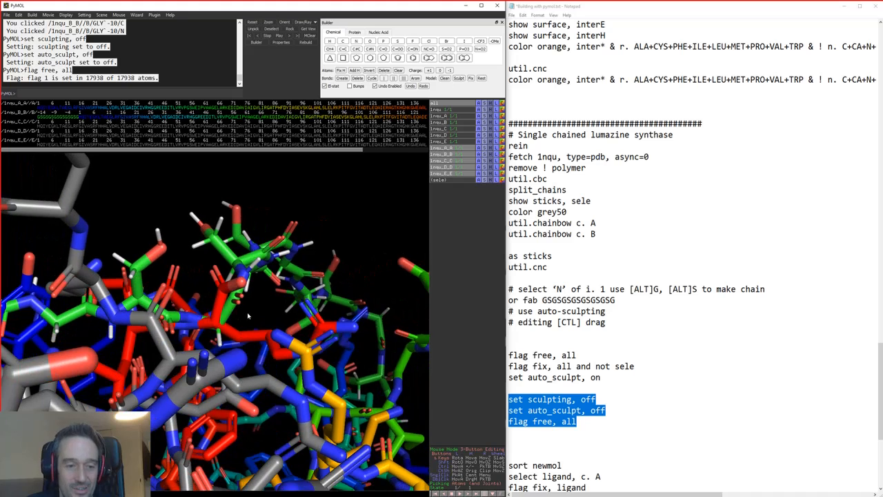
right_click_drag(248, 316, 200, 414)
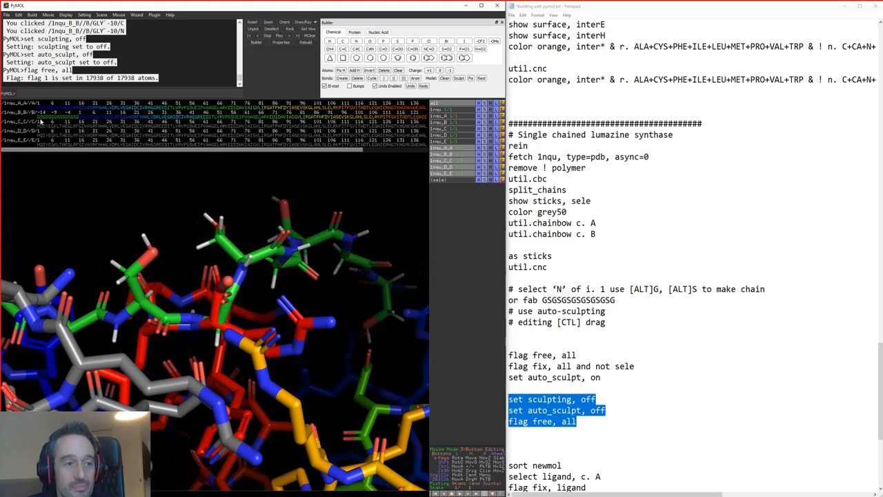
left_click_drag(40, 120, 50, 119)
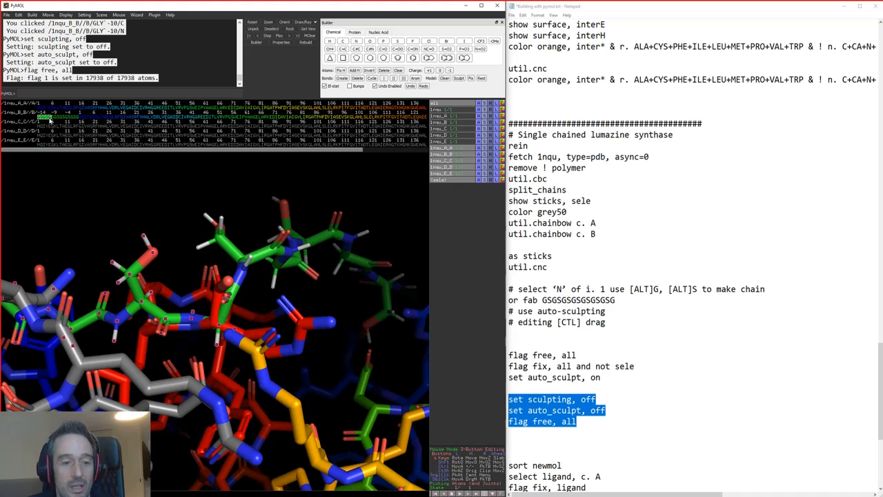
left_click(478, 180)
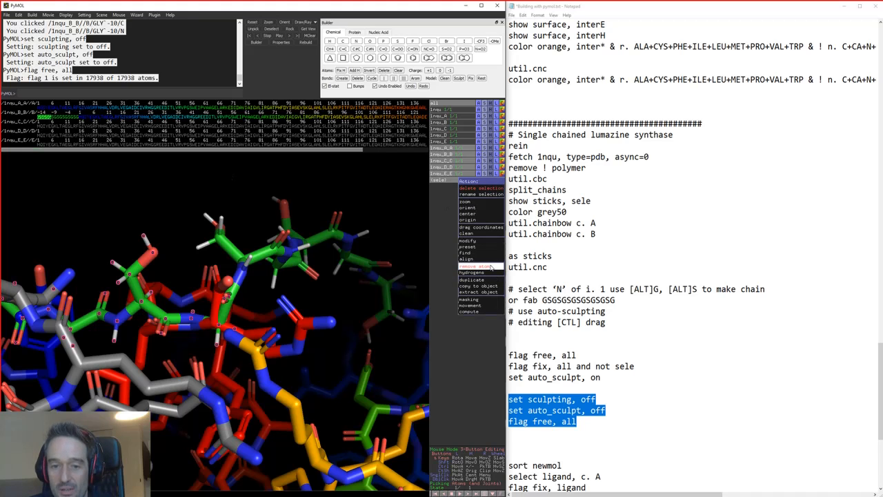
left_click(490, 267)
Select only the OXT atom of ARG 154 in chain A and remove it
left_click_drag(276, 297, 225, 326)
left_click(458, 462)
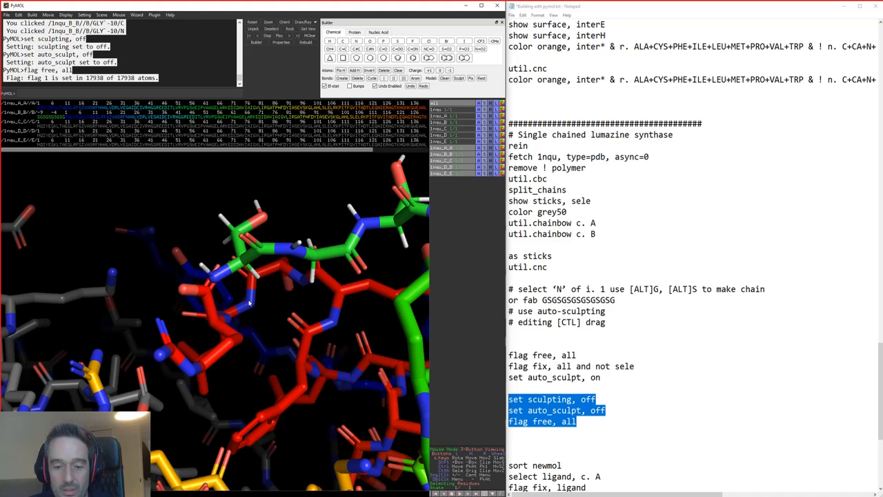
left_click(193, 291)
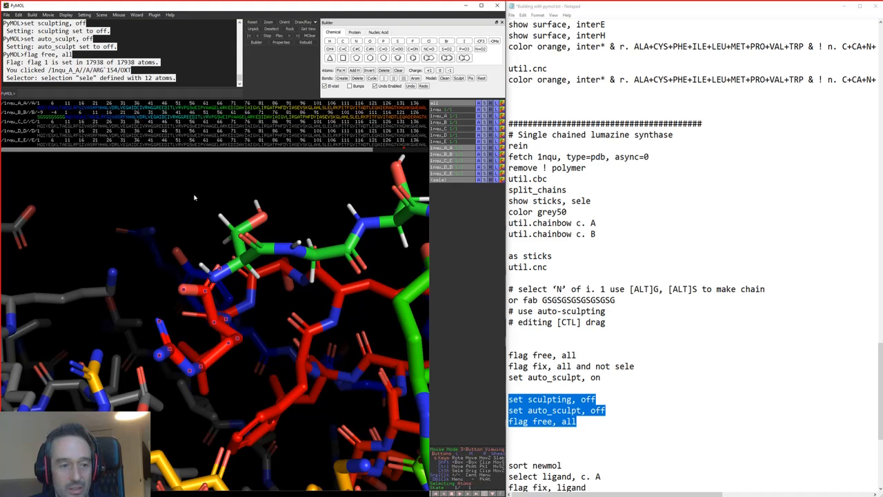
left_click(184, 283)
left_click(186, 289)
left_click_drag(188, 289, 229, 307)
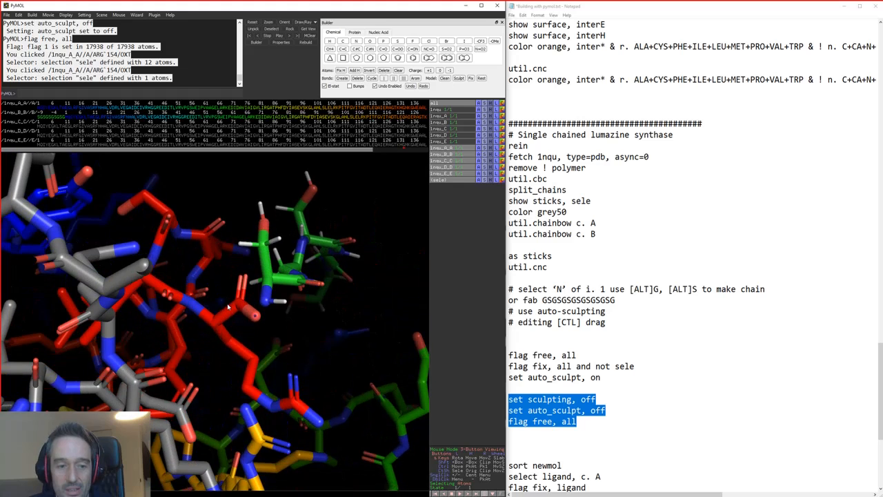
left_click(478, 180)
left_click(488, 269)
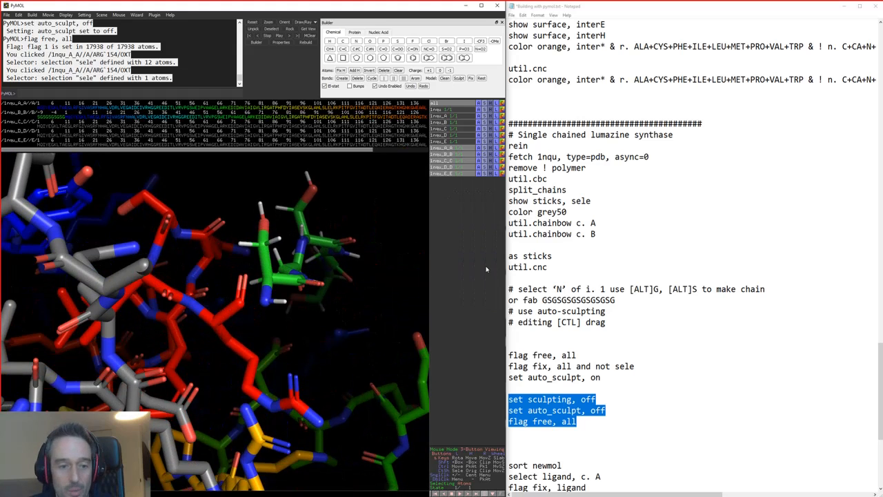
Adjust the facing ends by rotating the ARG 154 C–CA bond in chain A and the linker's SER -9 N–CA bond
left_click_drag(332, 315, 169, 279)
right_click(198, 312, "ctrl")
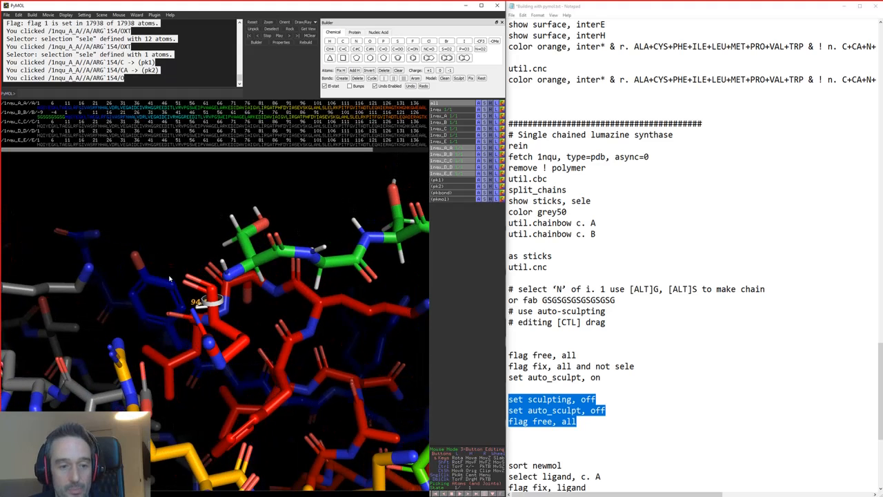
right_click(234, 274, "ctrl")
left_click_drag(223, 263, 265, 172, "ctrl")
left_click(265, 172)
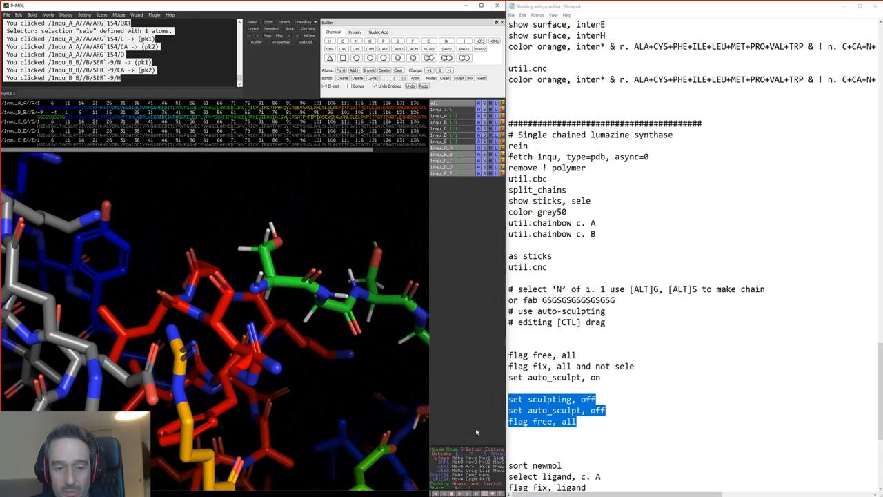
Examine the shortened linker across the whole pentamer and review the following create, align and alter commands in the notes
left_click(371, 277)
left_click_drag(278, 209, 304, 312)
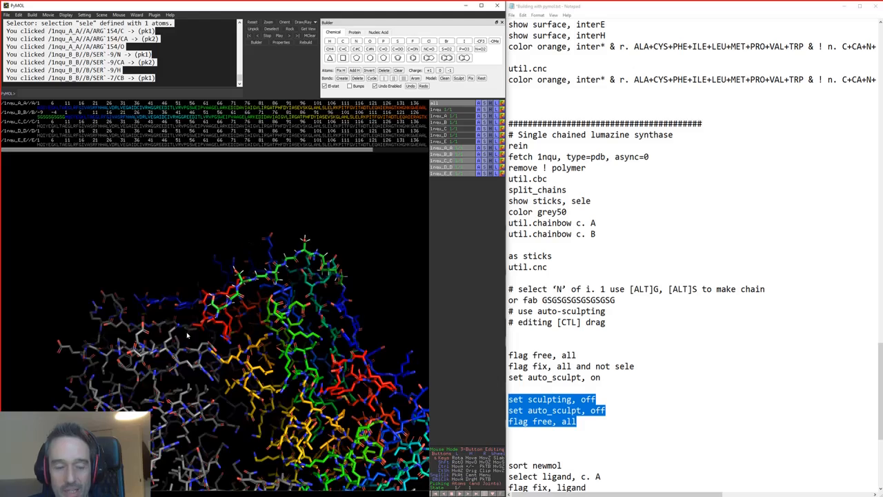
left_click_drag(187, 334, 293, 398)
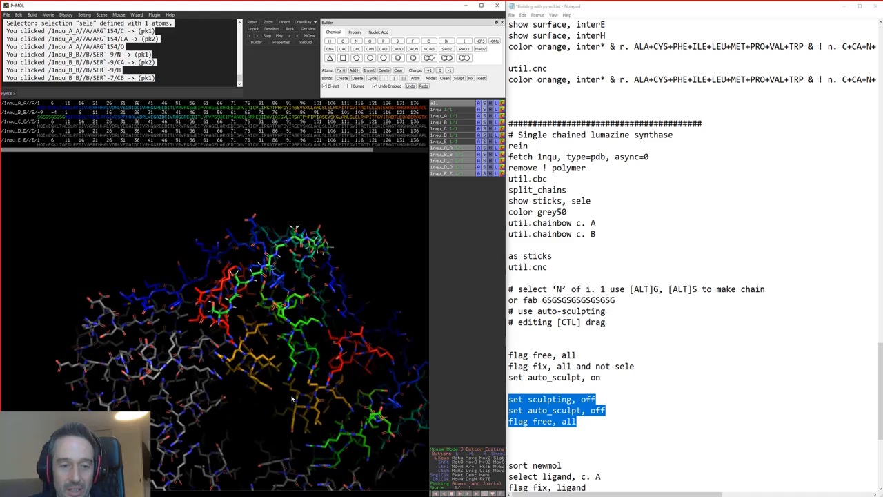
middle_click_drag(292, 398, 269, 307)
right_click_drag(269, 308, 292, 343)
left_click_drag(292, 343, 315, 361)
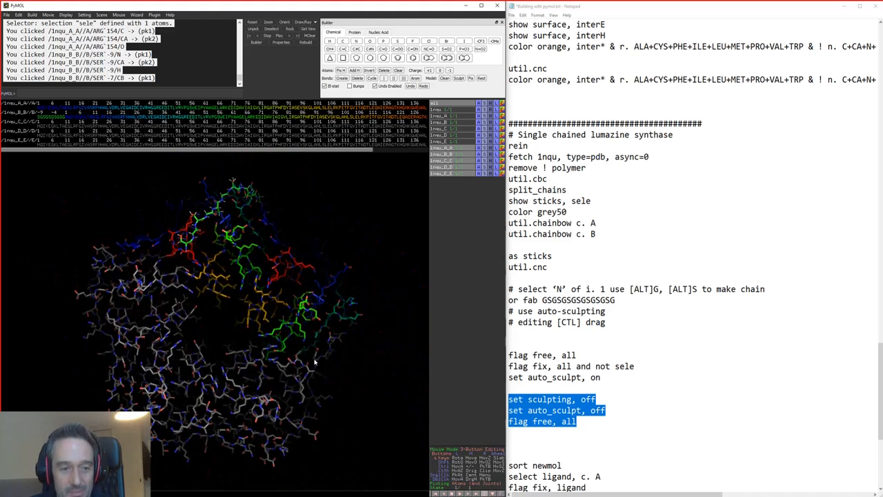
left_click(545, 432)
scroll(655, 422, "down", 6)
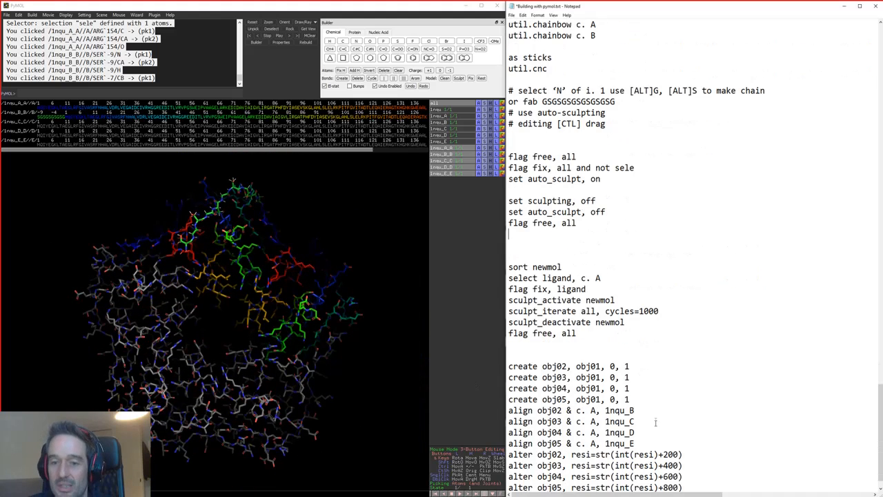
Select all of chains A and B by whole chain and copy the selection to a new object
scroll(656, 353, "down", 1)
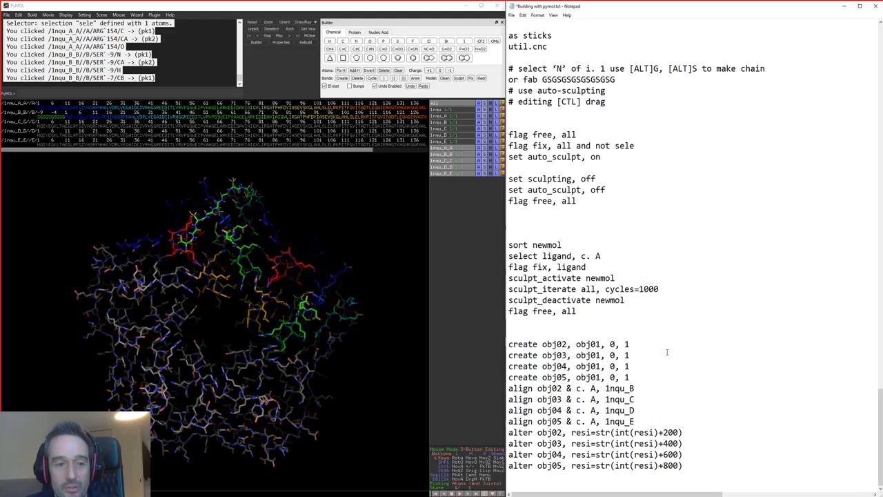
left_click(320, 107)
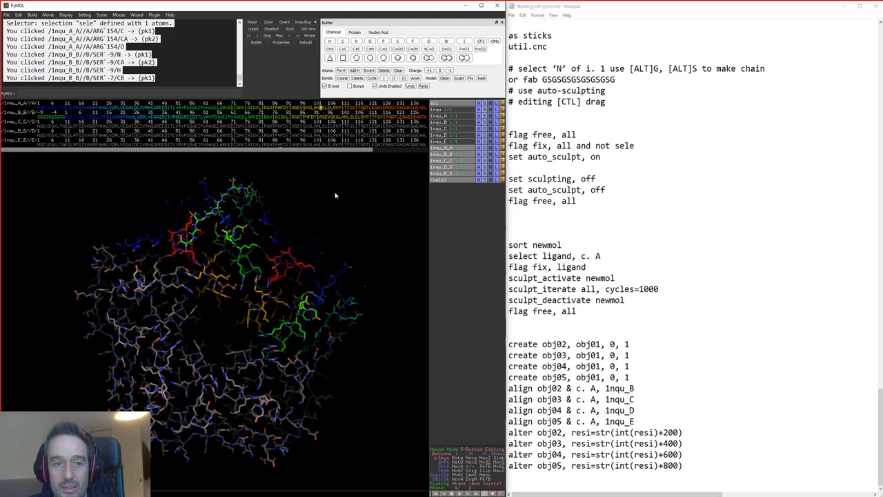
left_click(474, 474)
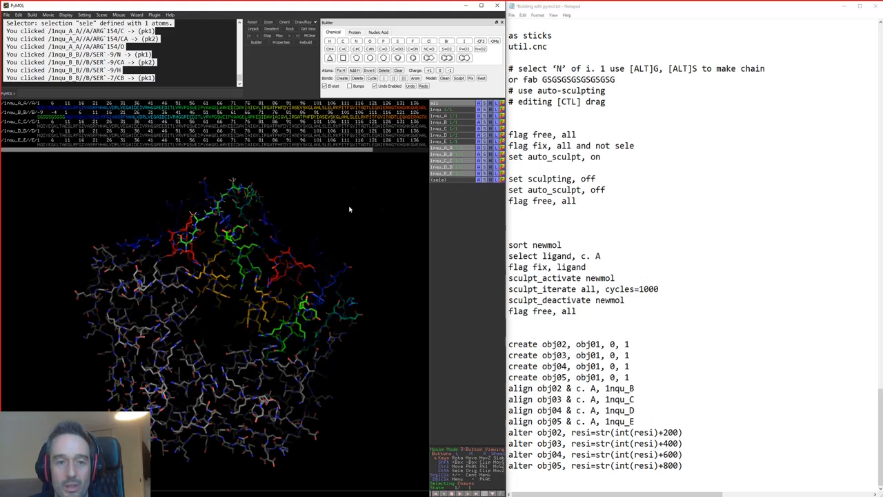
left_click(315, 107)
left_click(317, 118)
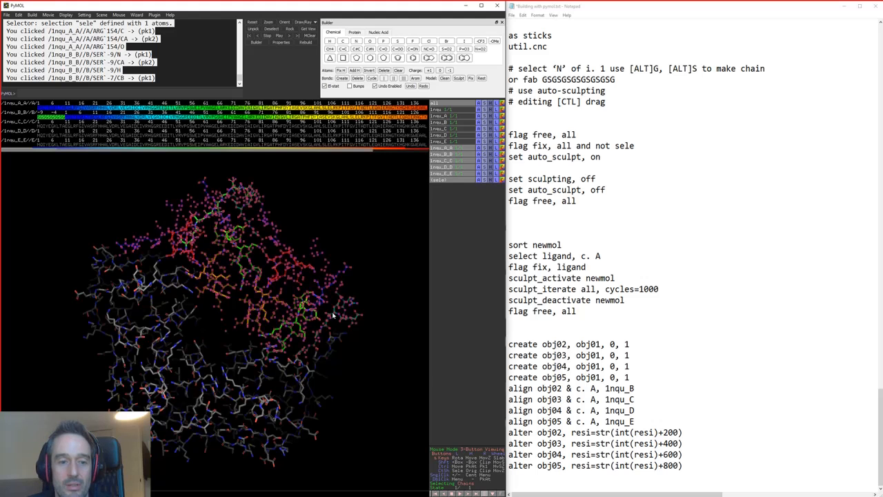
mouse_move(321, 302)
left_mouse_down()
mouse_move(335, 304)
mouse_move(316, 305)
left_mouse_up()
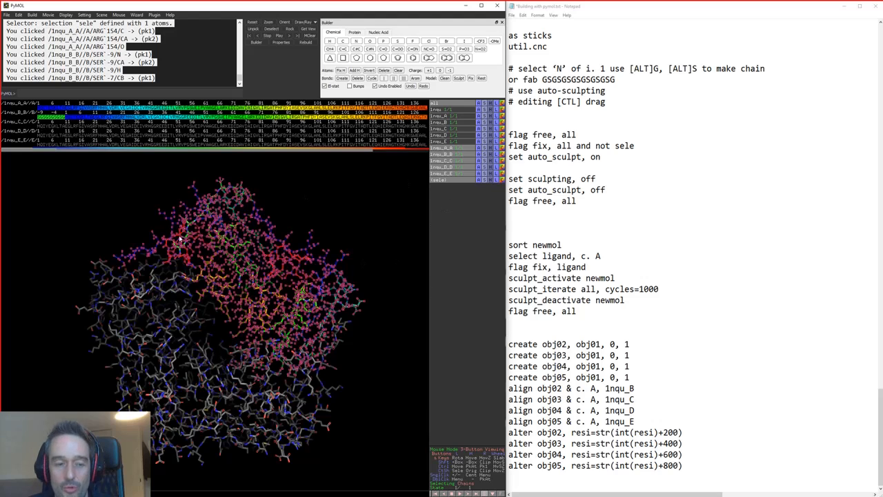
left_click(479, 181)
mouse_move(478, 285)
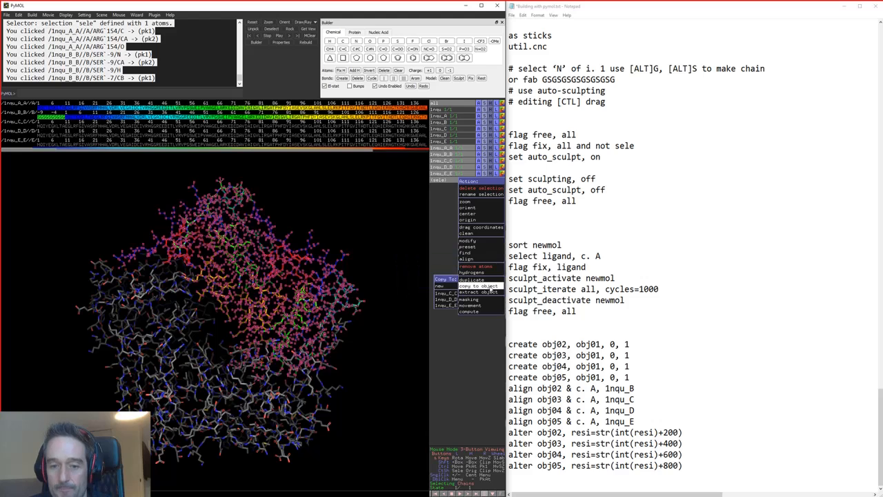
left_click(445, 285)
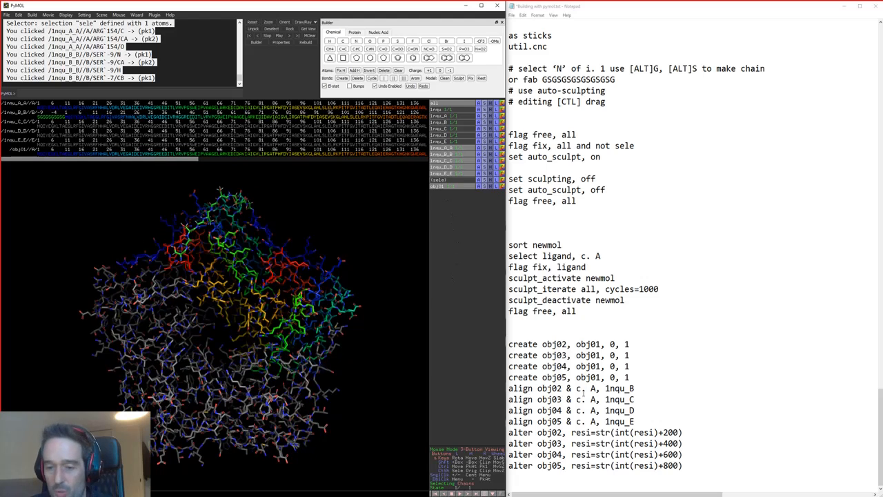
Run the notes' create commands to make obj02, obj03, obj04 and obj05 as copies of obj01
left_click_drag(510, 343, 716, 376)
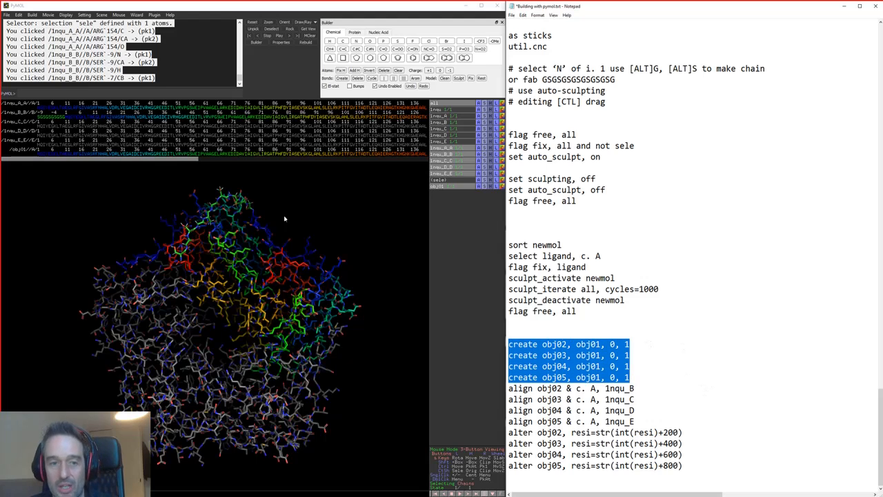
key("ctrl+c")
left_click(164, 92)
key("ctrl+v")
key("Return")
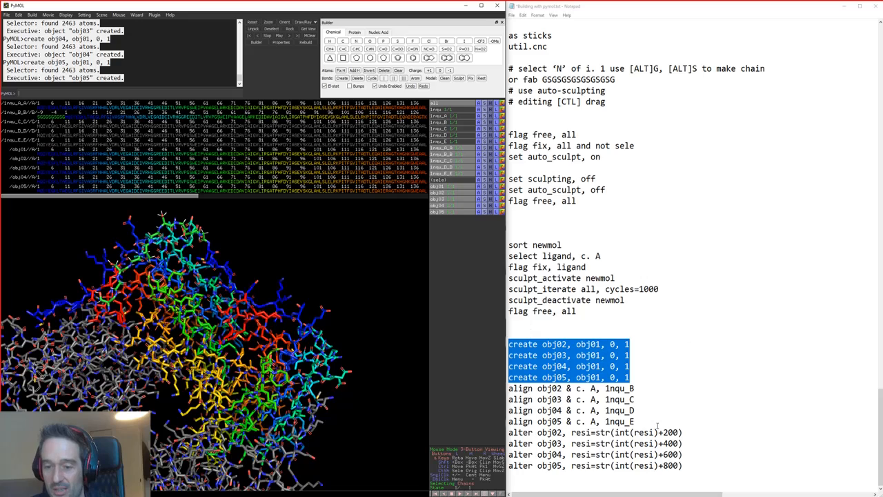
Align chain A of obj02, obj03, obj04 and obj05 to 1nqu_B, 1nqu_C, 1nqu_D and 1nqu_E using the notes' align commands
left_click_drag(657, 426, 487, 385)
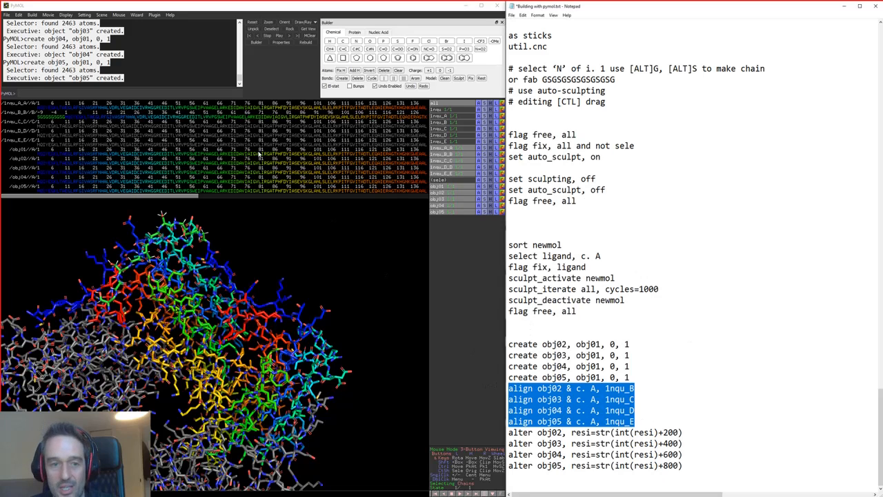
key("ctrl+c")
left_click(210, 92)
key("ctrl+v")
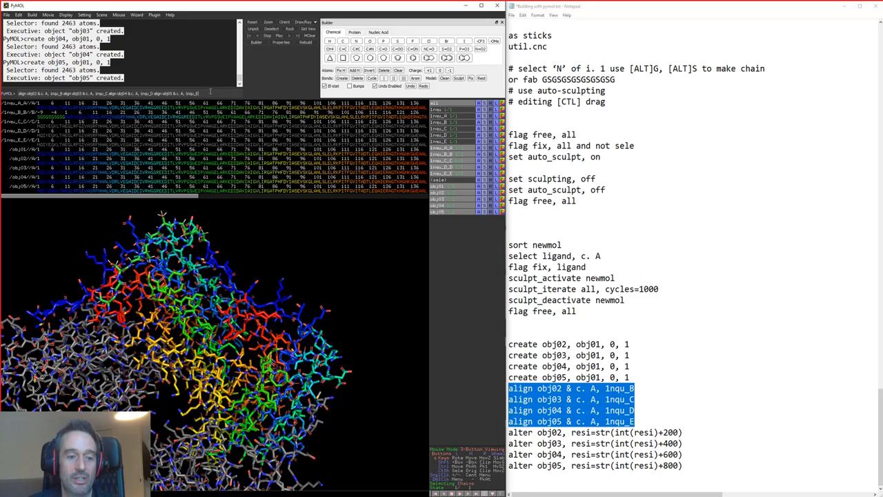
key("Return")
right_click_drag(315, 359, 319, 290)
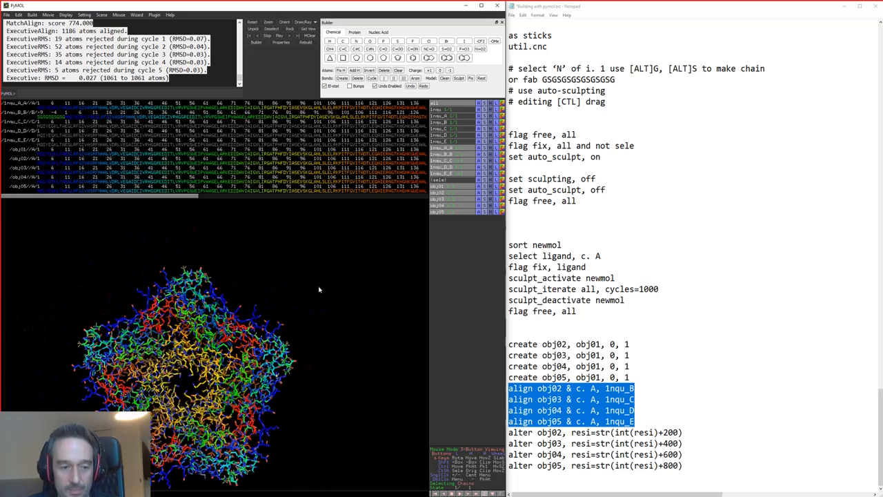
middle_click_drag(253, 366, 286, 340)
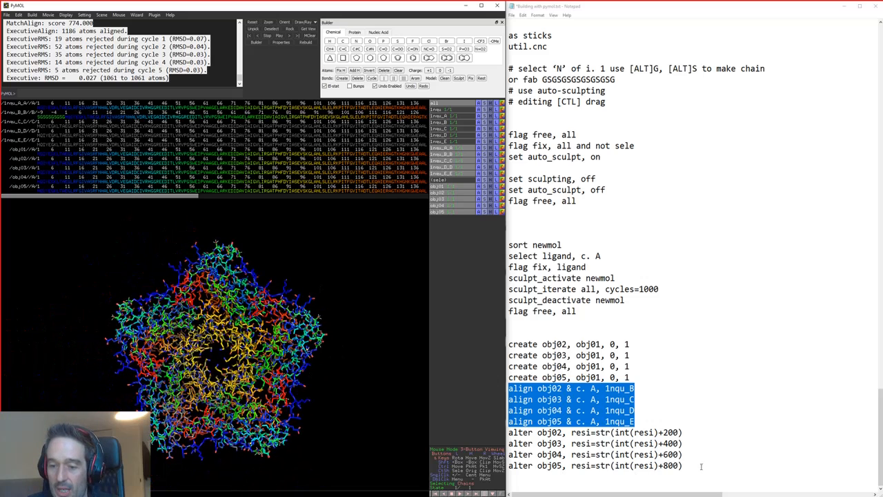
Run the alter commands to offset residue numbers by 200 in obj02, 400 in obj03, 600 in obj04 and 800 in obj05
left_click_drag(701, 467, 506, 432)
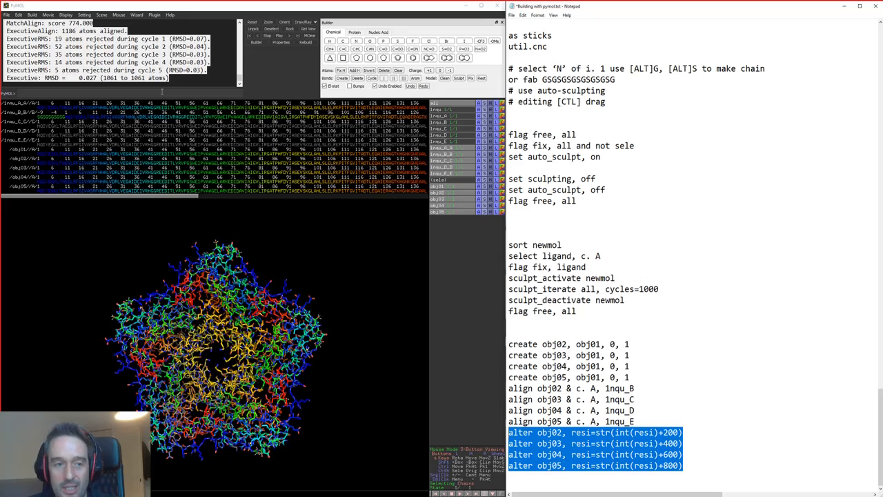
left_click(162, 91)
key("ctrl+v")
key("Return")
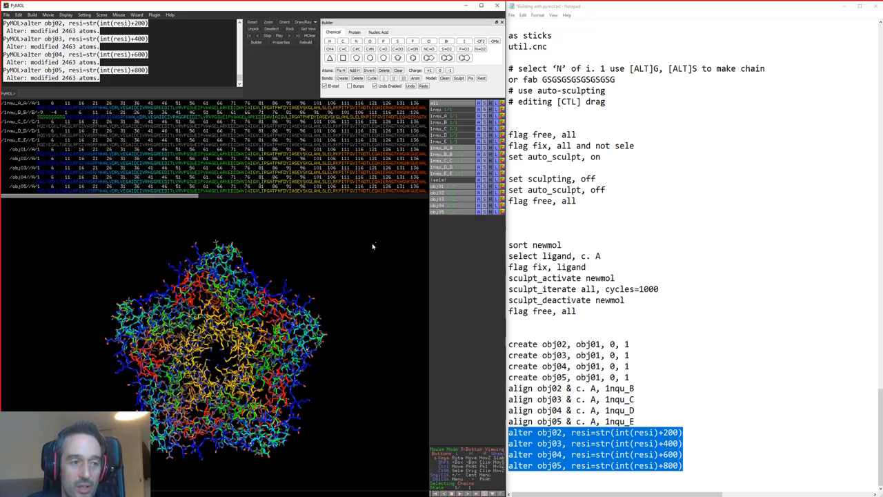
Hide objects 1nqu_A_A to 1nqu_E_E and check the residue numbering of obj01 to obj05 in the sequence
left_click_drag(449, 148, 449, 178)
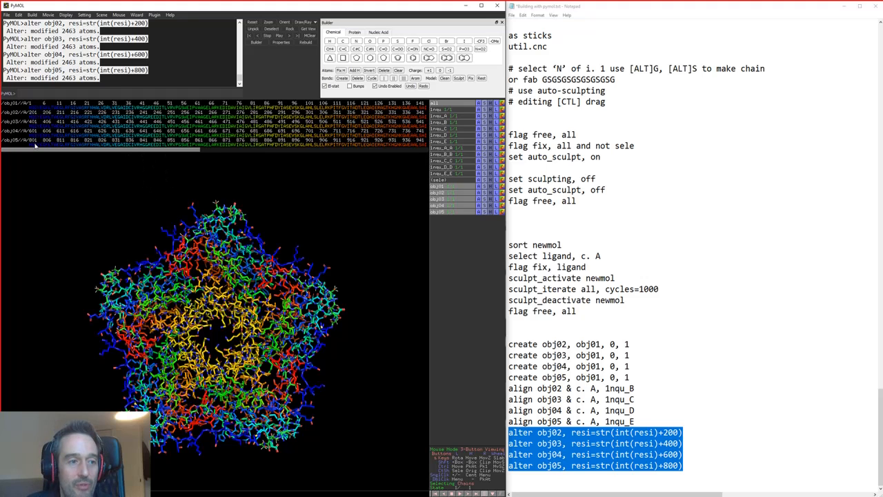
left_click_drag(37, 150, 175, 162)
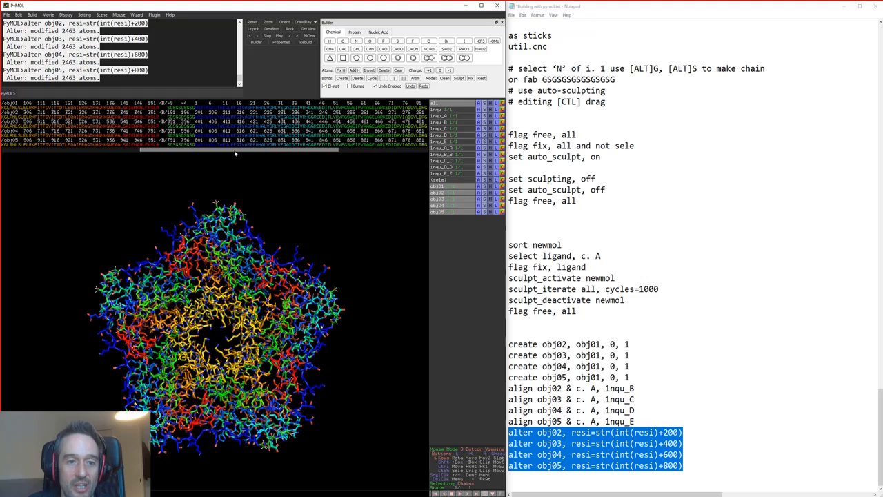
left_click_drag(235, 153, 107, 156)
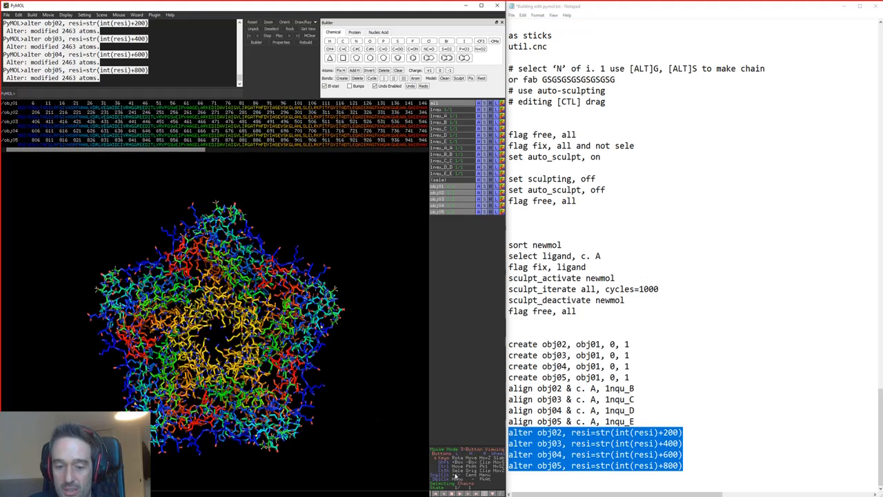
Select the whole of chain A in each of obj01 to obj05 and remove those atoms
left_click(338, 108)
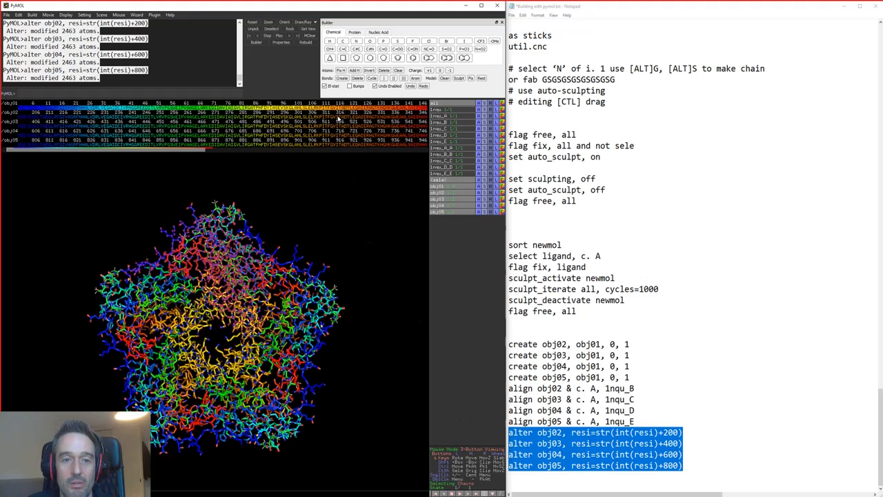
left_click(338, 117)
left_click(341, 126)
left_click(341, 135)
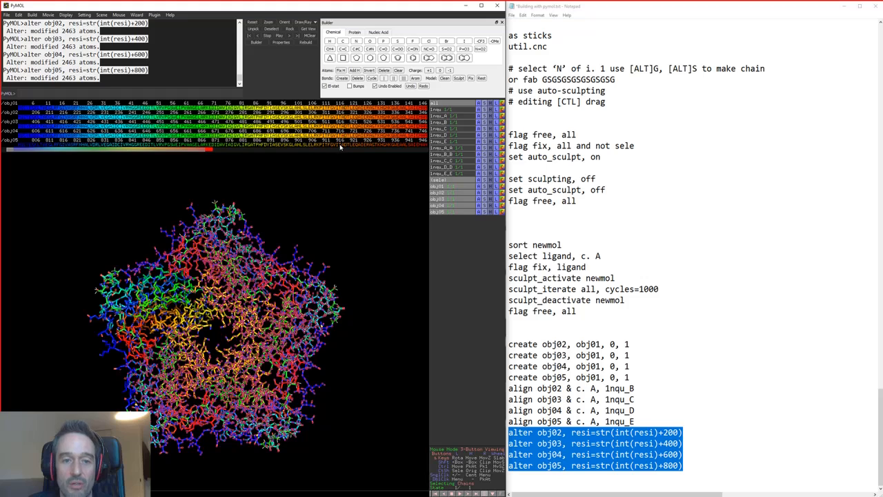
left_click(341, 144)
left_click(477, 179)
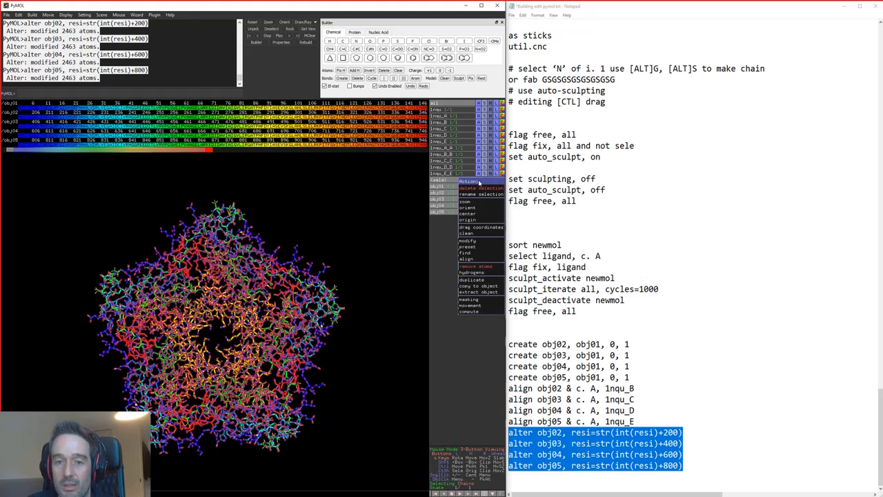
left_click(496, 266)
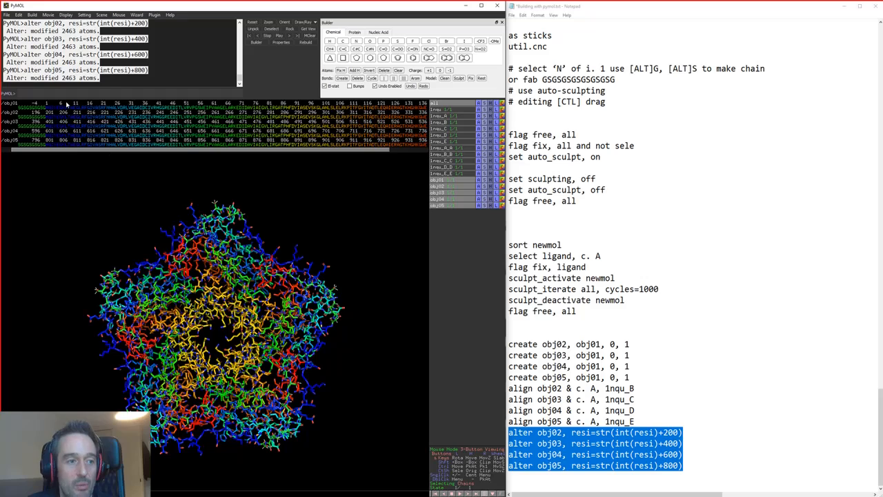
left_click_drag(67, 150, 32, 155)
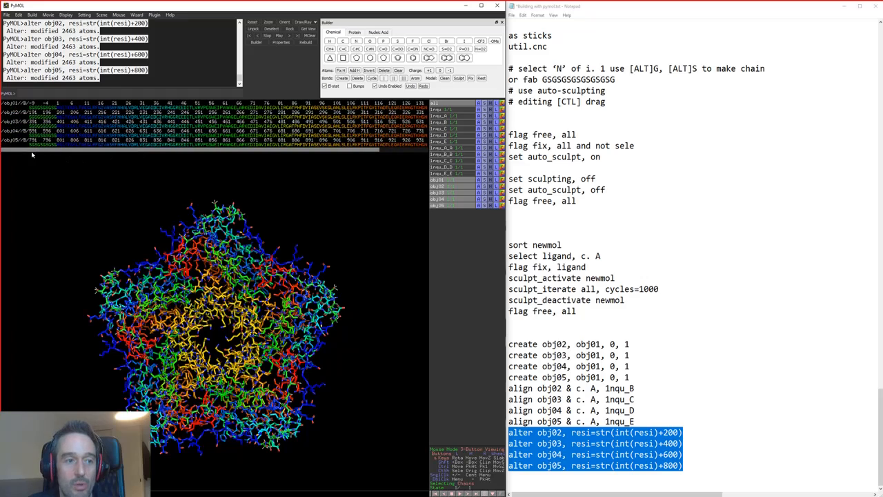
Extract chain B of obj01 to obj05 together into one new object and hide the five source objects
left_click_drag(240, 289, 291, 394)
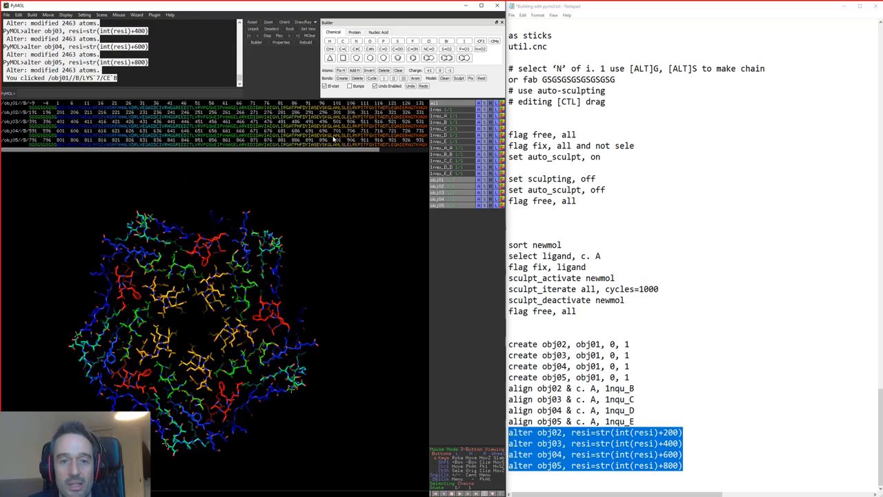
left_click_drag(209, 111, 216, 148)
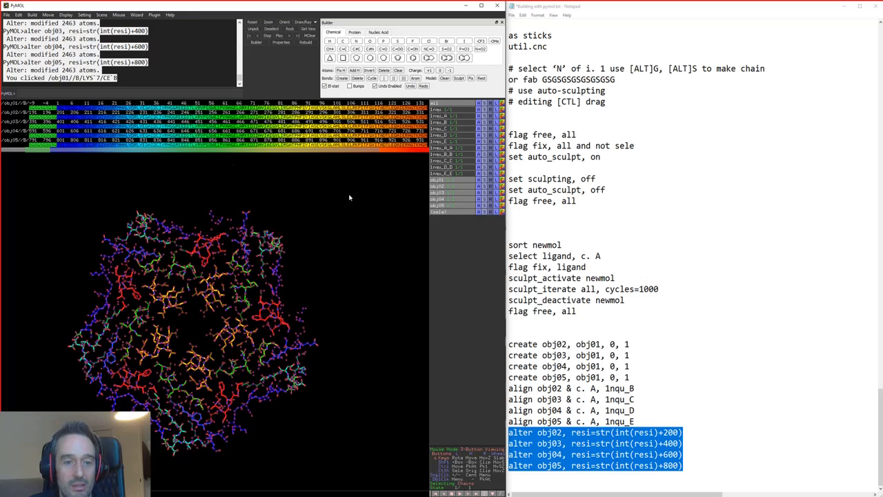
left_click(479, 212)
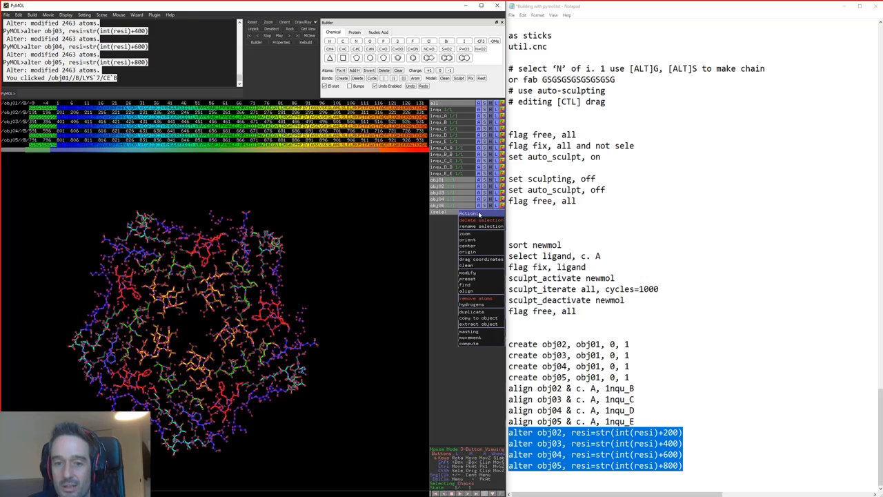
left_click(495, 325)
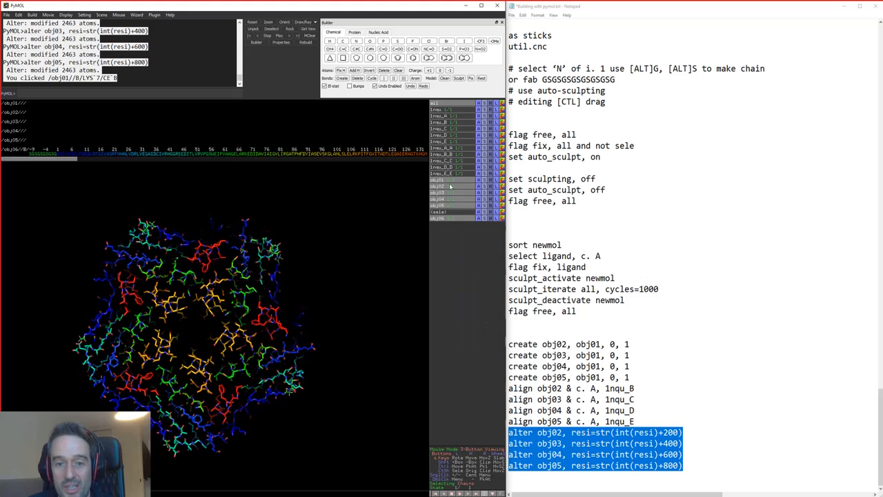
left_click_drag(452, 179, 456, 211)
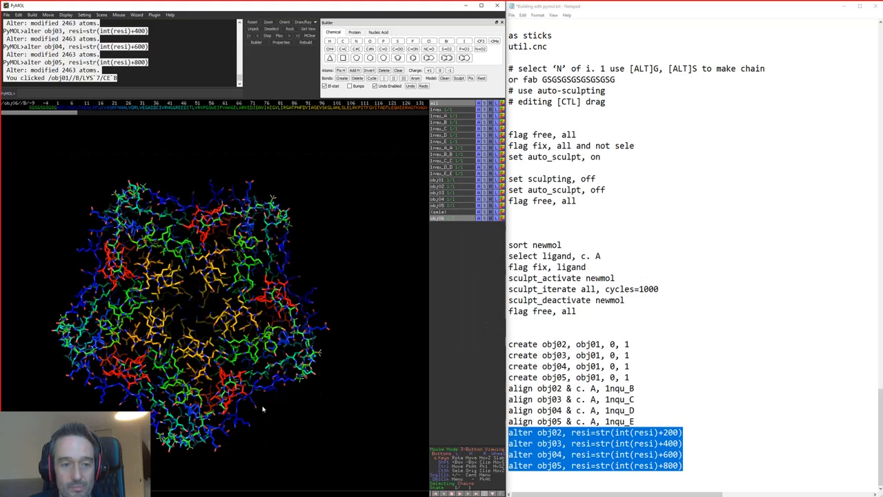
Select only the OXT atom of ARG 354 in obj06, near the linker's SER 391, and remove it
mouse_move(74, 114)
left_mouse_down()
mouse_move(312, 119)
mouse_move(76, 117)
left_mouse_up()
left_click_drag(283, 438, 238, 436)
middle_click(244, 364)
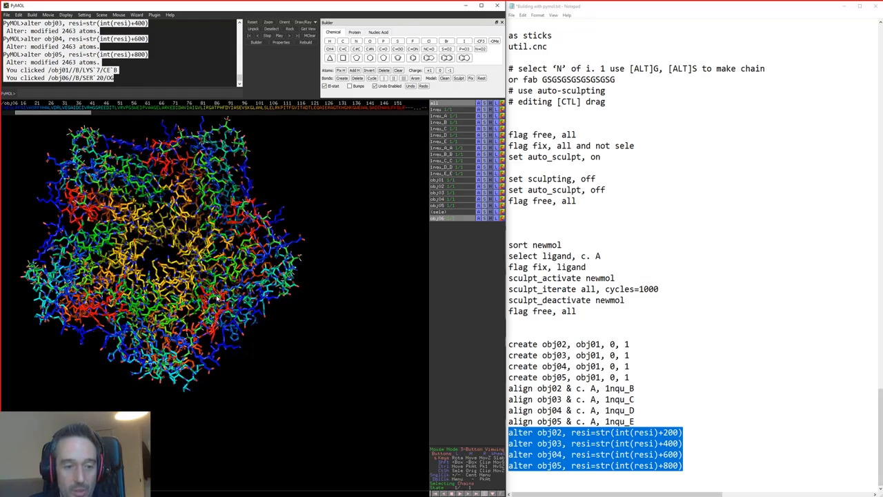
scroll(215, 299, "down", 4)
middle_click(215, 299)
right_click_drag(235, 184, 264, 390)
left_click_drag(264, 391, 219, 314)
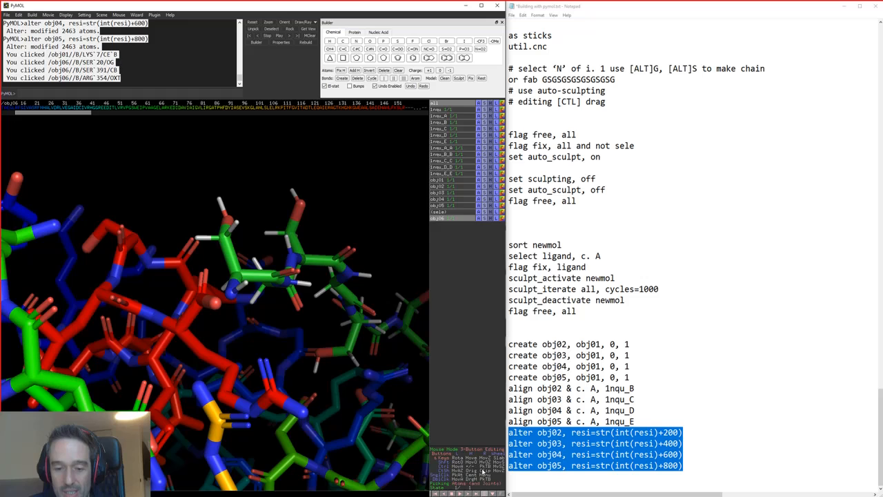
left_click_drag(352, 281, 380, 276)
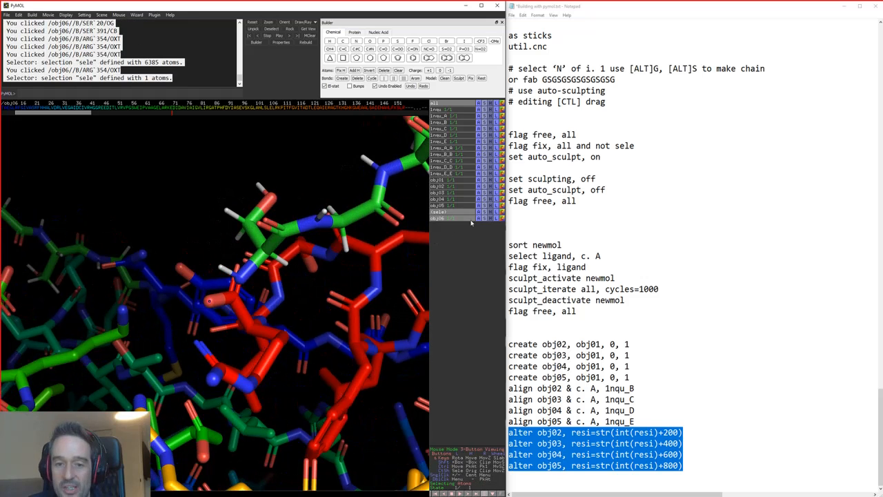
left_click(478, 212)
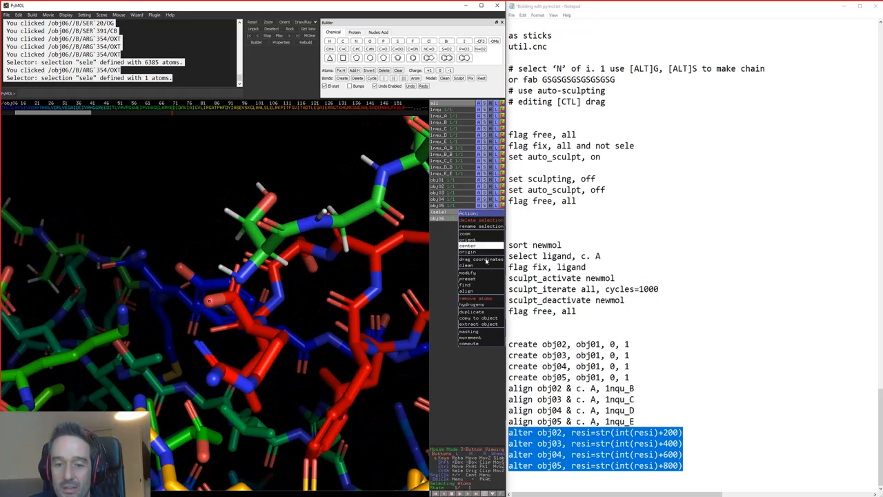
left_click(454, 309)
Rotate the ARG 354 C–CA bond in obj06 to turn its carbonyl end towards the linker's SER 391 nitrogen
left_click_drag(413, 314, 264, 371)
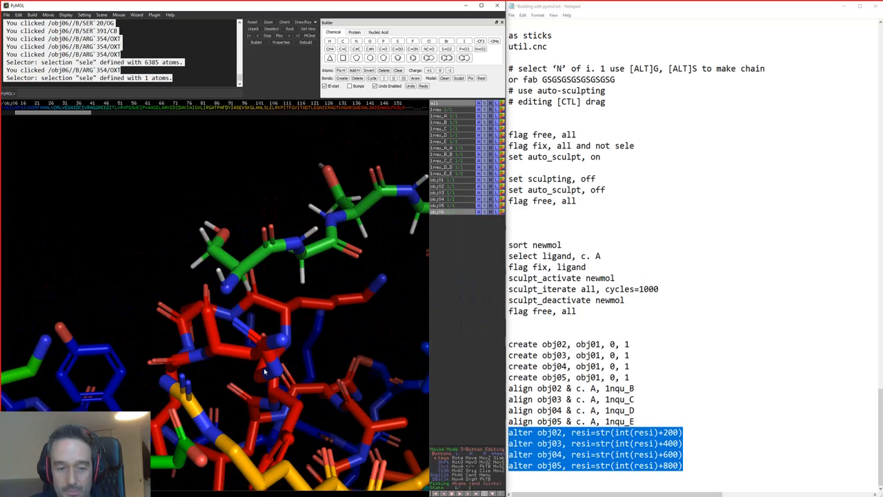
left_click(216, 330)
left_click_drag(215, 330, 187, 310)
Bond the carbonyl C of ARG 354 to the N of the linker's SER 391 in obj06
left_click(224, 310)
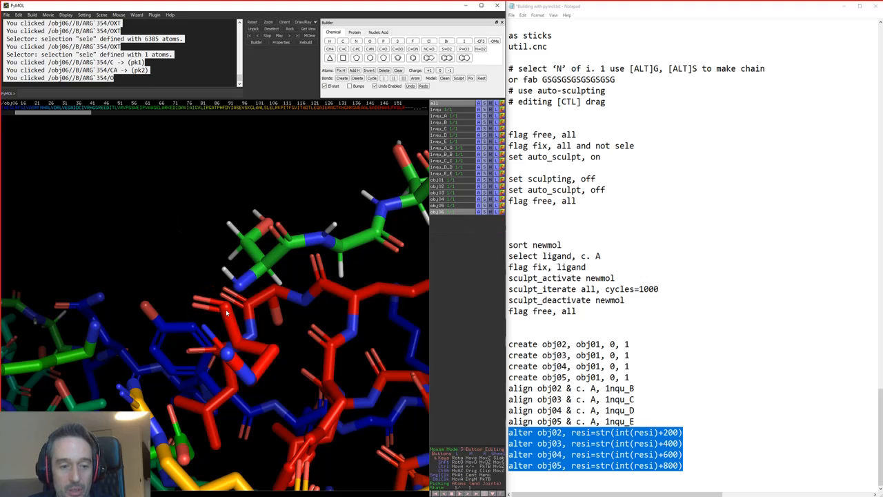
left_click(236, 290)
left_click_drag(236, 291, 164, 139)
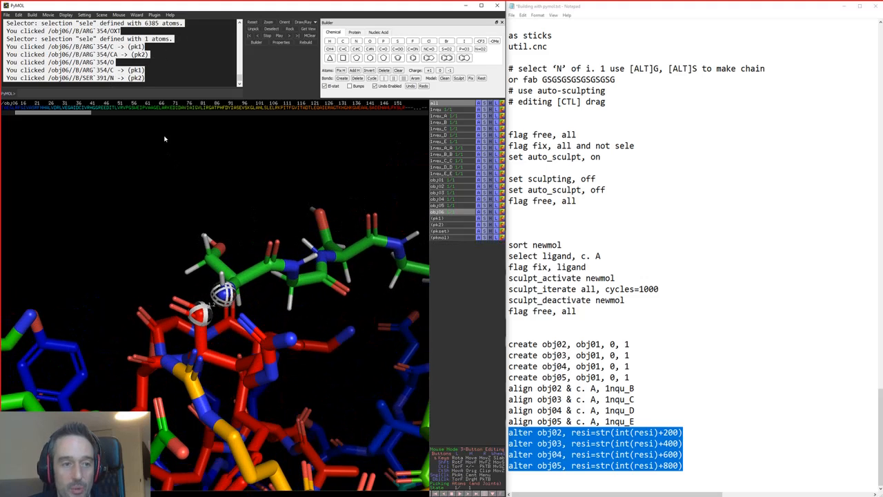
type("bond")
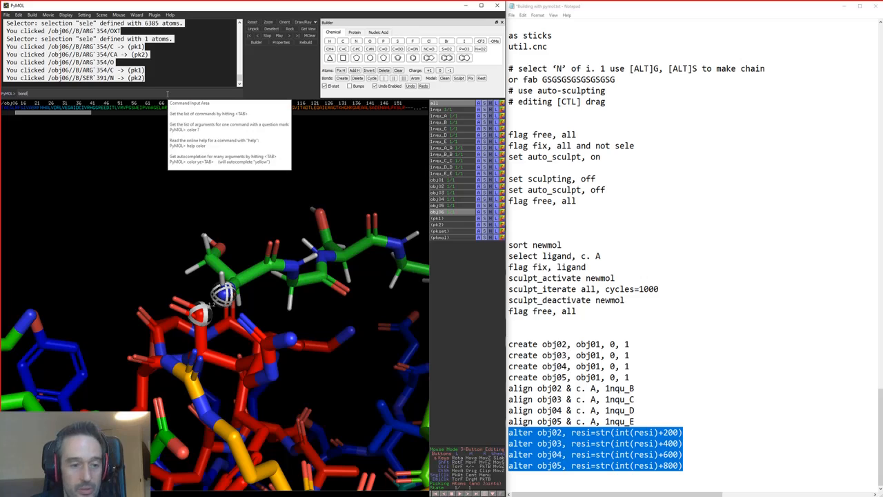
key("Return")
left_click(151, 316)
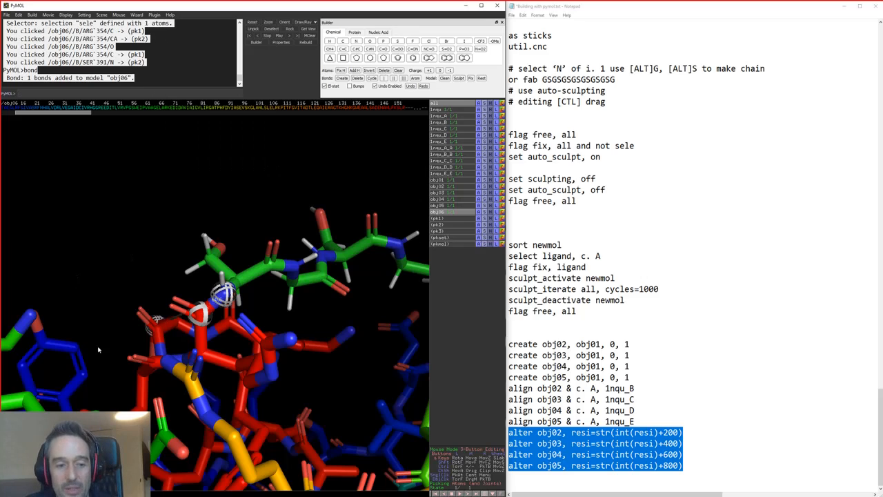
left_click(35, 255)
Colour the whole of obj06 with a rainbow spectrum and inspect the linked subunits up close and as a complete ring
right_click_drag(34, 254, 207, 369)
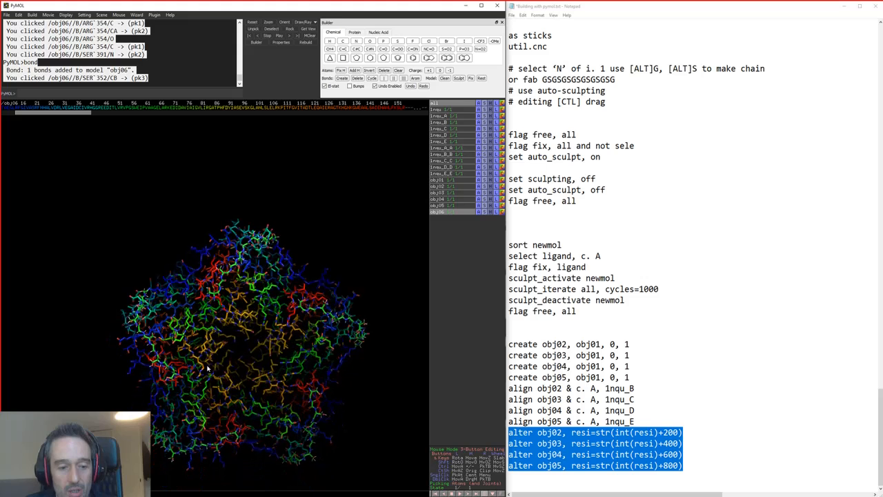
left_click_drag(207, 368, 169, 329)
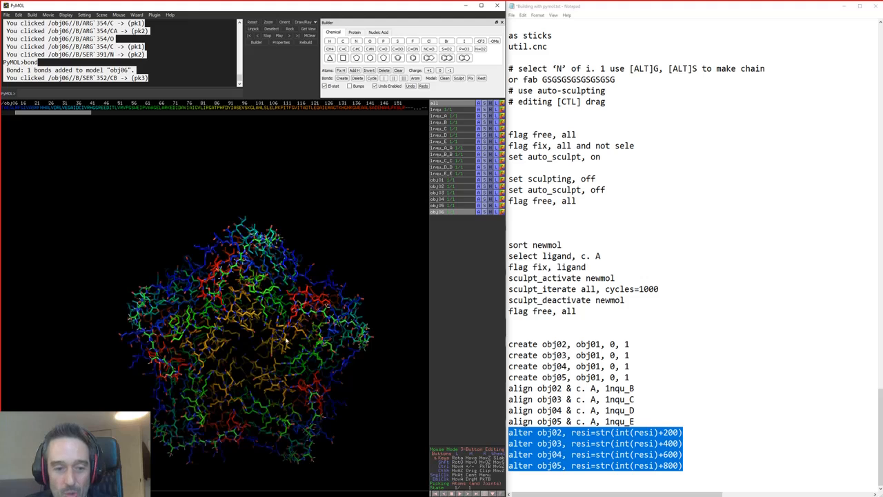
left_click_drag(284, 341, 282, 331)
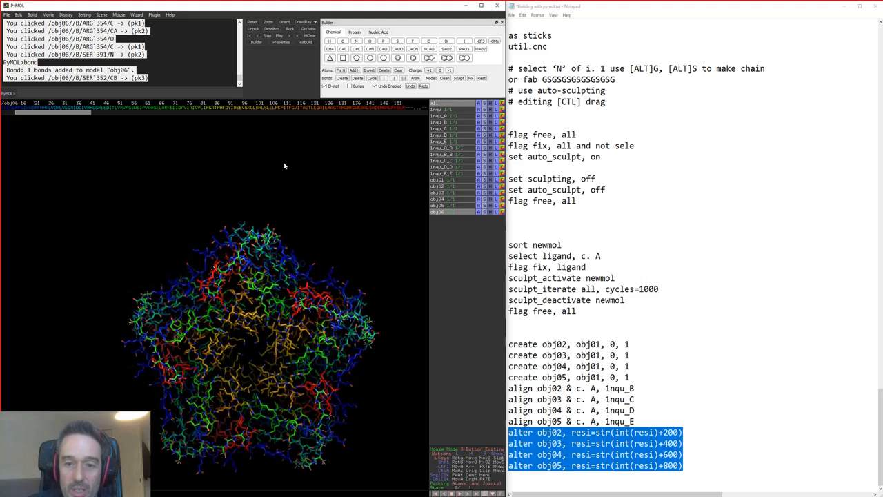
left_click_drag(363, 165, 477, 115)
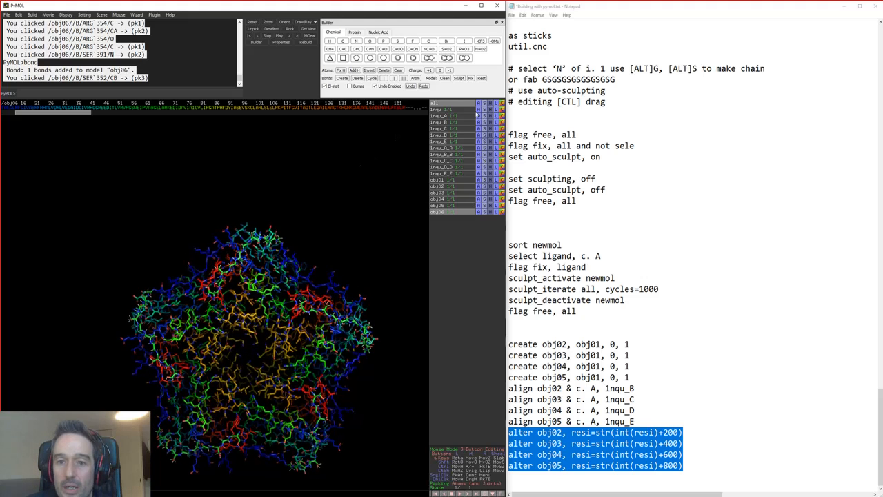
left_click(502, 212)
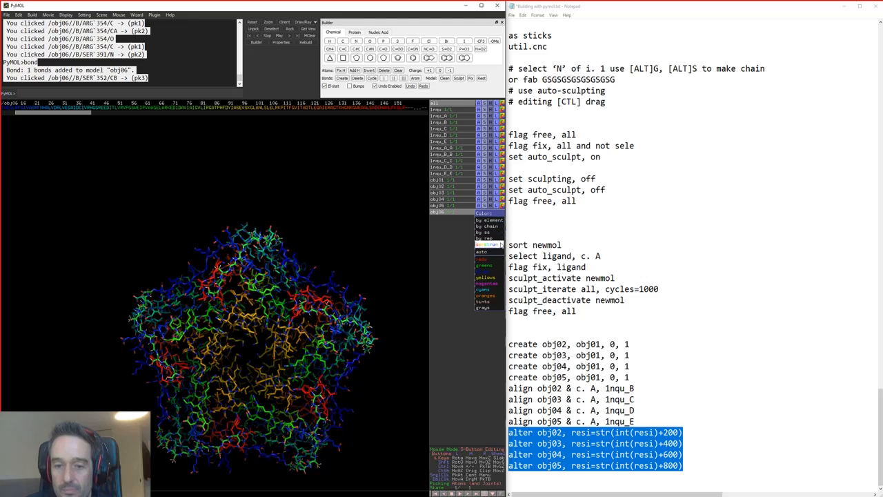
mouse_move(501, 245)
left_click(452, 256)
left_click_drag(314, 286, 215, 370)
right_click_drag(215, 371, 219, 390)
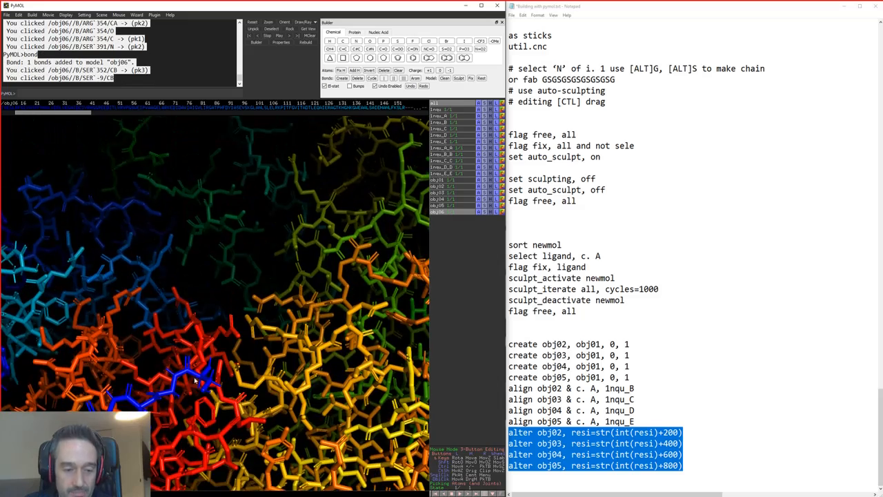
left_click_drag(225, 393, 169, 364)
right_click_drag(237, 396, 232, 272)
left_click_drag(232, 272, 192, 297)
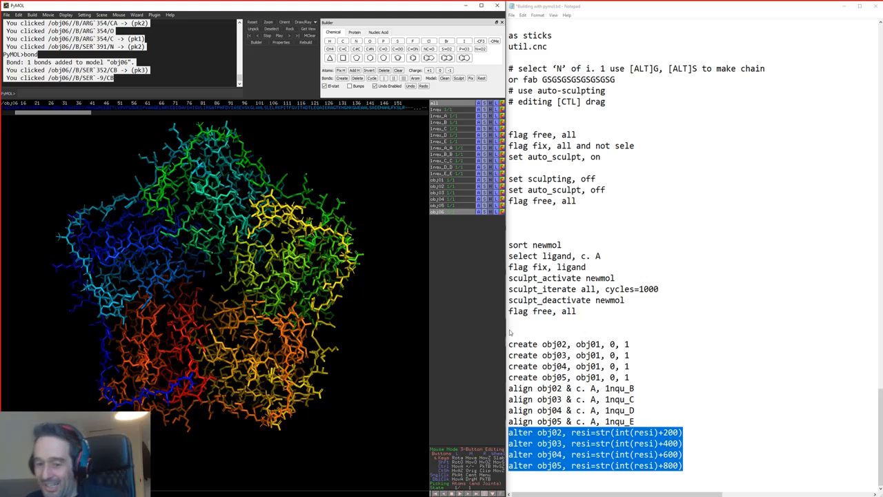
Switch to the Notepad notes and review the peptide-making section, highlighting the fab CHEMISTRY commands for ss=1, ss=2 and ss=3
left_click(696, 398)
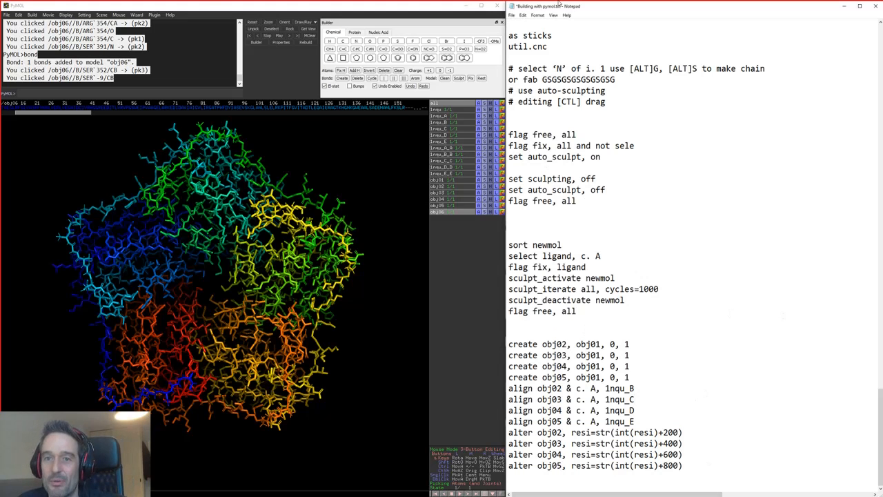
scroll(600, 309, "up", 13)
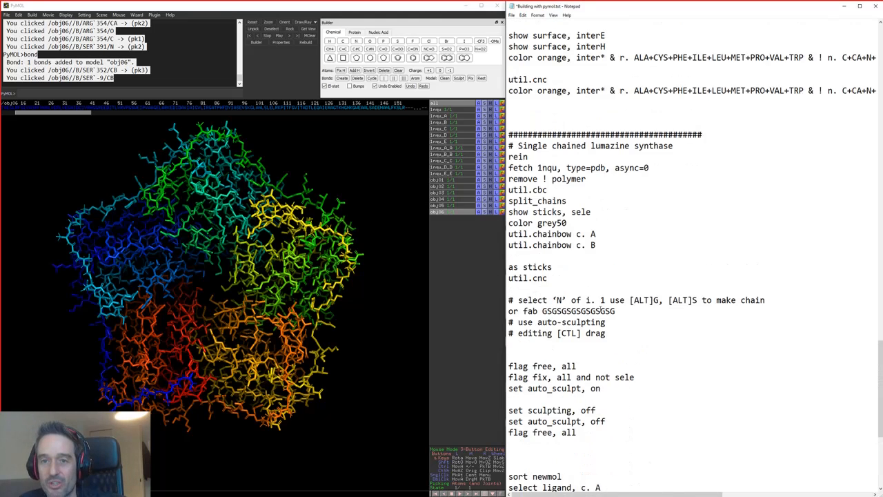
scroll(599, 309, "up", 20)
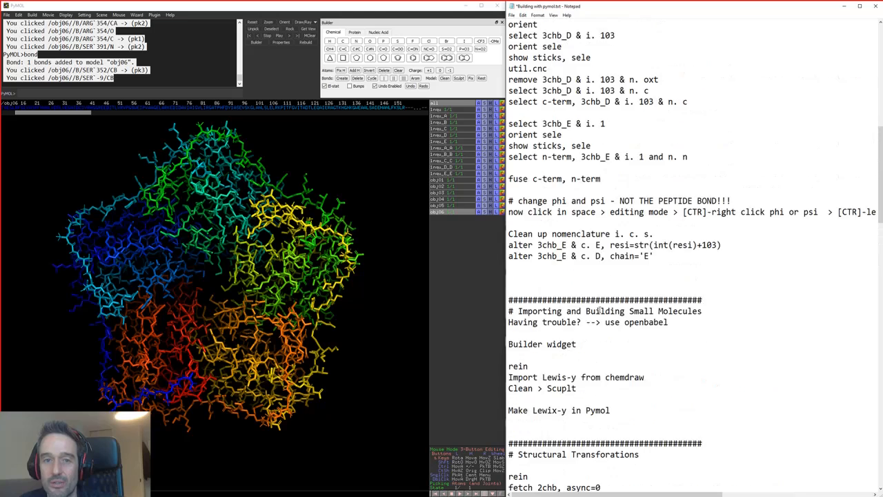
scroll(600, 309, "up", 2)
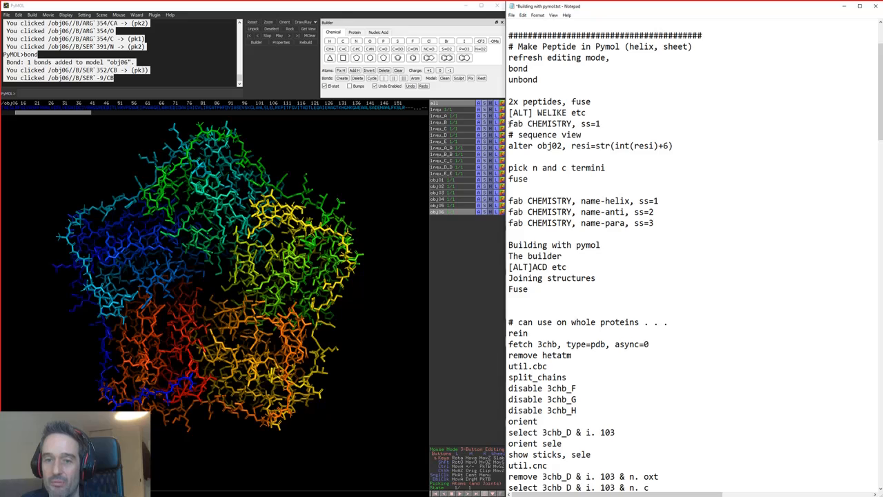
left_click_drag(509, 124, 618, 120)
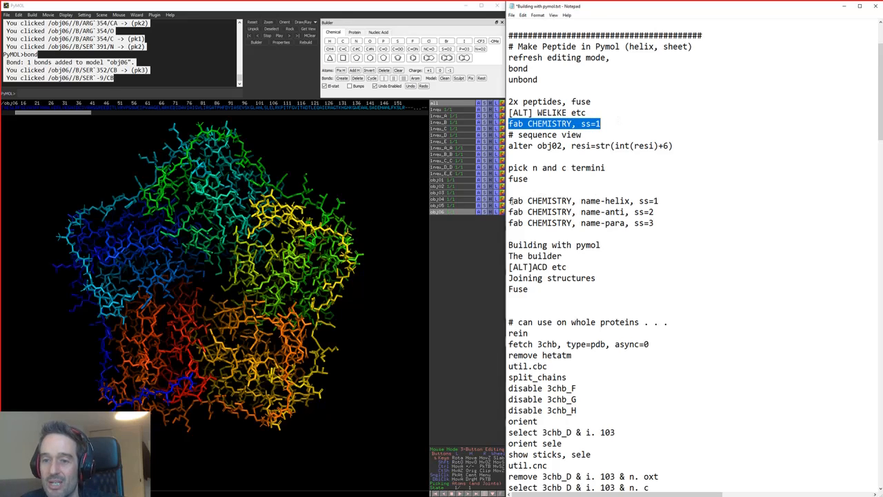
left_click_drag(511, 201, 701, 225)
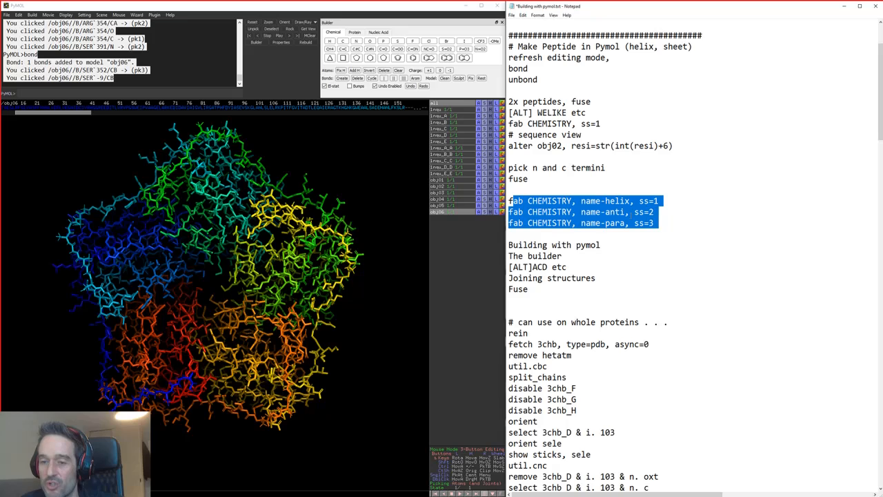